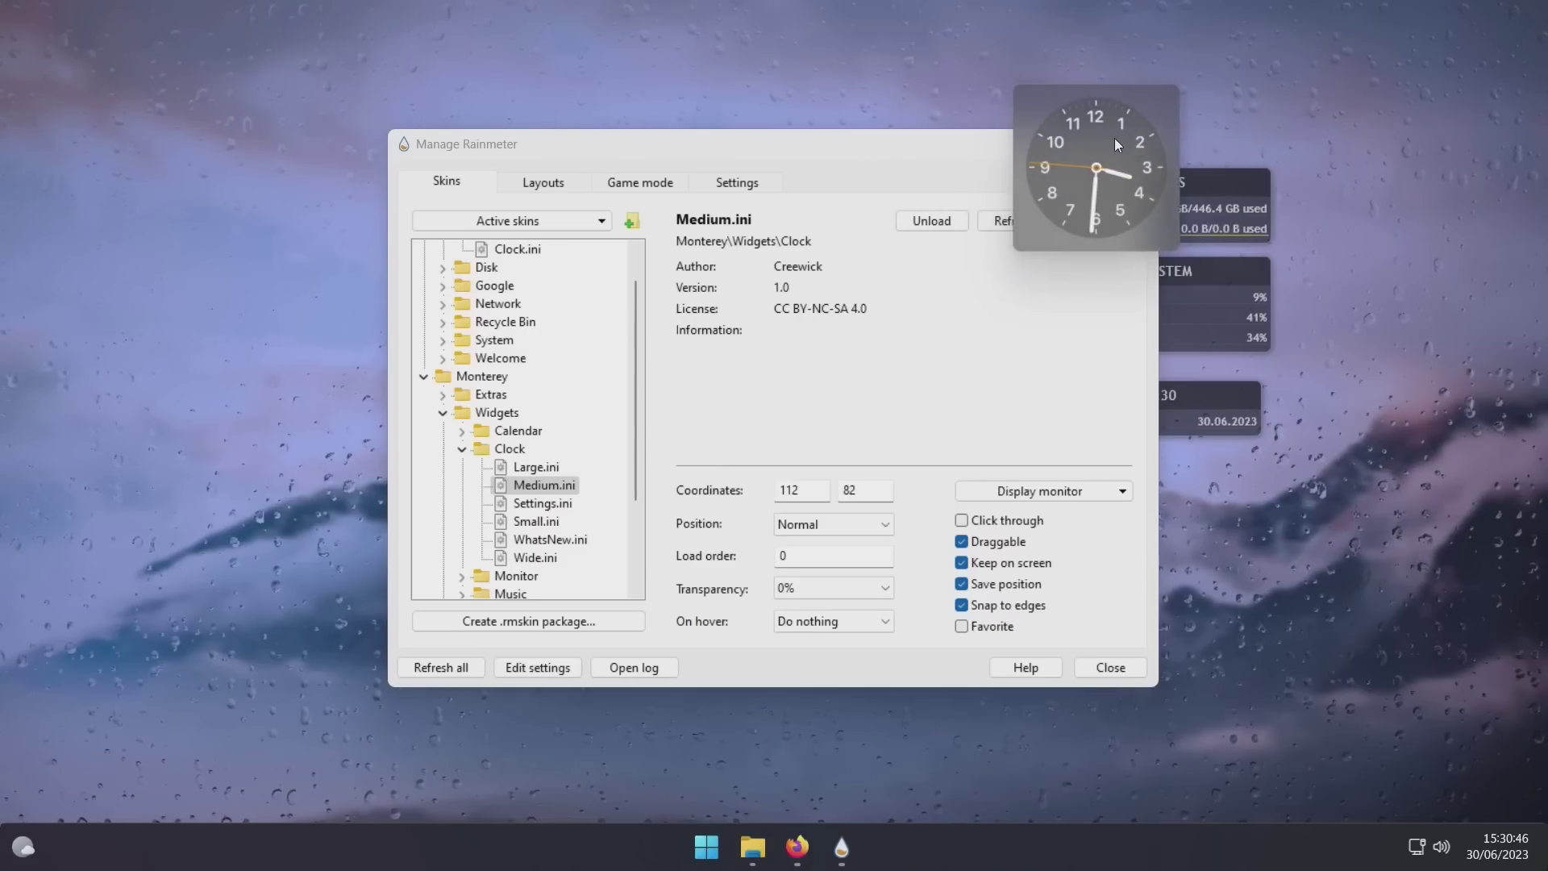
- Drag the Monterey analogue clock skin further left on the desktop
left_click_drag(1148, 328, 75, 191)
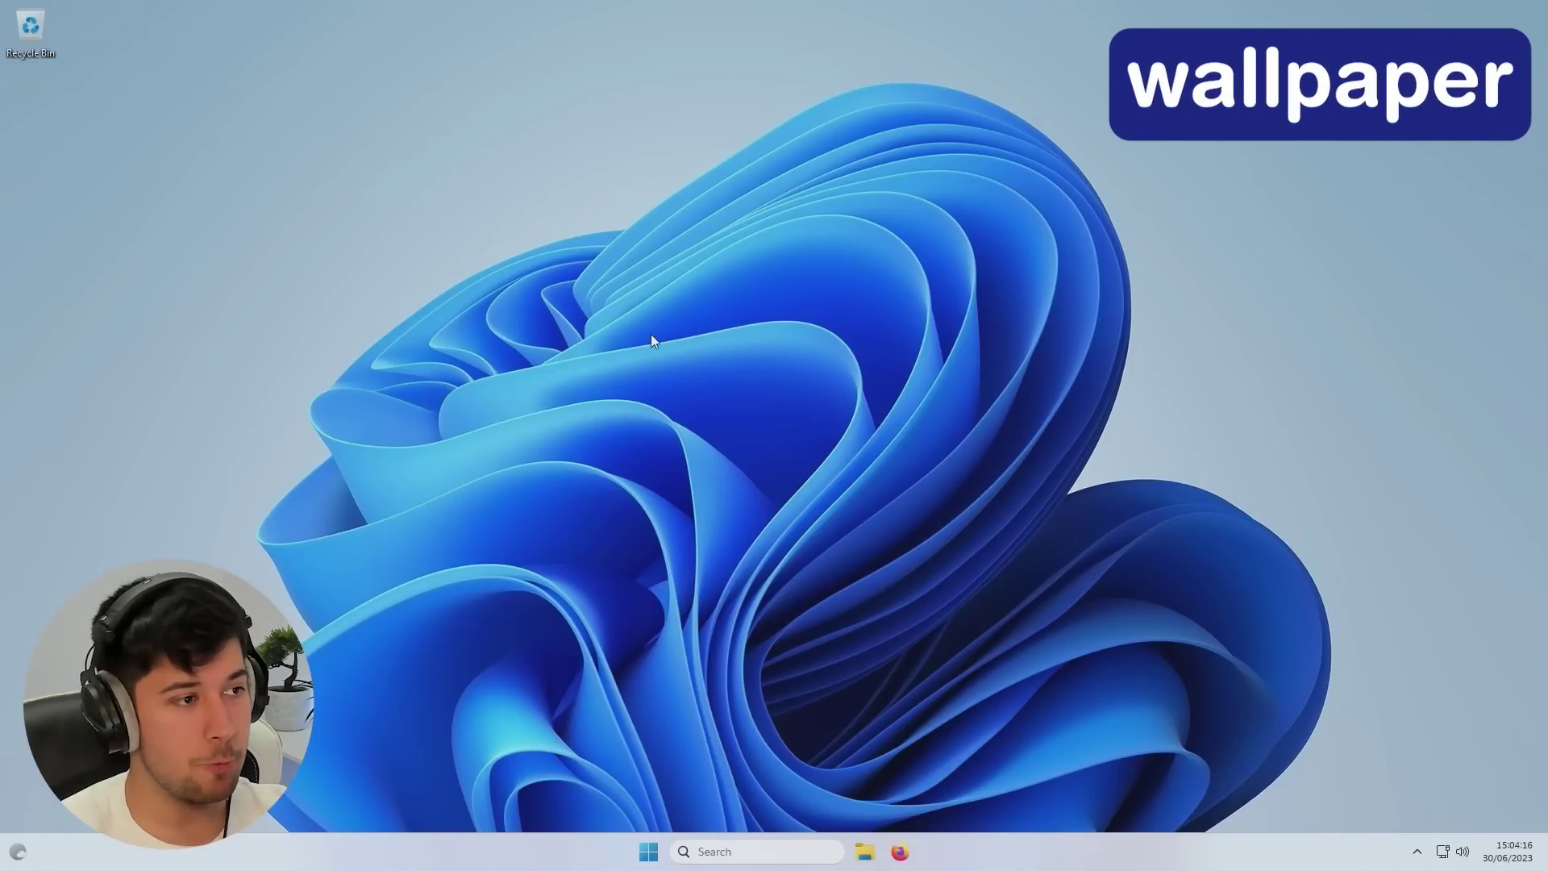
- From desktop Personalize settings, apply the Windows (dark) theme, then the purple Glow theme
right_click(651, 334)
left_click(701, 587)
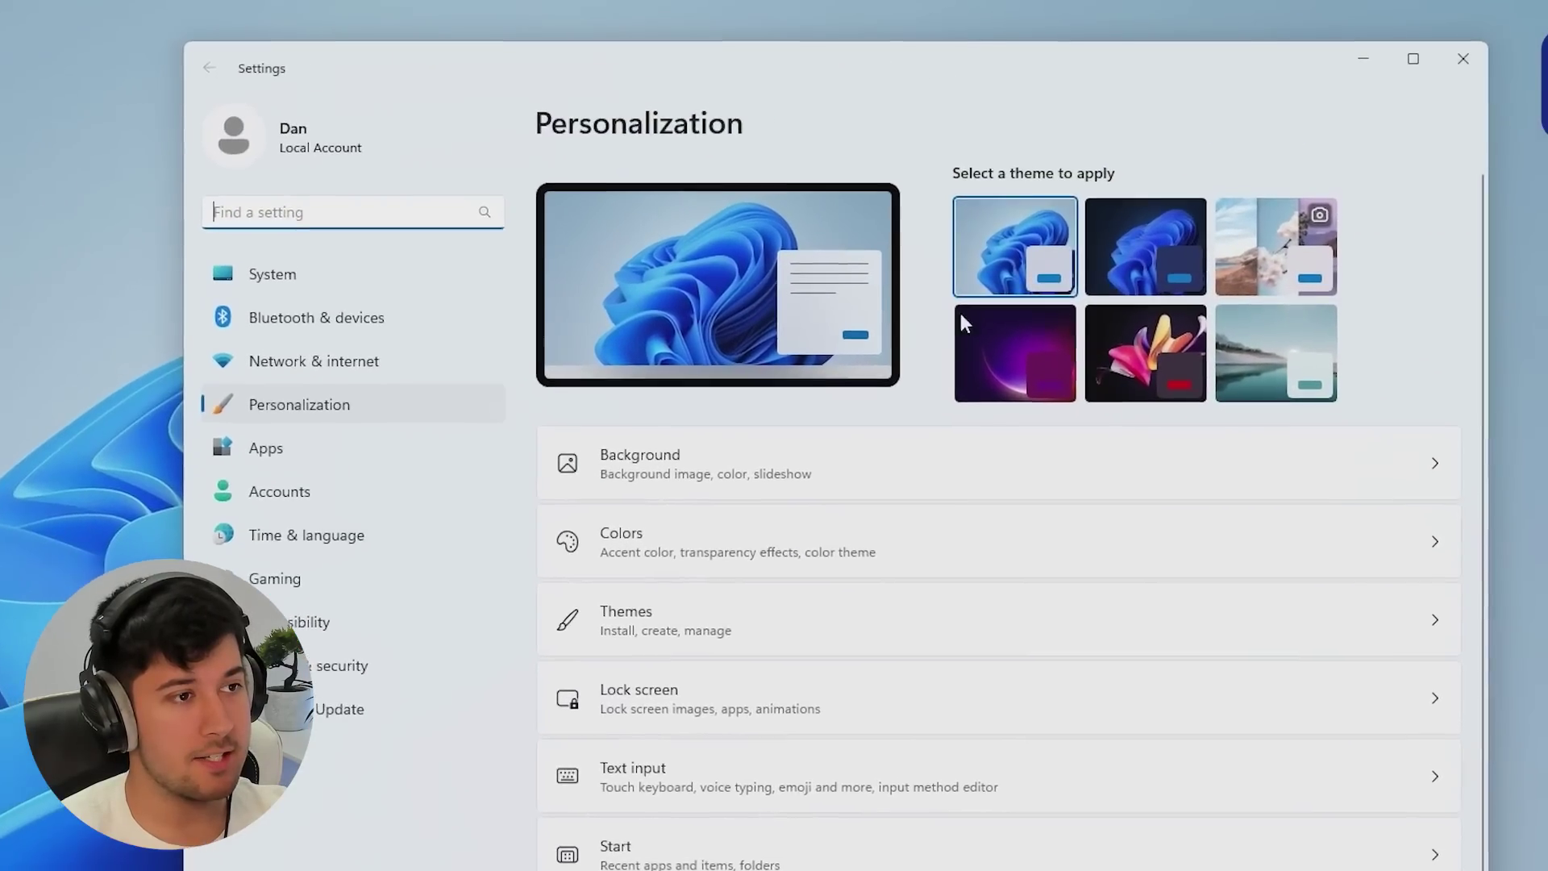
left_click(613, 222)
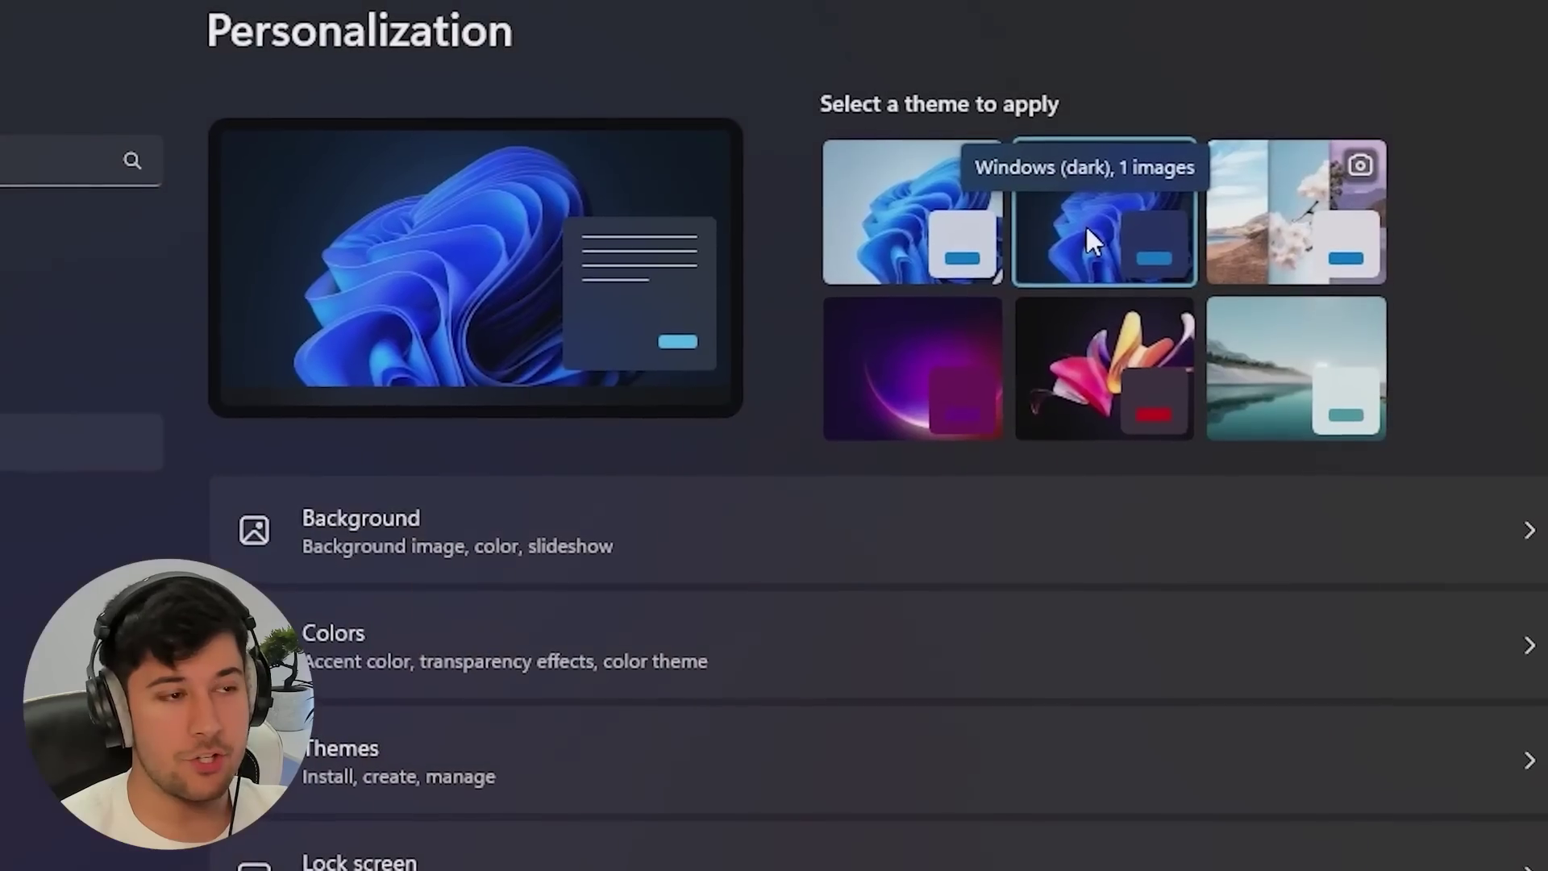
left_click(927, 389)
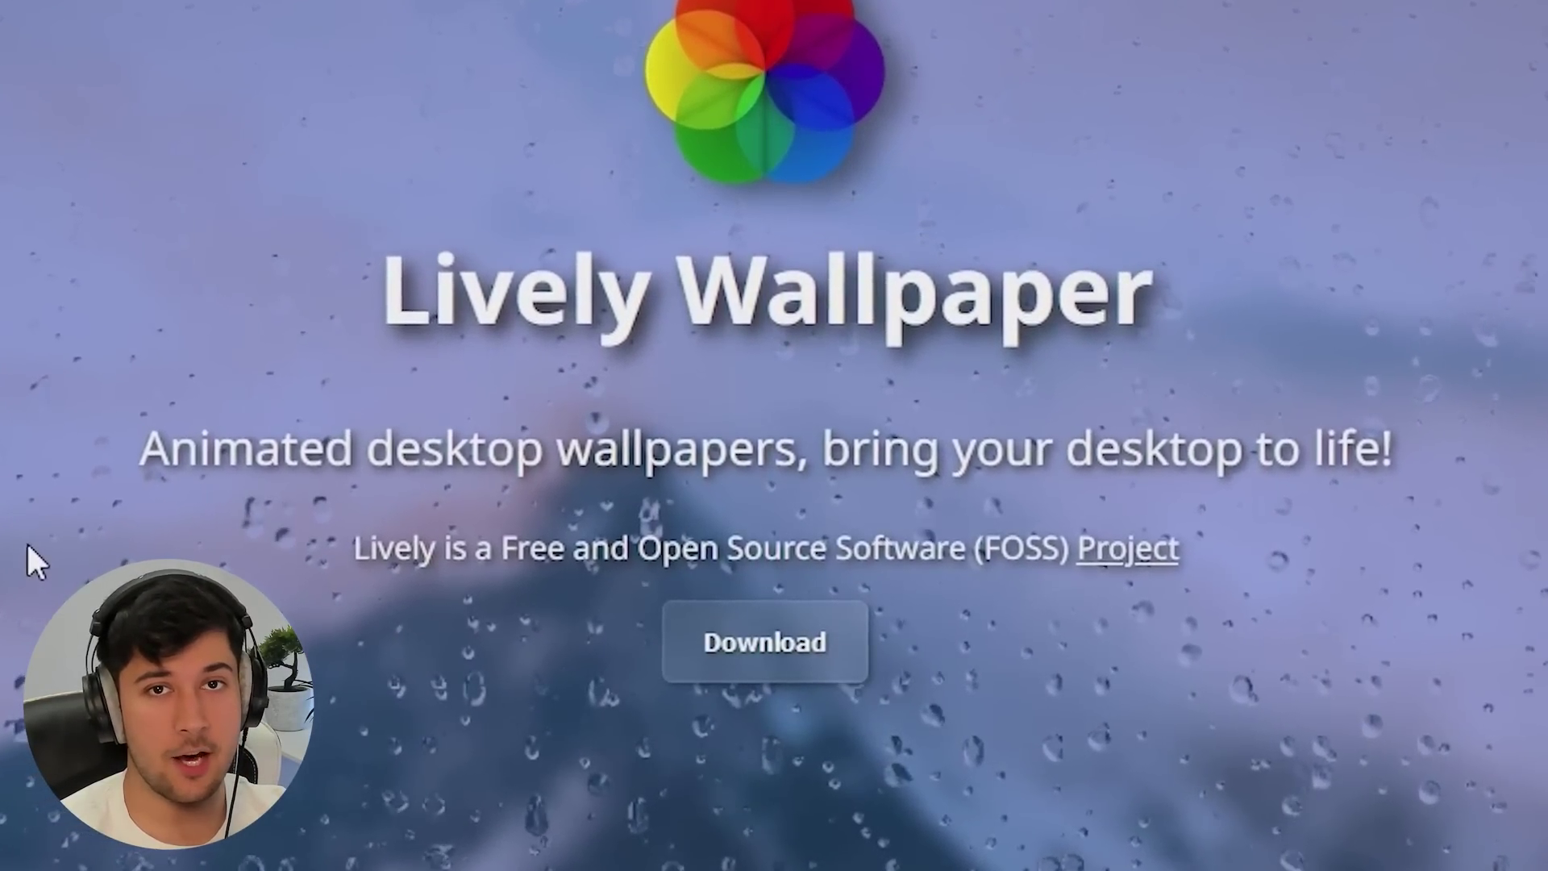
- Download the Lively Wallpaper installer and advance its setup to the install location step
scroll(81, 492, "down", 3)
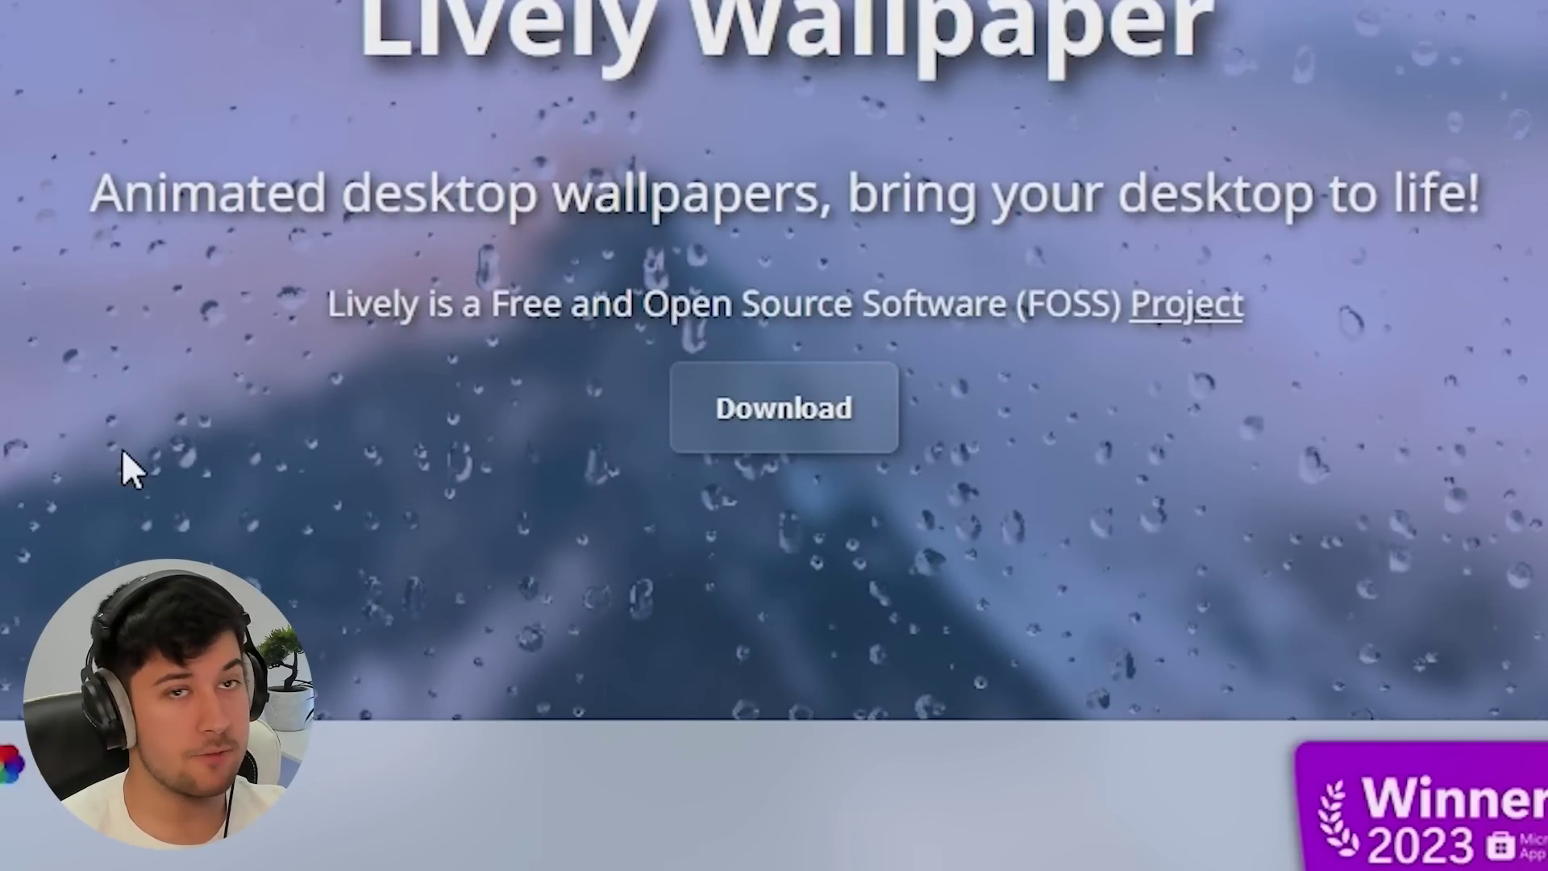
scroll(161, 416, "down", 2)
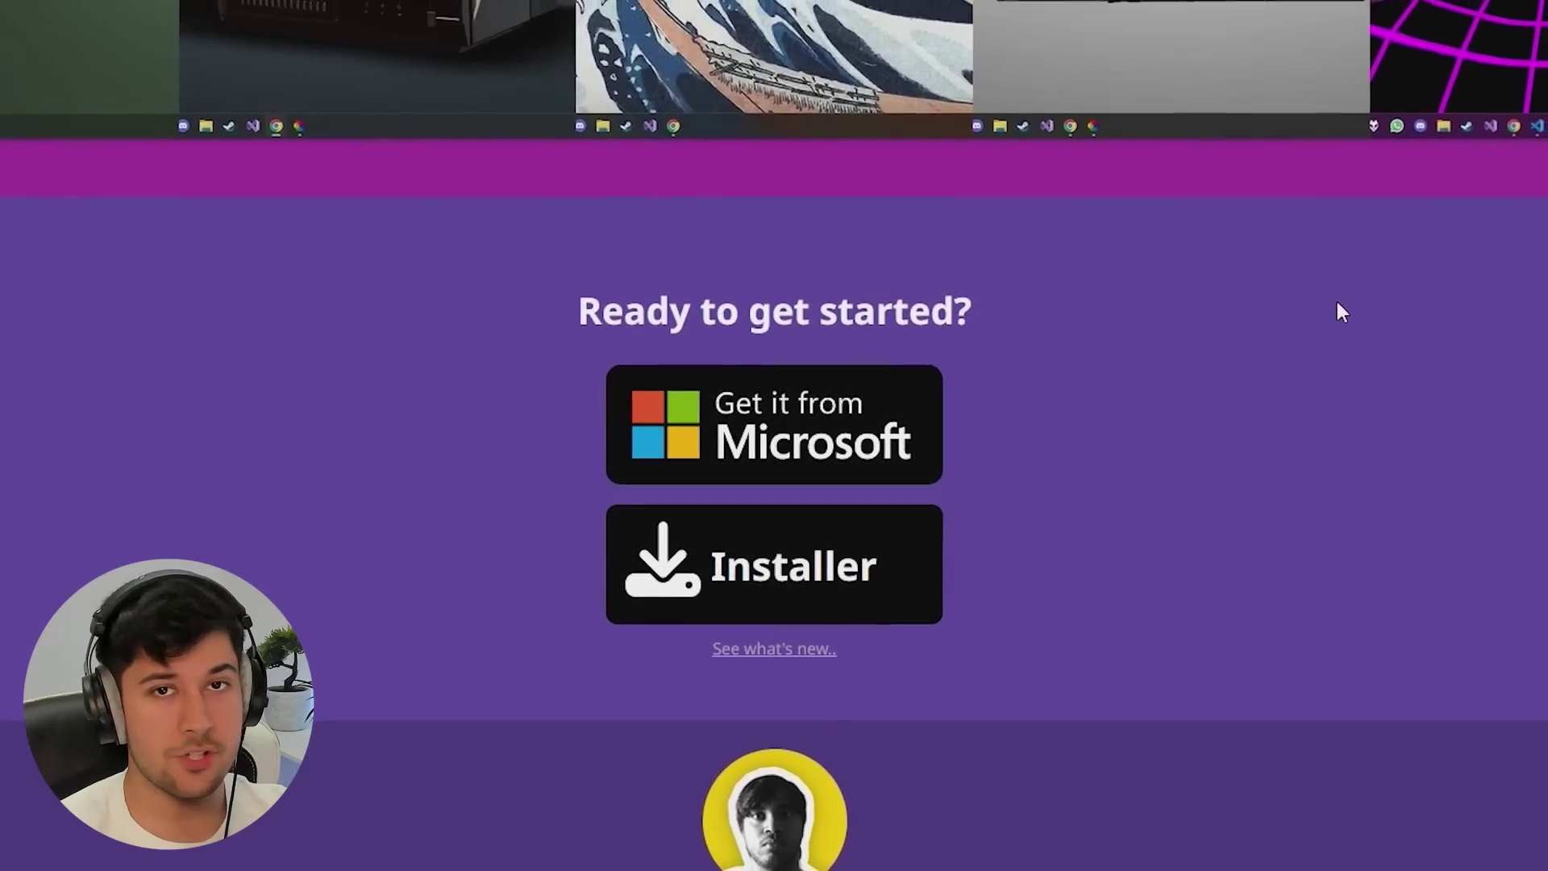
left_click(844, 564)
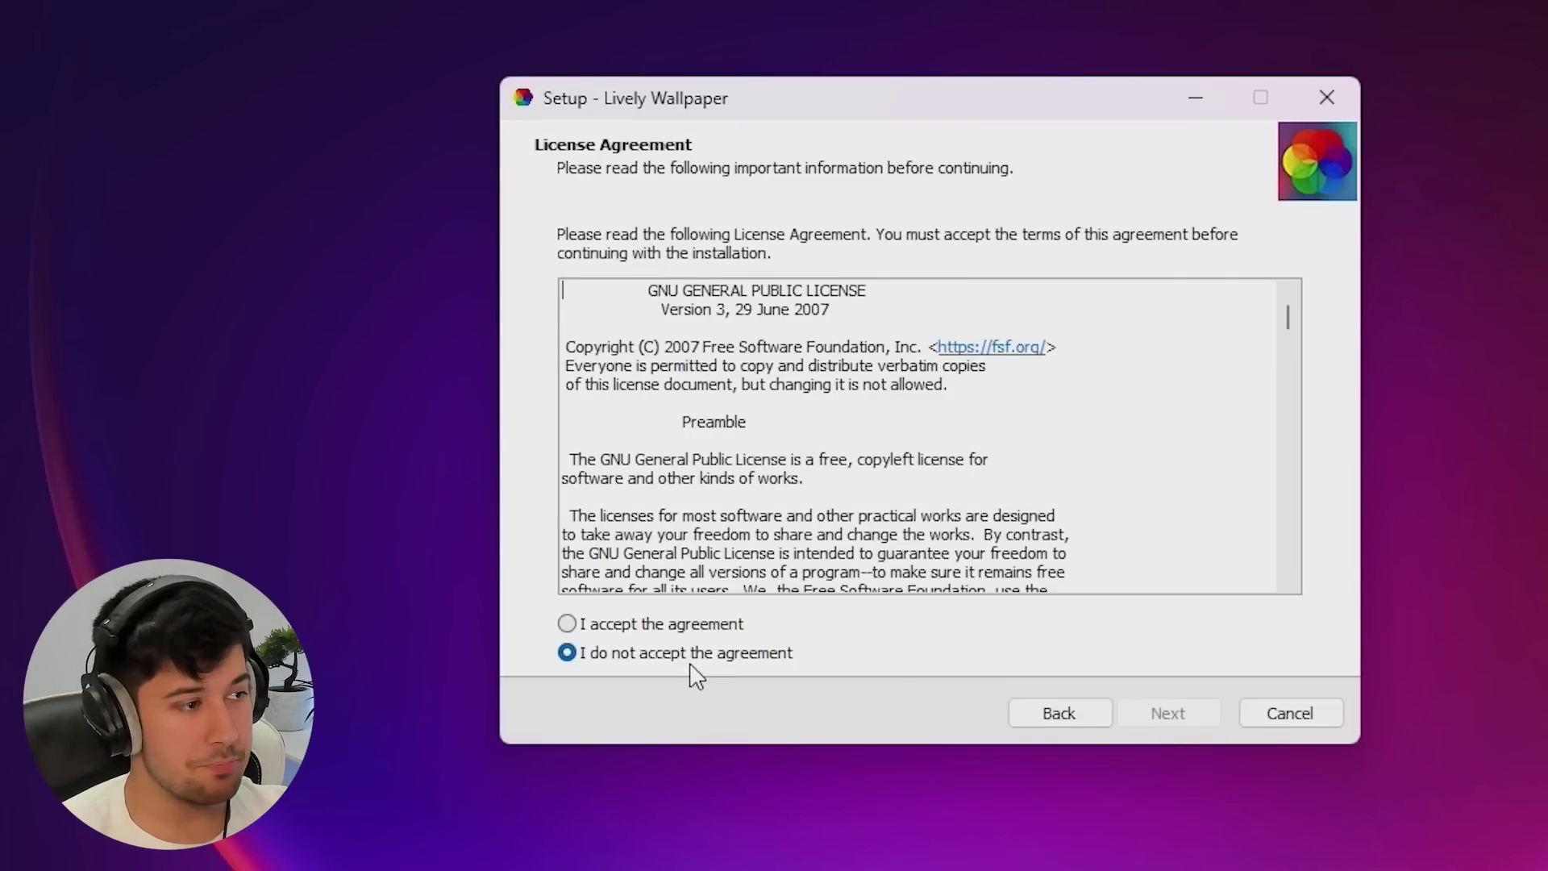
left_click(1182, 721)
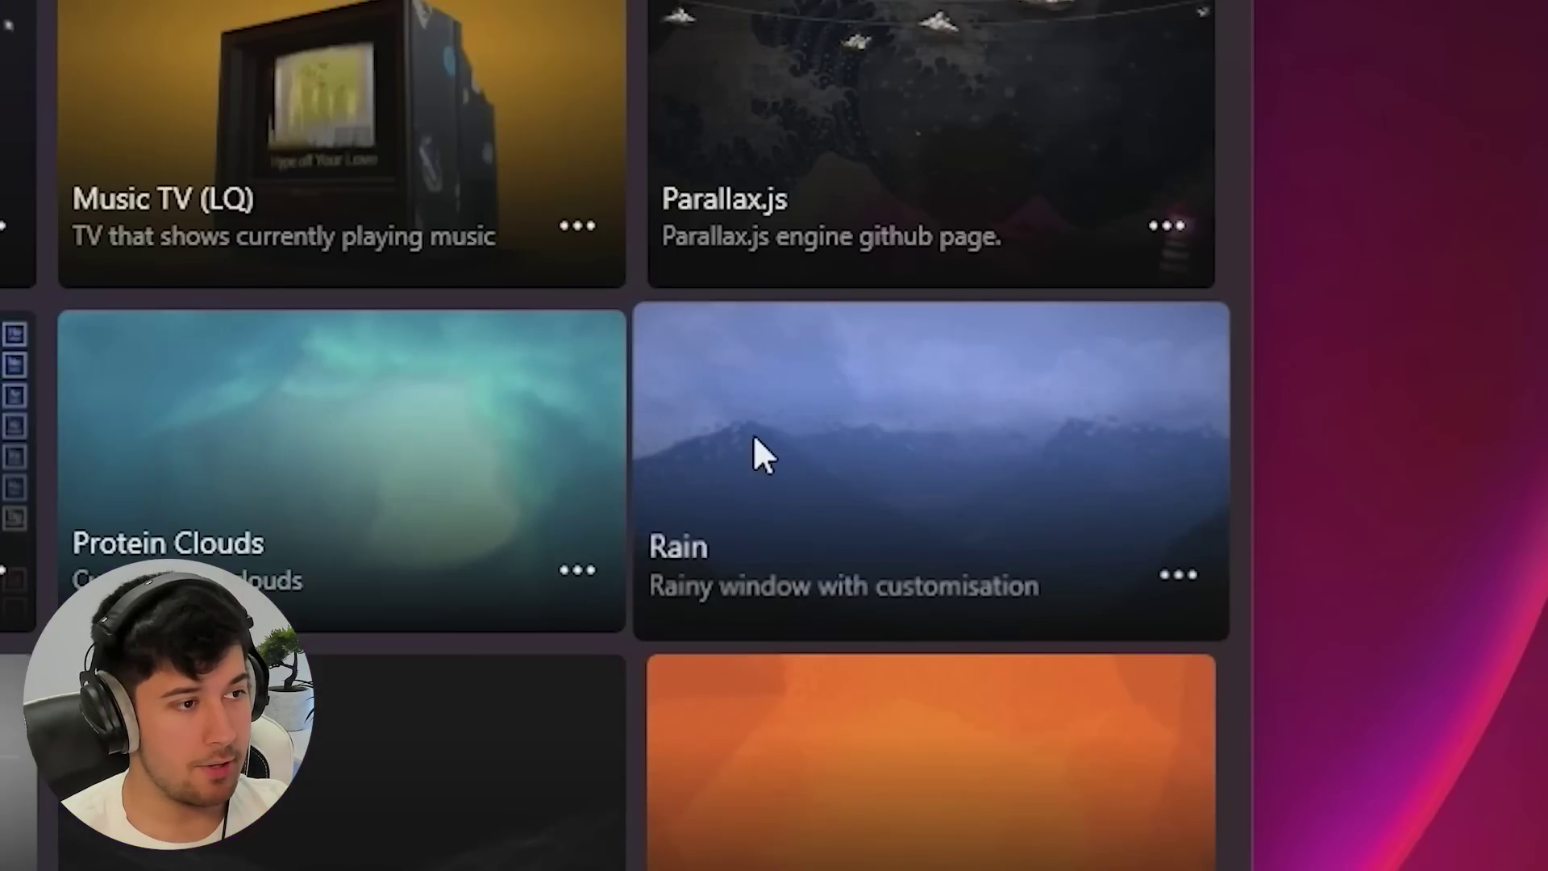
- Set Lively's animated Rain scene as the desktop wallpaper and close the Lively window
left_click(1159, 575)
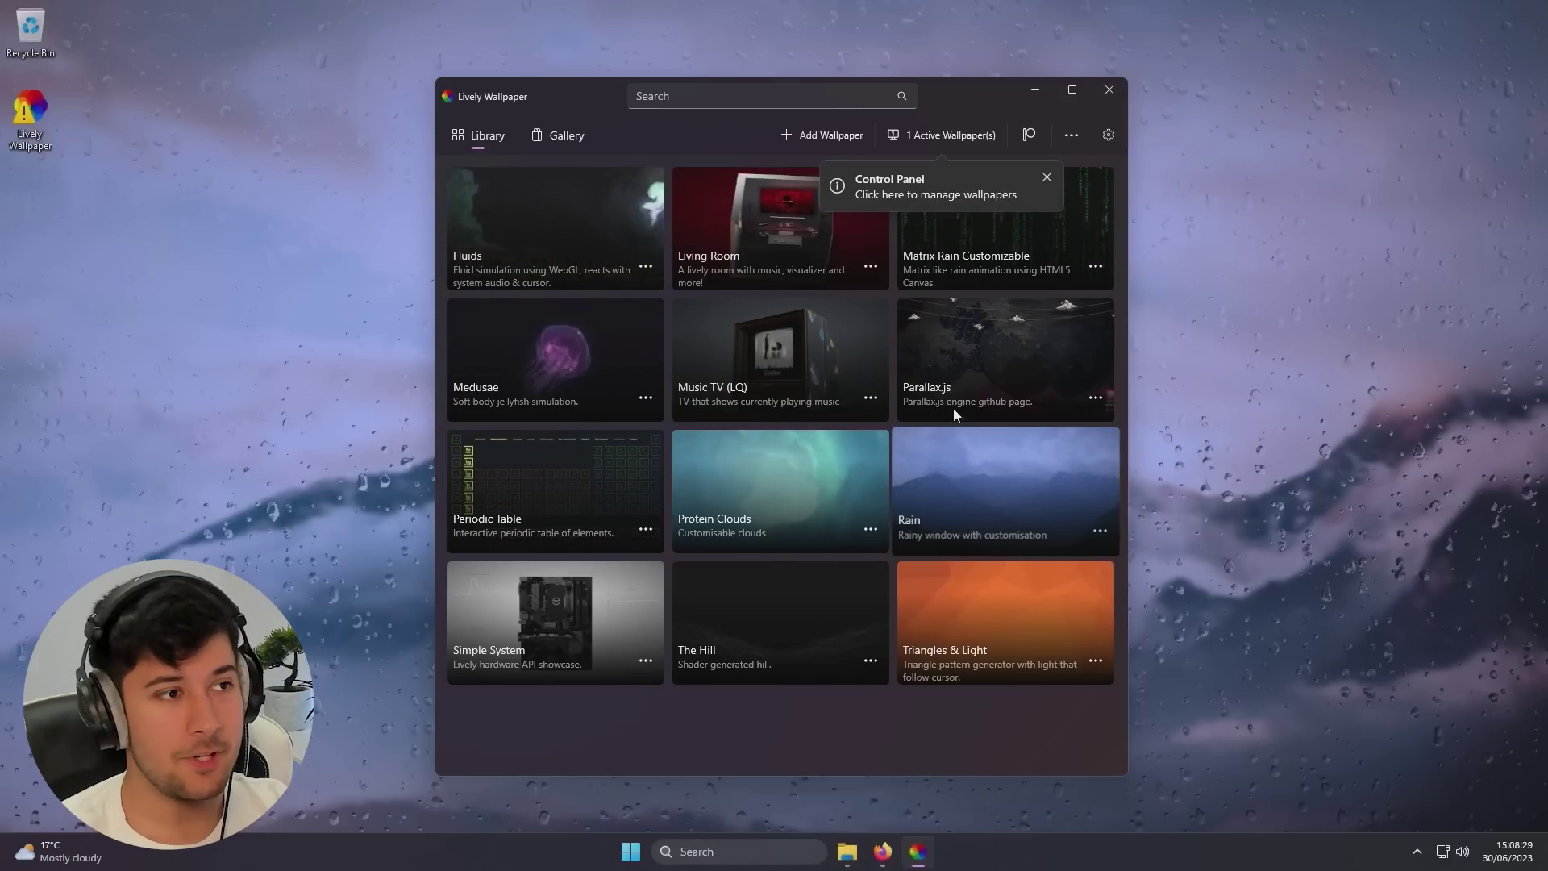
left_click_drag(984, 99, 1029, 748)
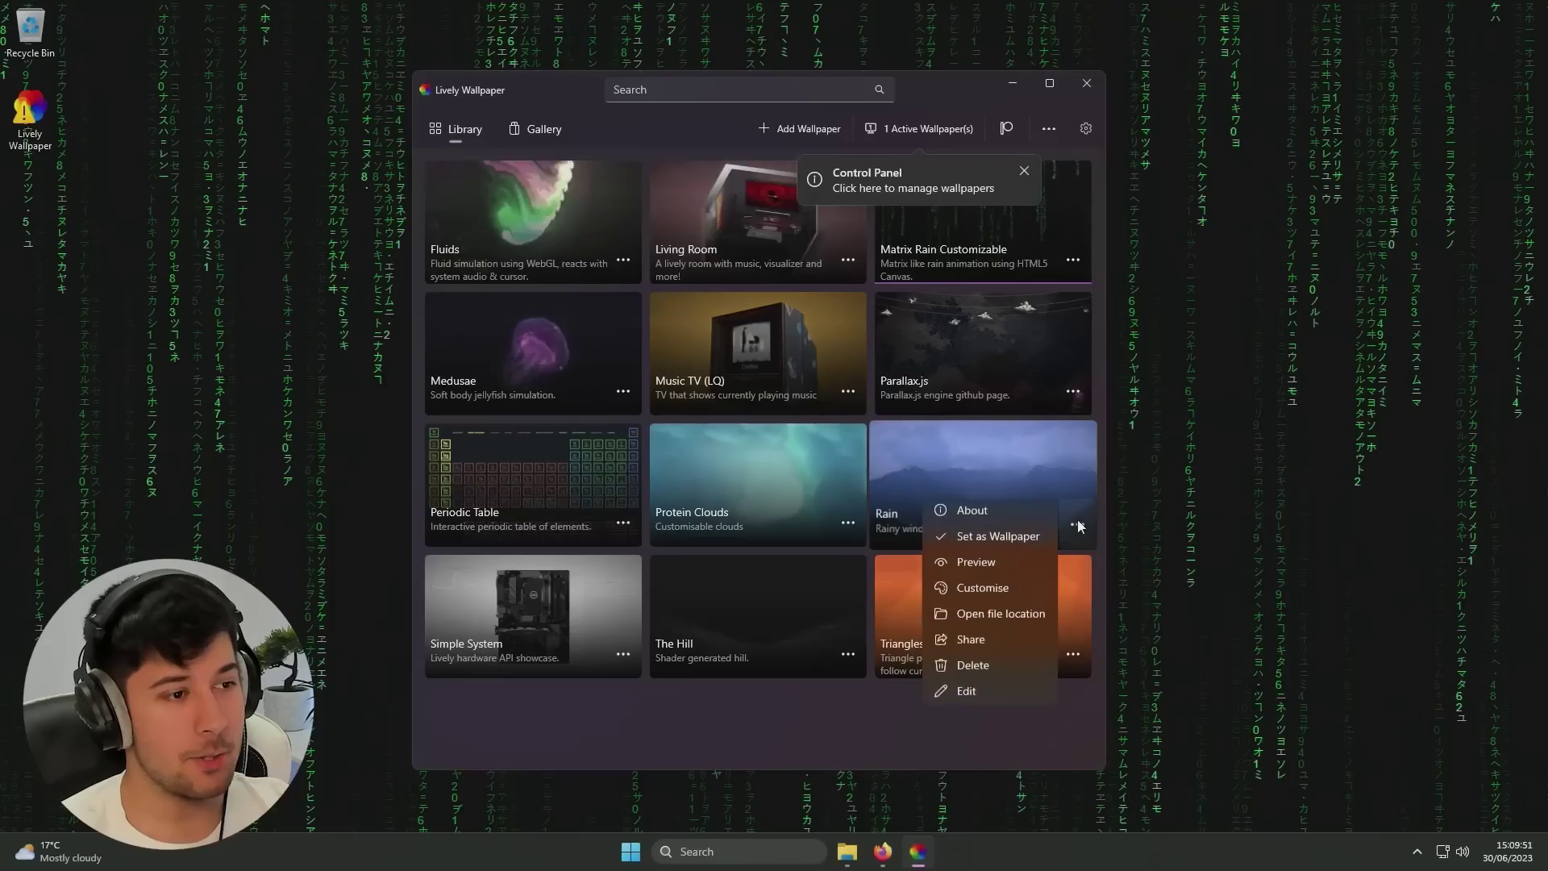
left_click(997, 538)
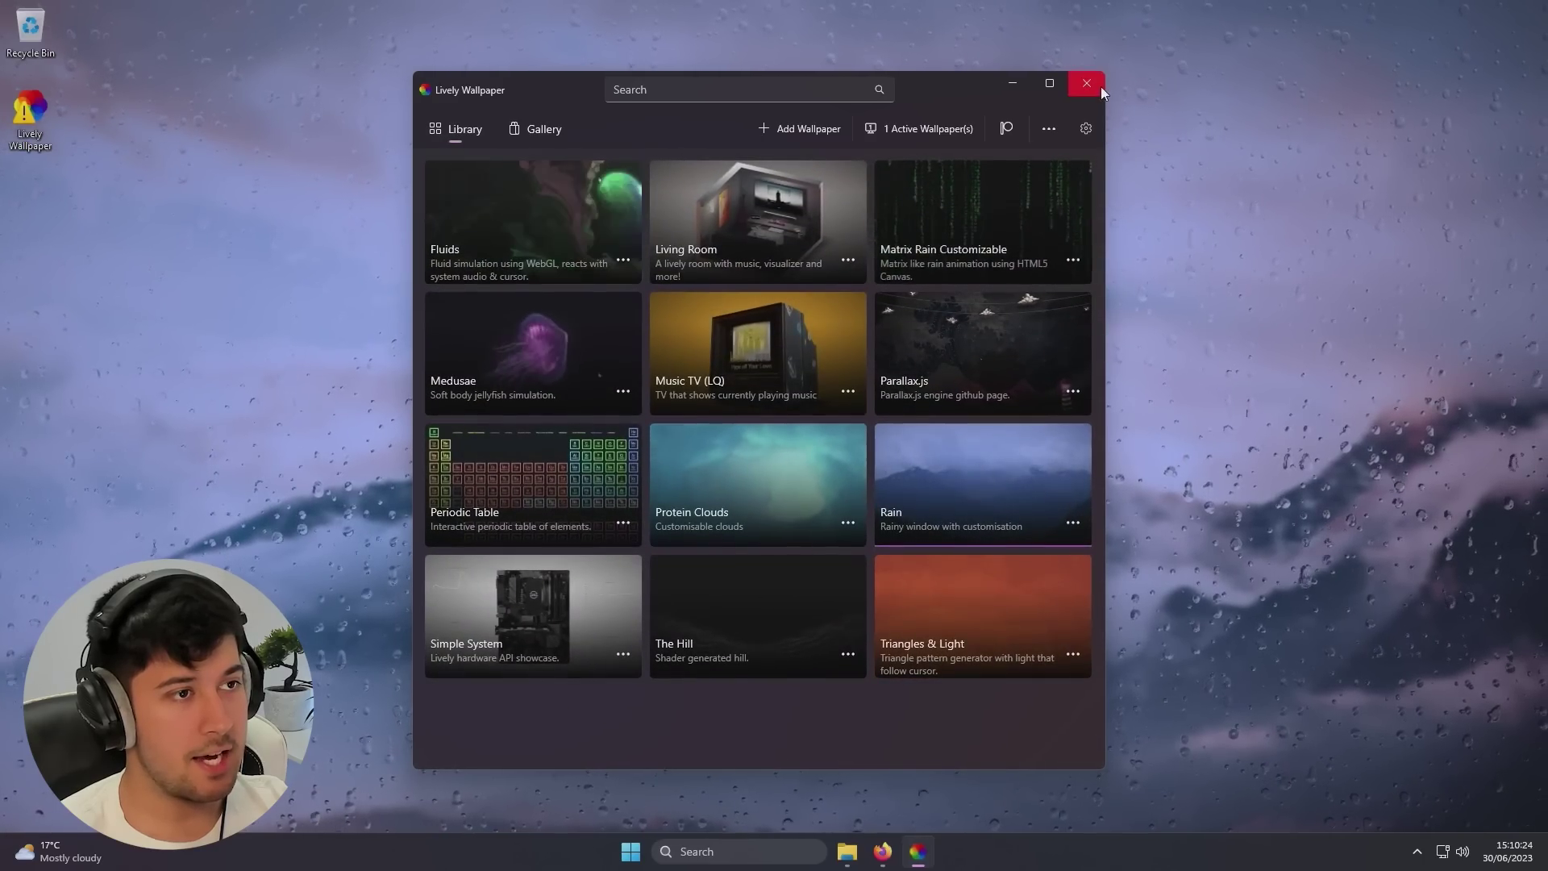
left_click(1101, 85)
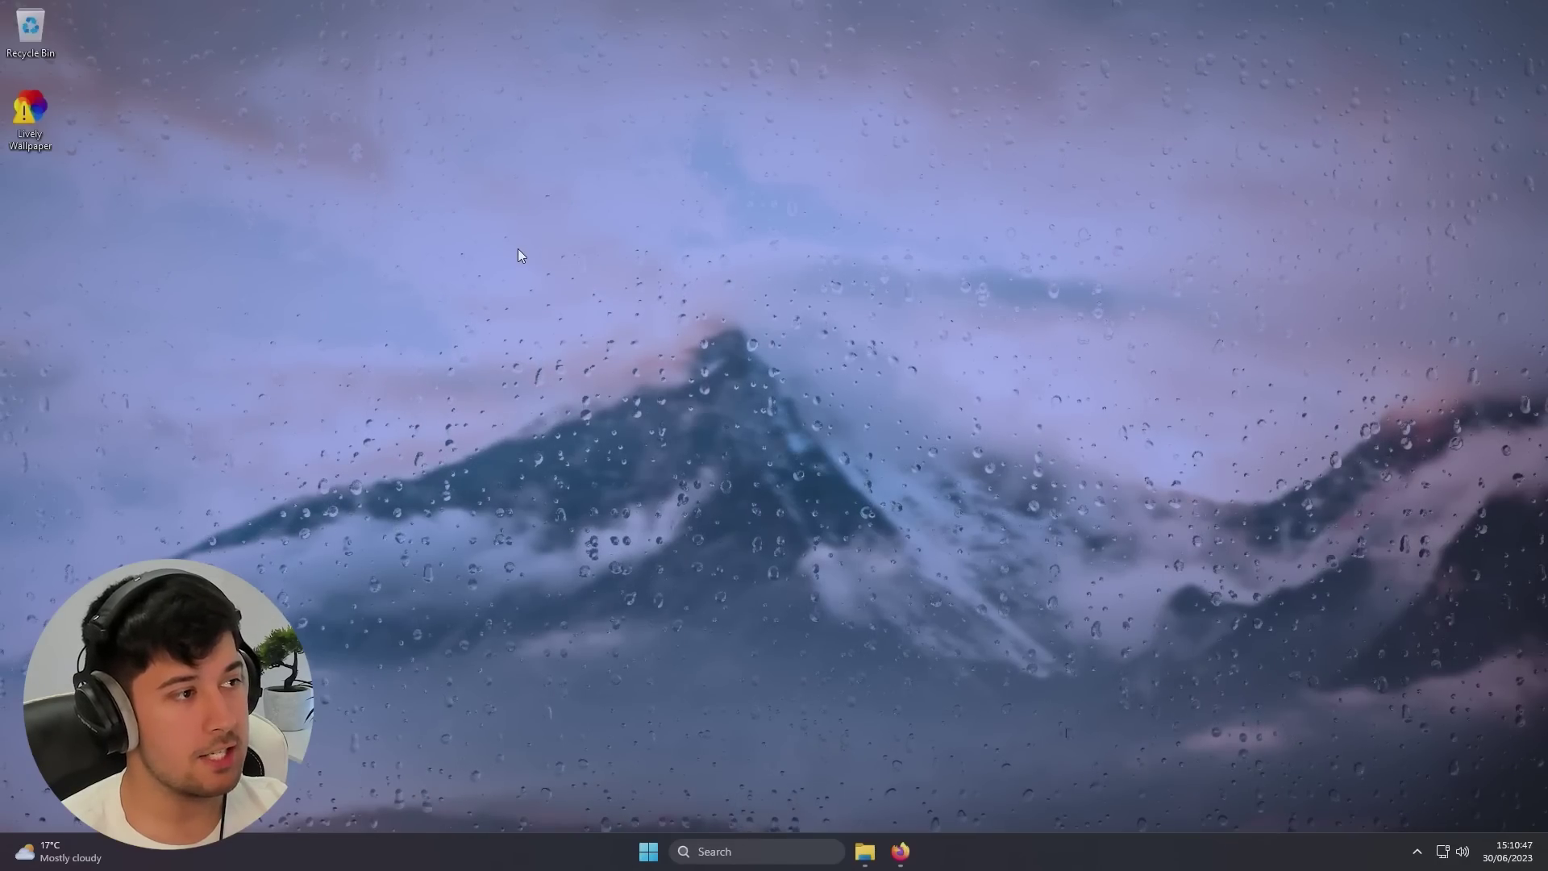
- Hide the desktop icons through the desktop's View menu
right_click(518, 250)
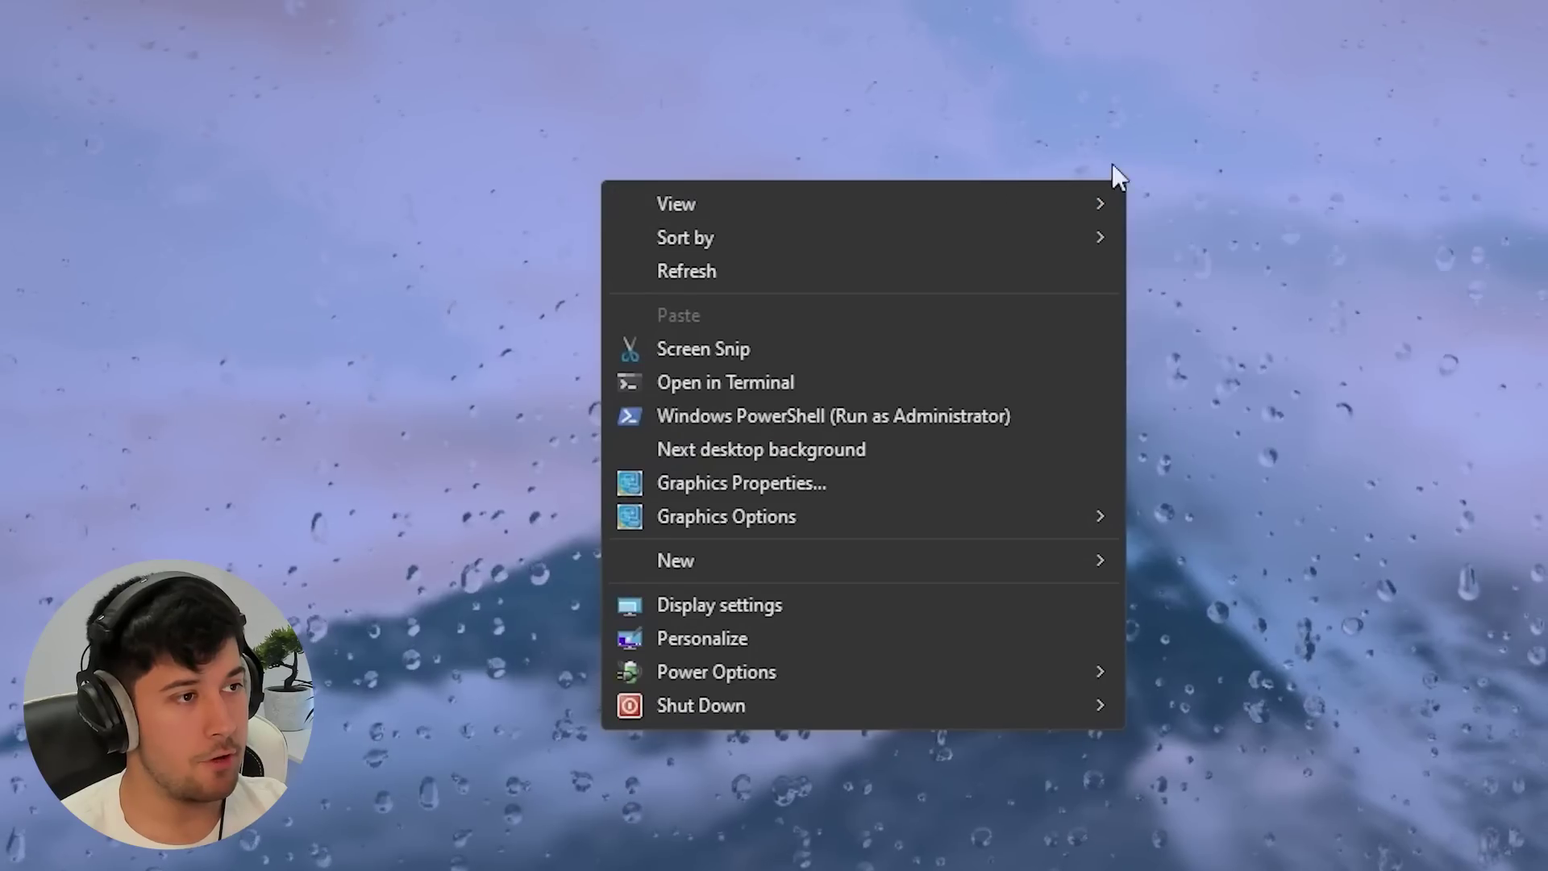
mouse_move(1097, 203)
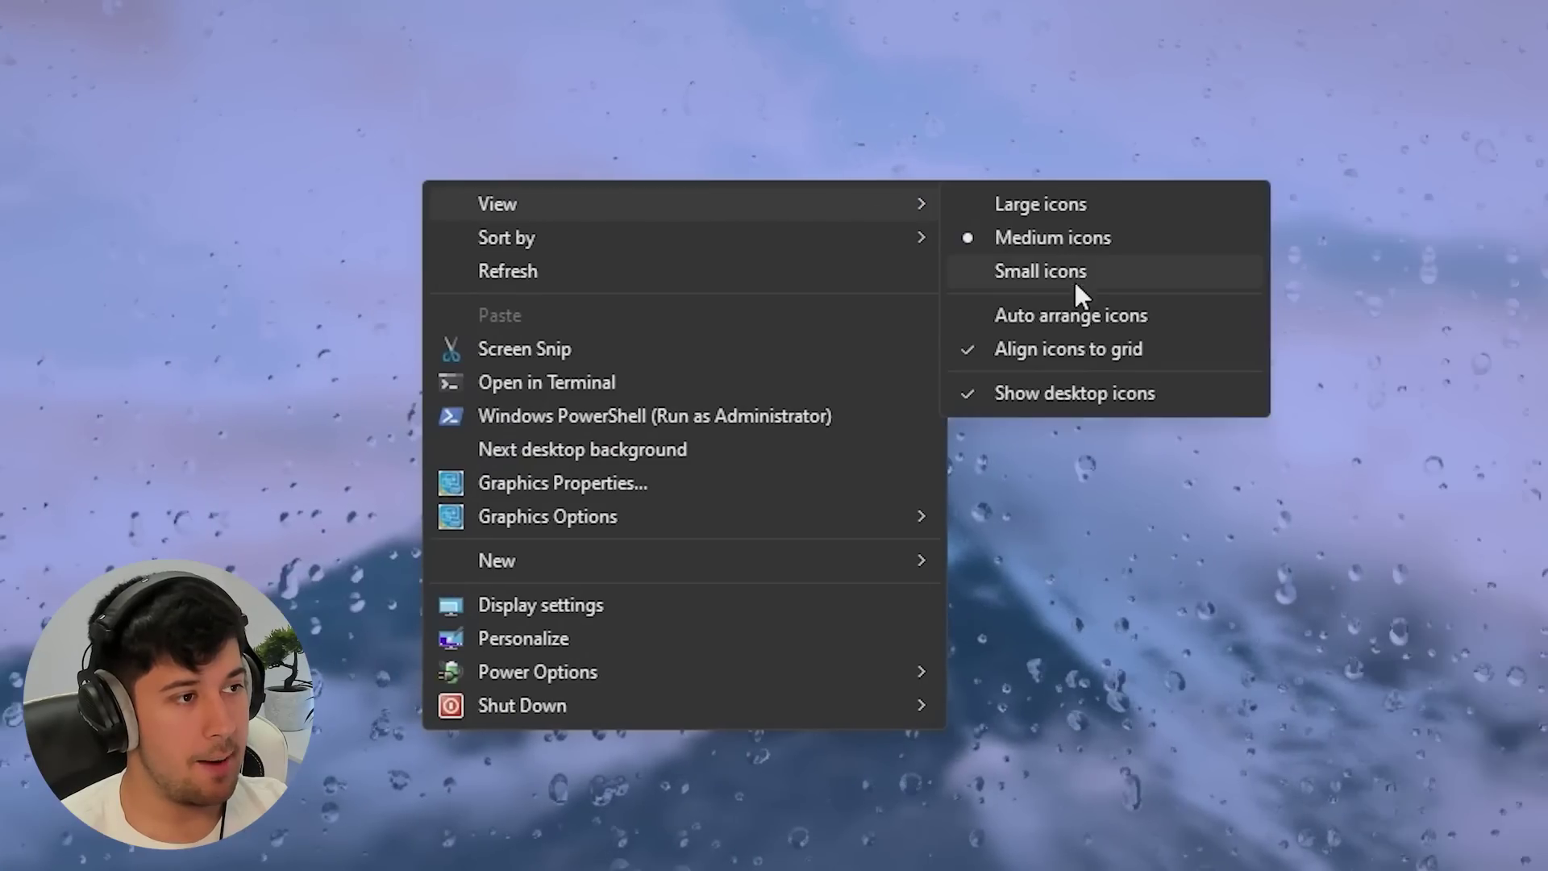
left_click(1020, 399)
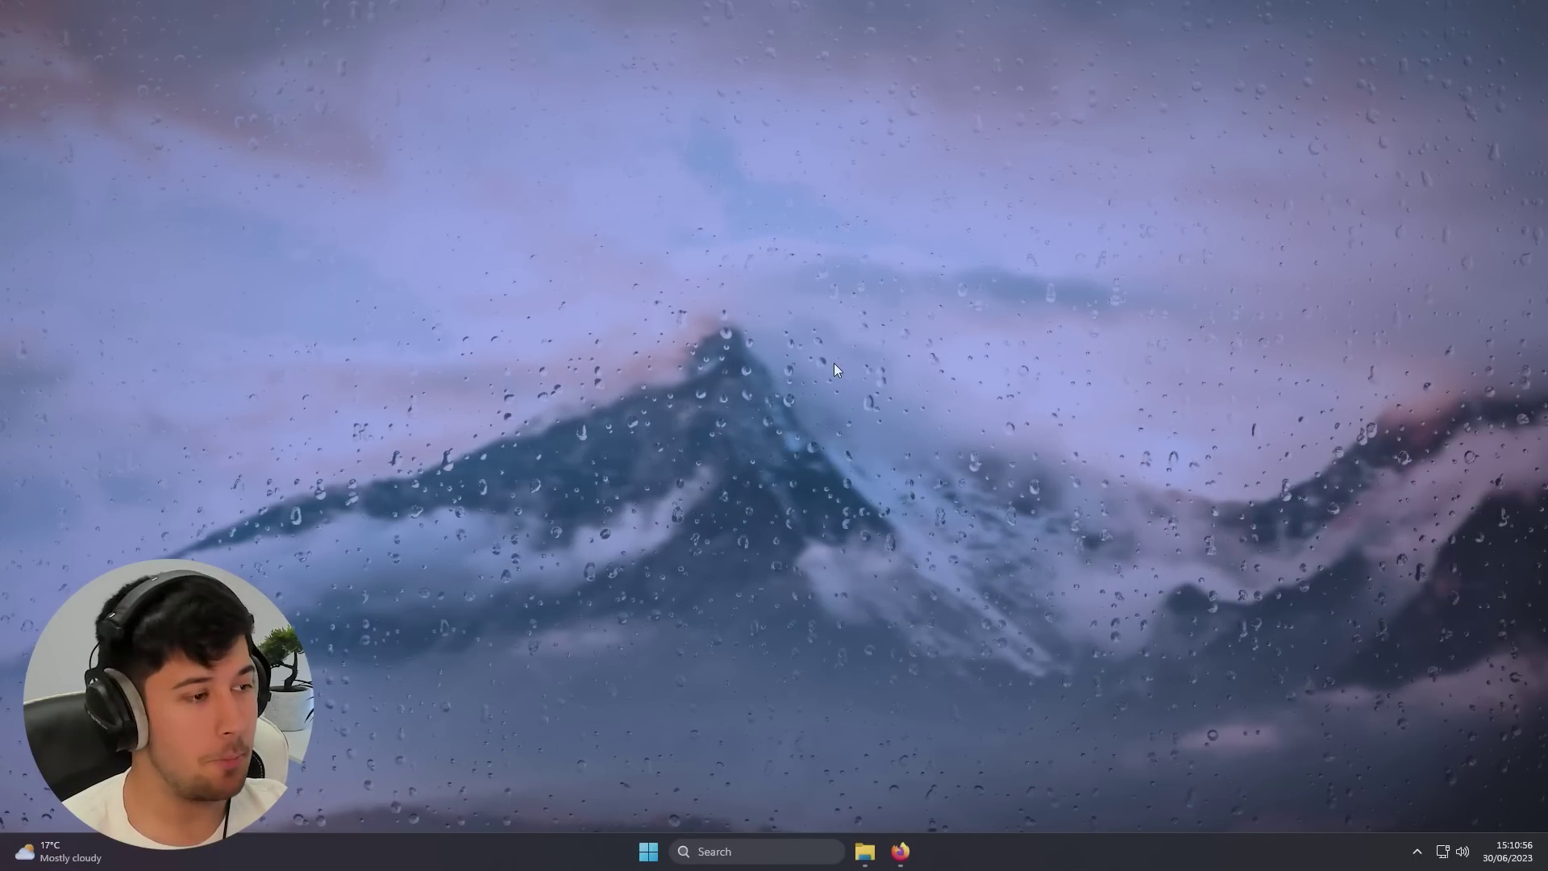
- Restore the desktop icons, then reopen the desktop menu to hide them again
right_click(326, 287)
mouse_move(421, 487)
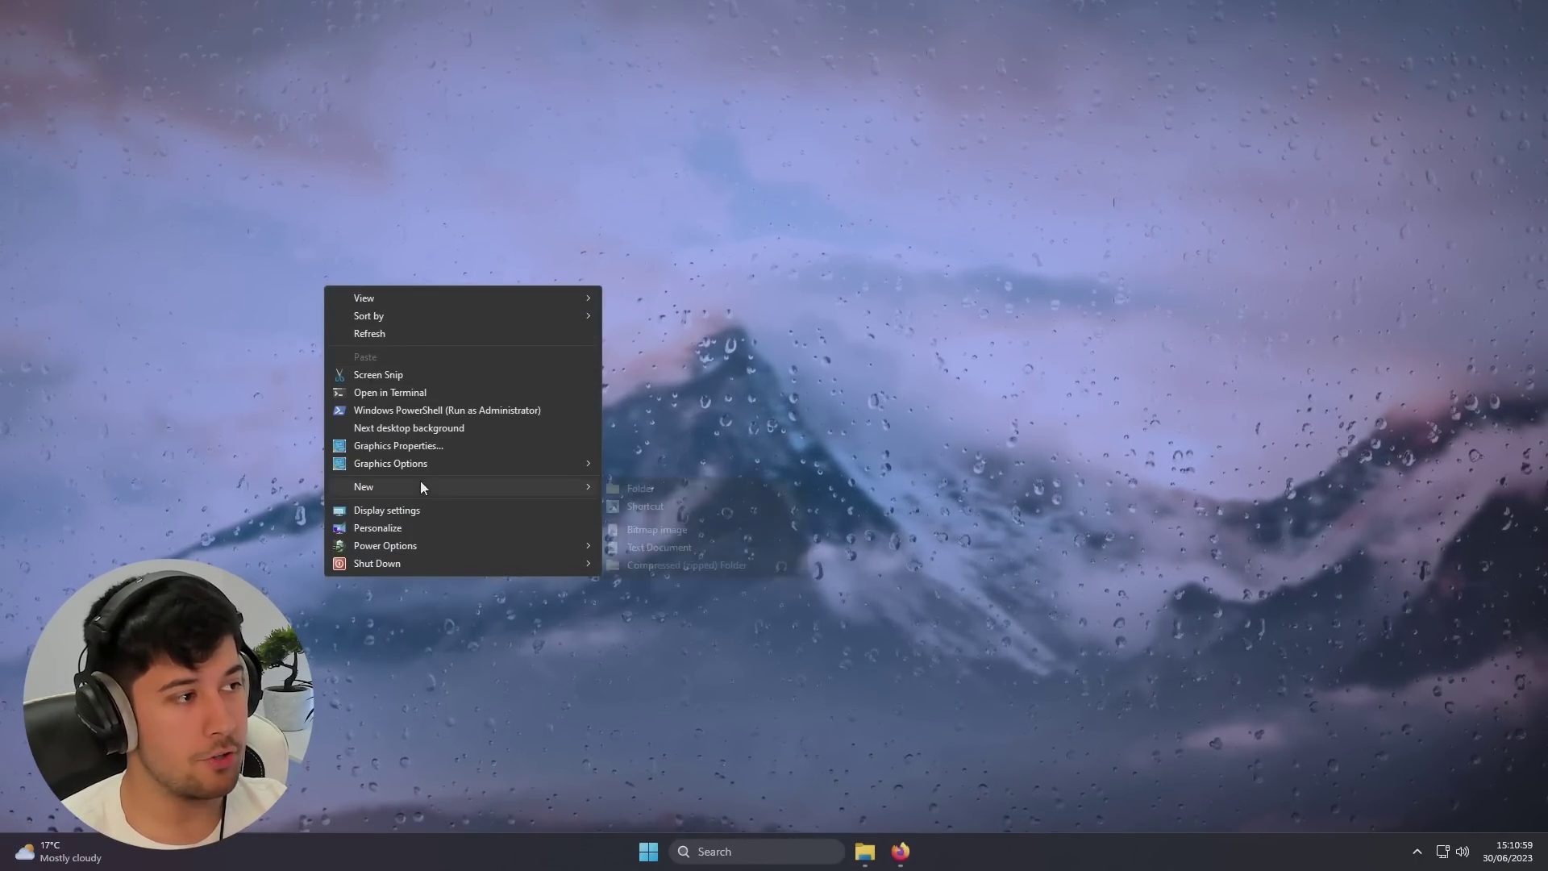
left_click(655, 399)
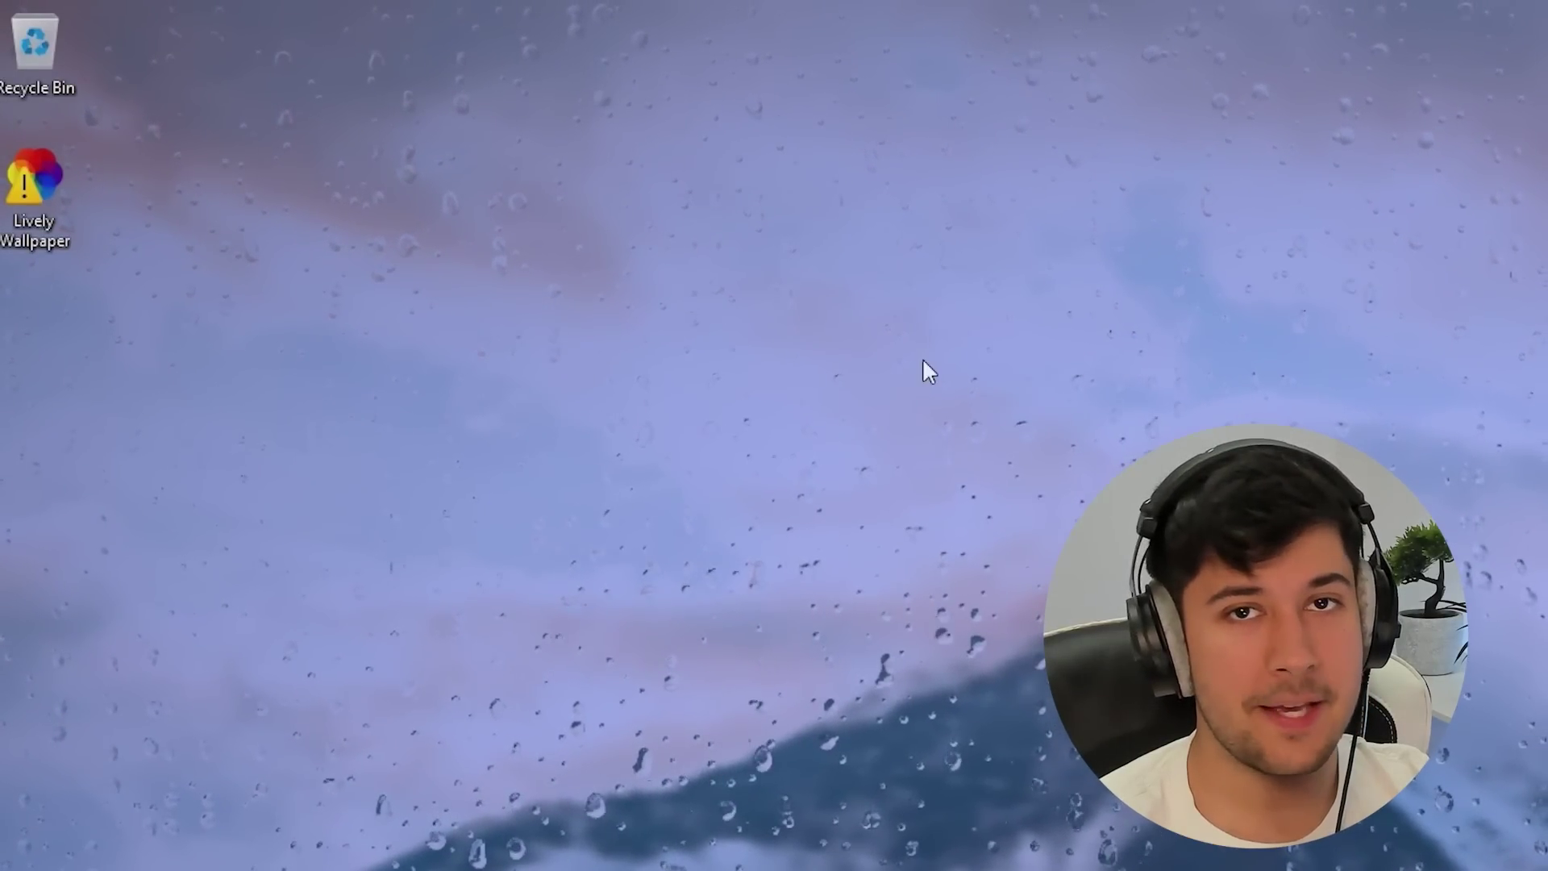
right_click(812, 336)
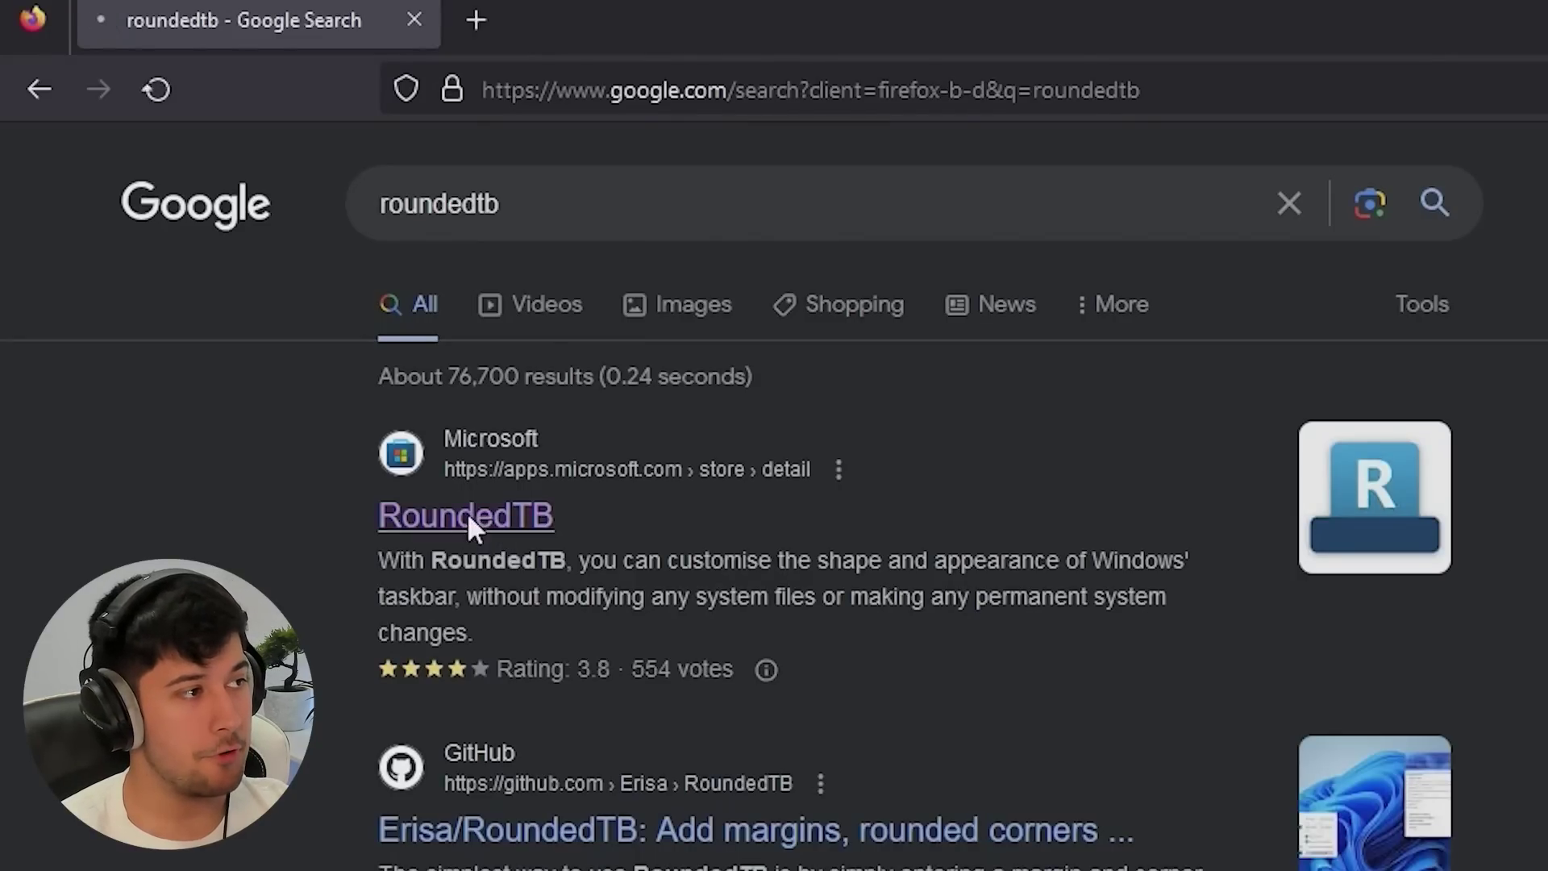
- Open RoundedTB's Microsoft Store listing from Google and install it through the Store app
left_click(467, 514)
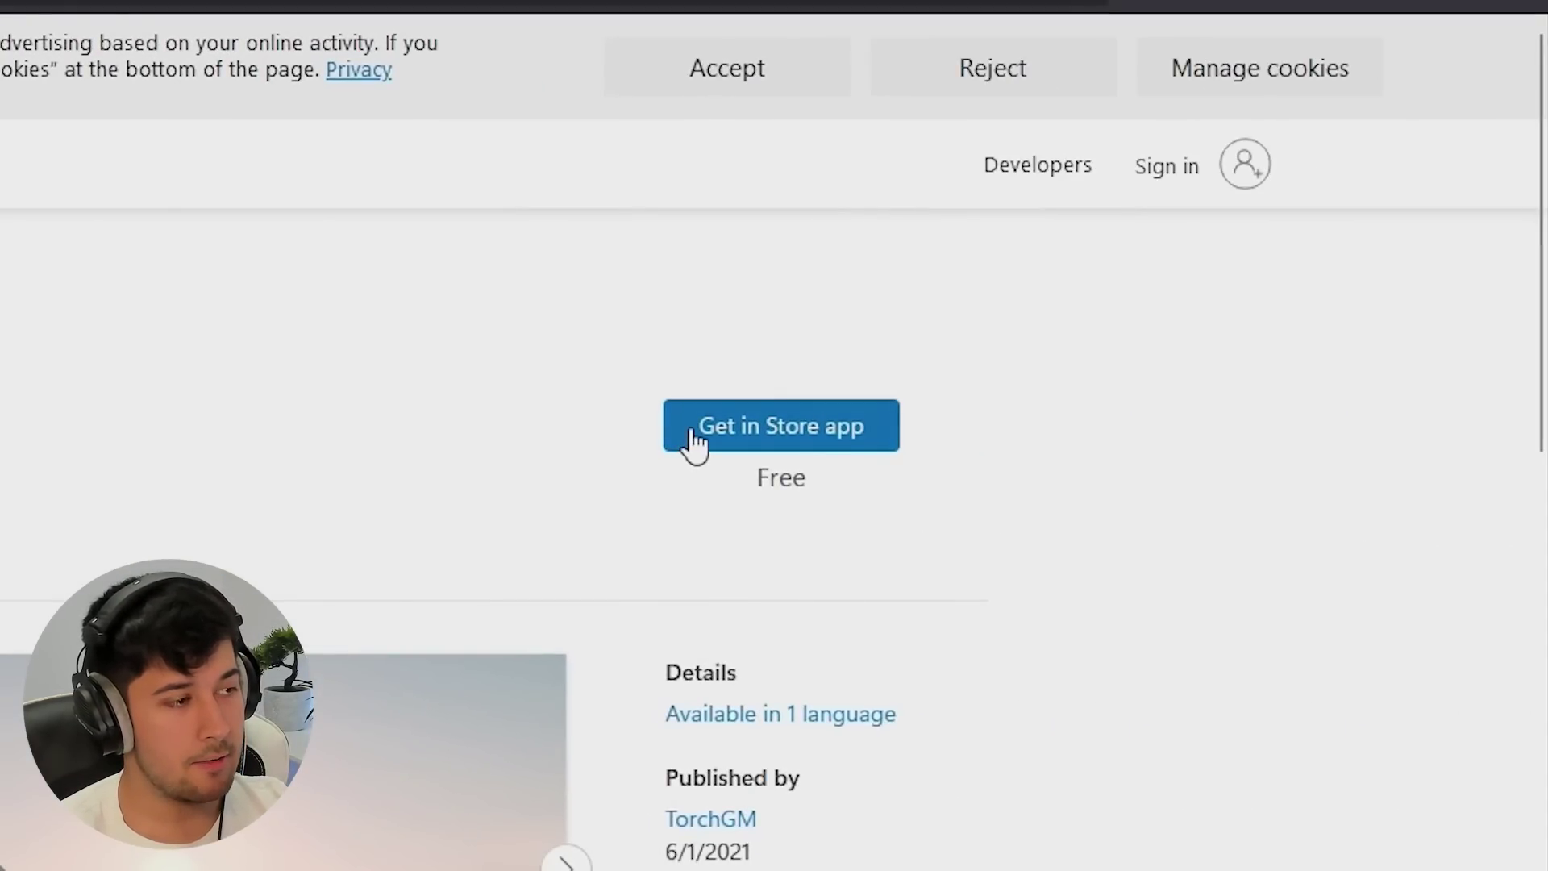
left_click(692, 442)
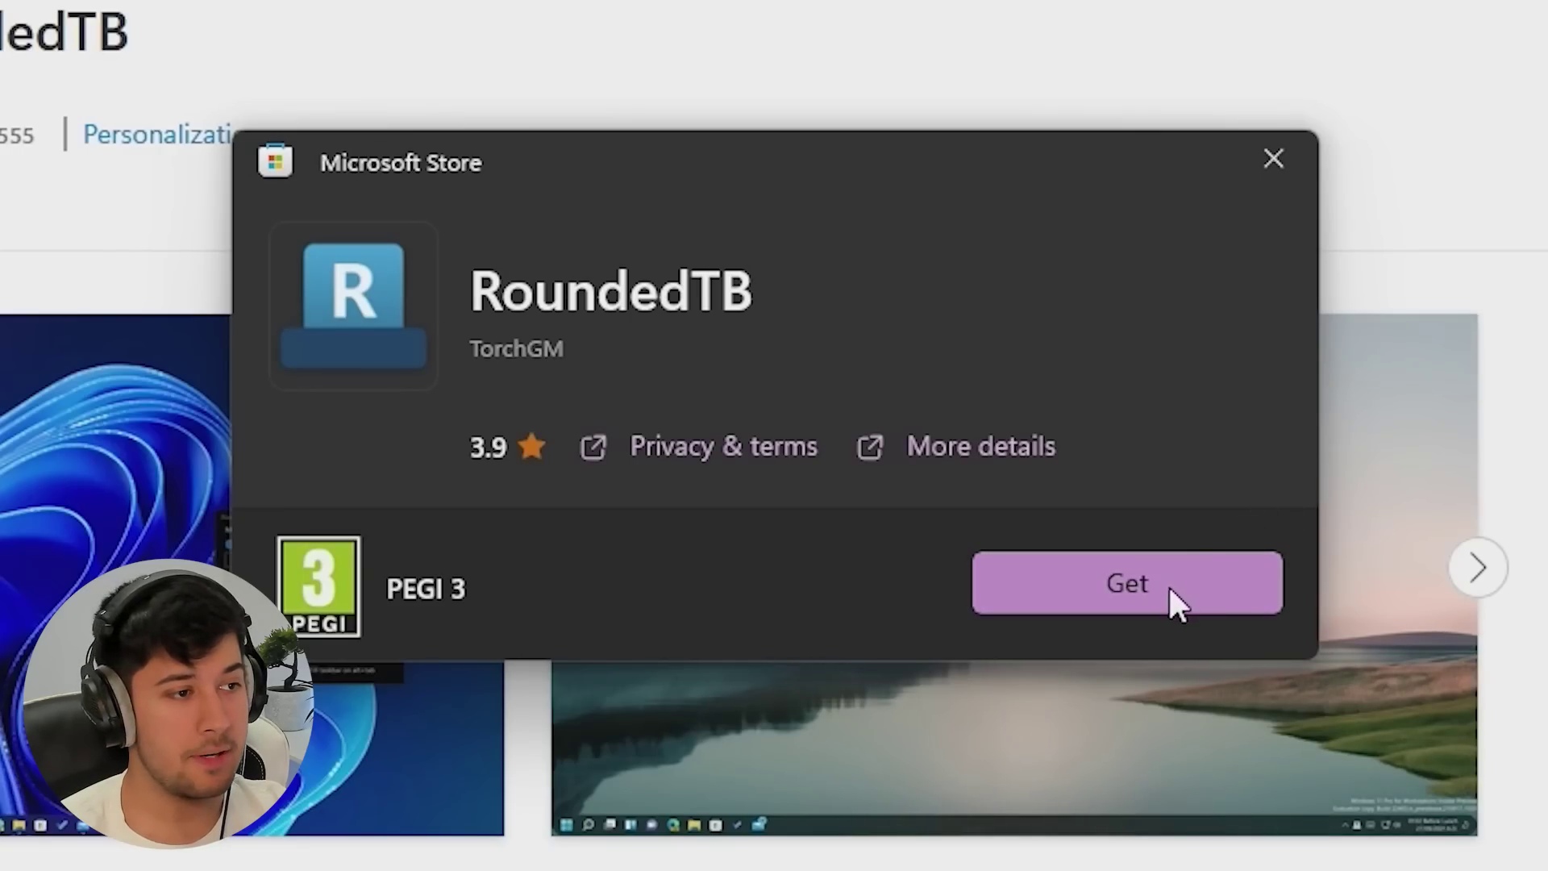
left_click(1167, 584)
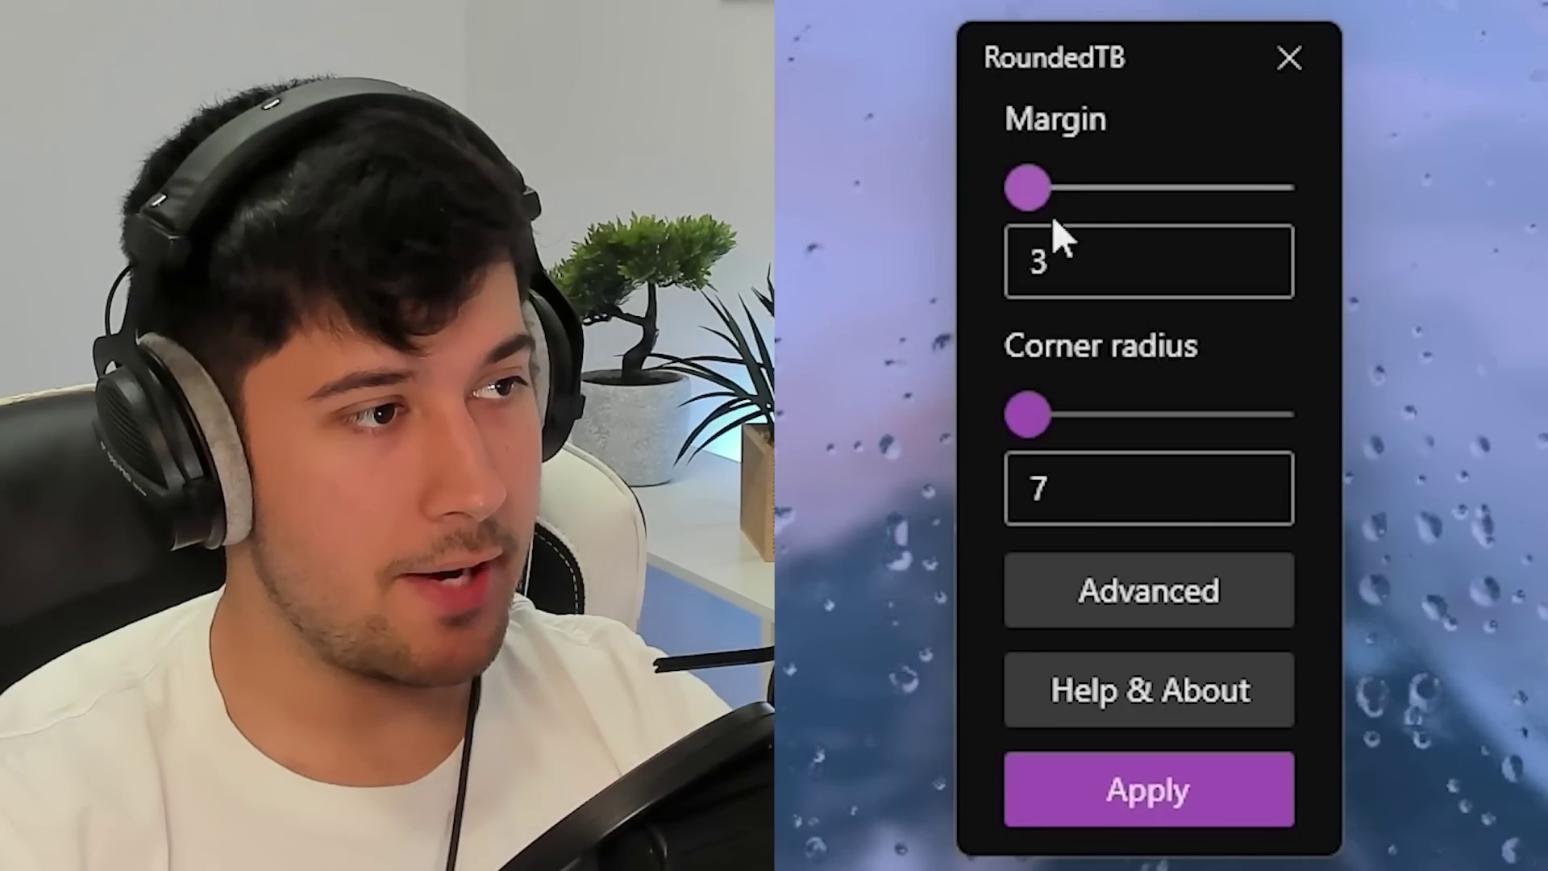
- Drag RoundedTB's Corner radius slider to 48 and the Margin slider to 0
left_click_drag(1035, 420, 1422, 412)
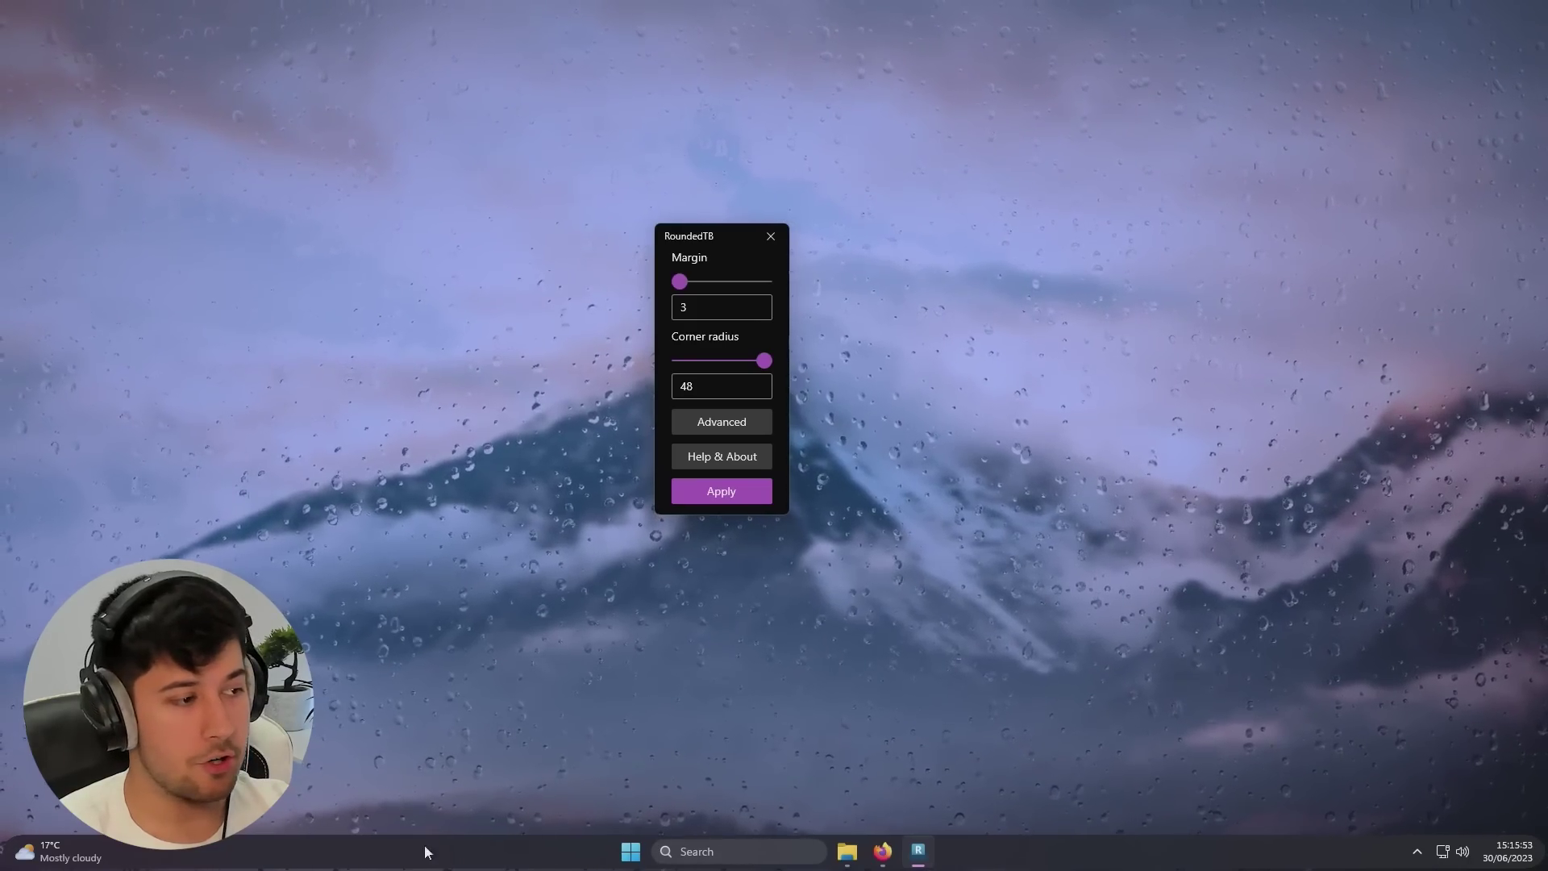
left_click_drag(695, 289, 754, 286)
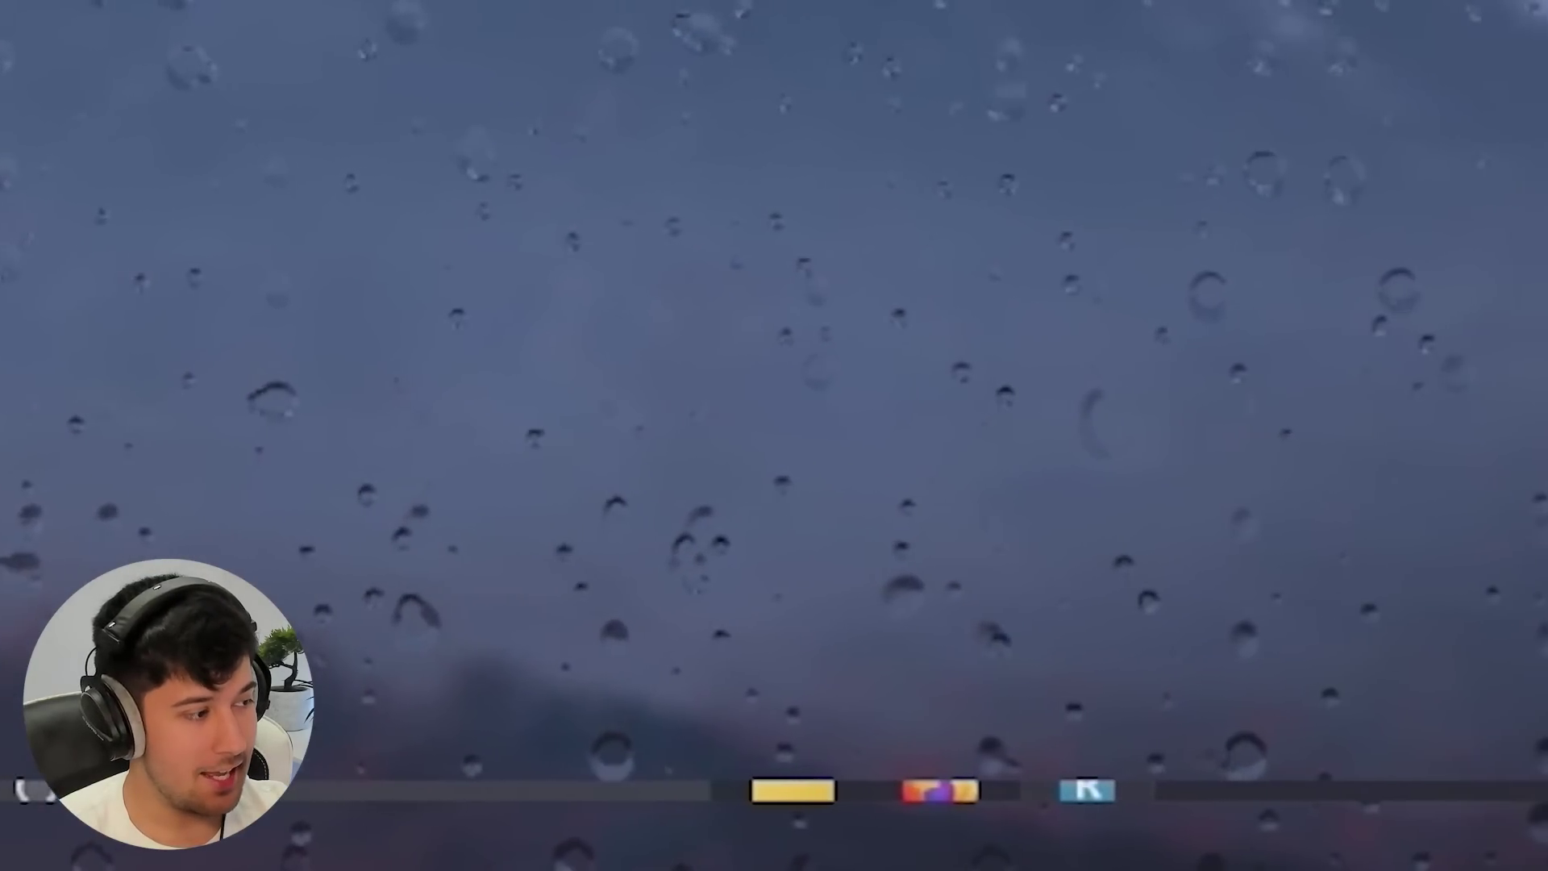
left_click_drag(750, 277, 676, 276)
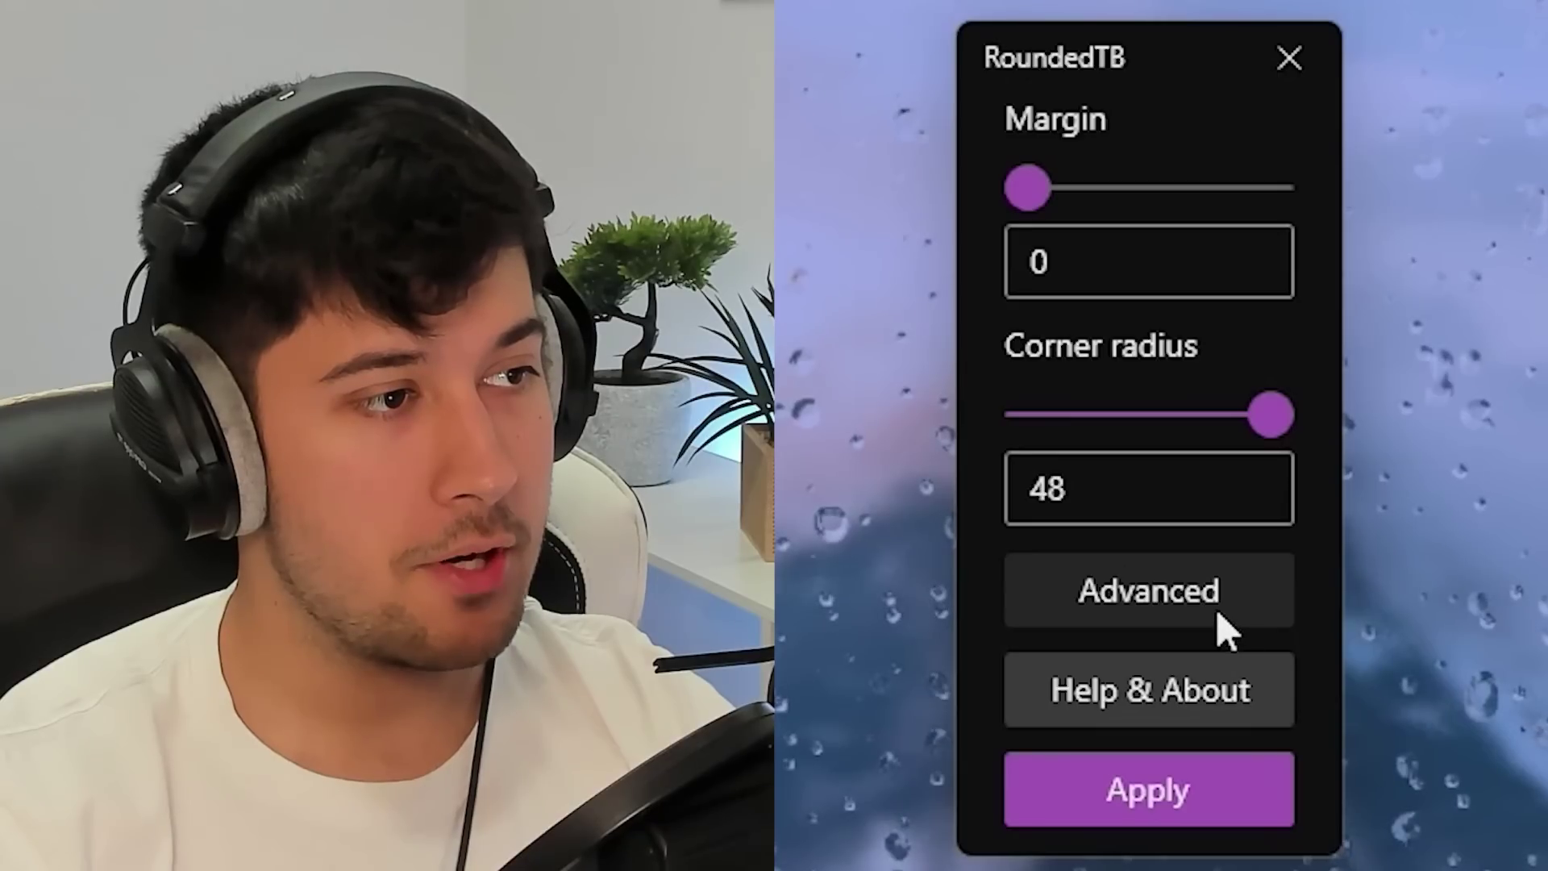
- Enable Dynamic mode under RoundedTB's Advanced options and apply the settings
left_click(1216, 608)
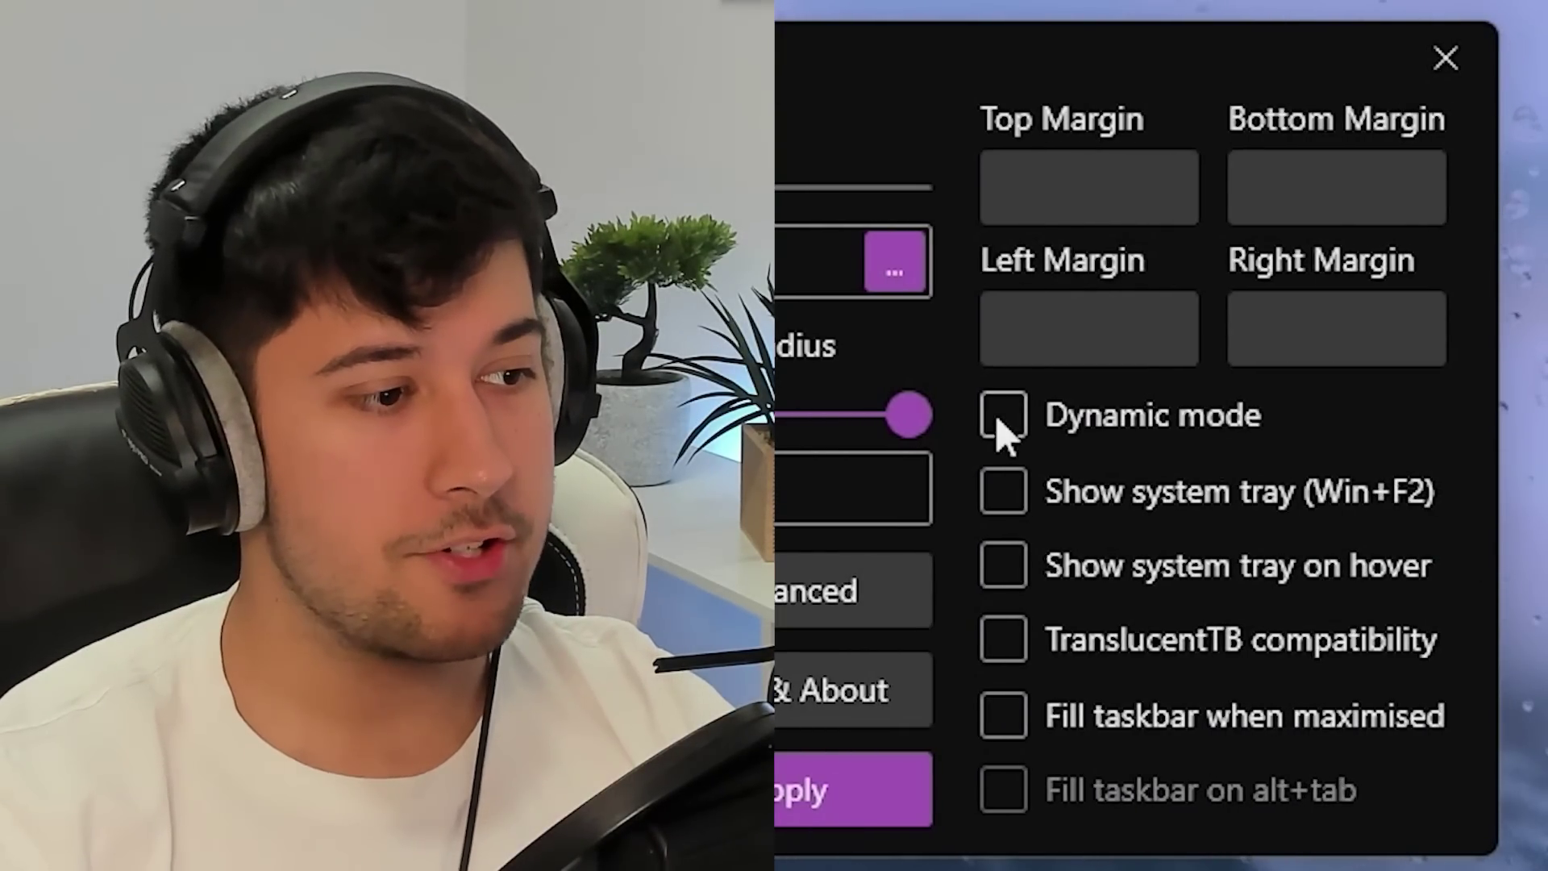
left_click(1004, 417)
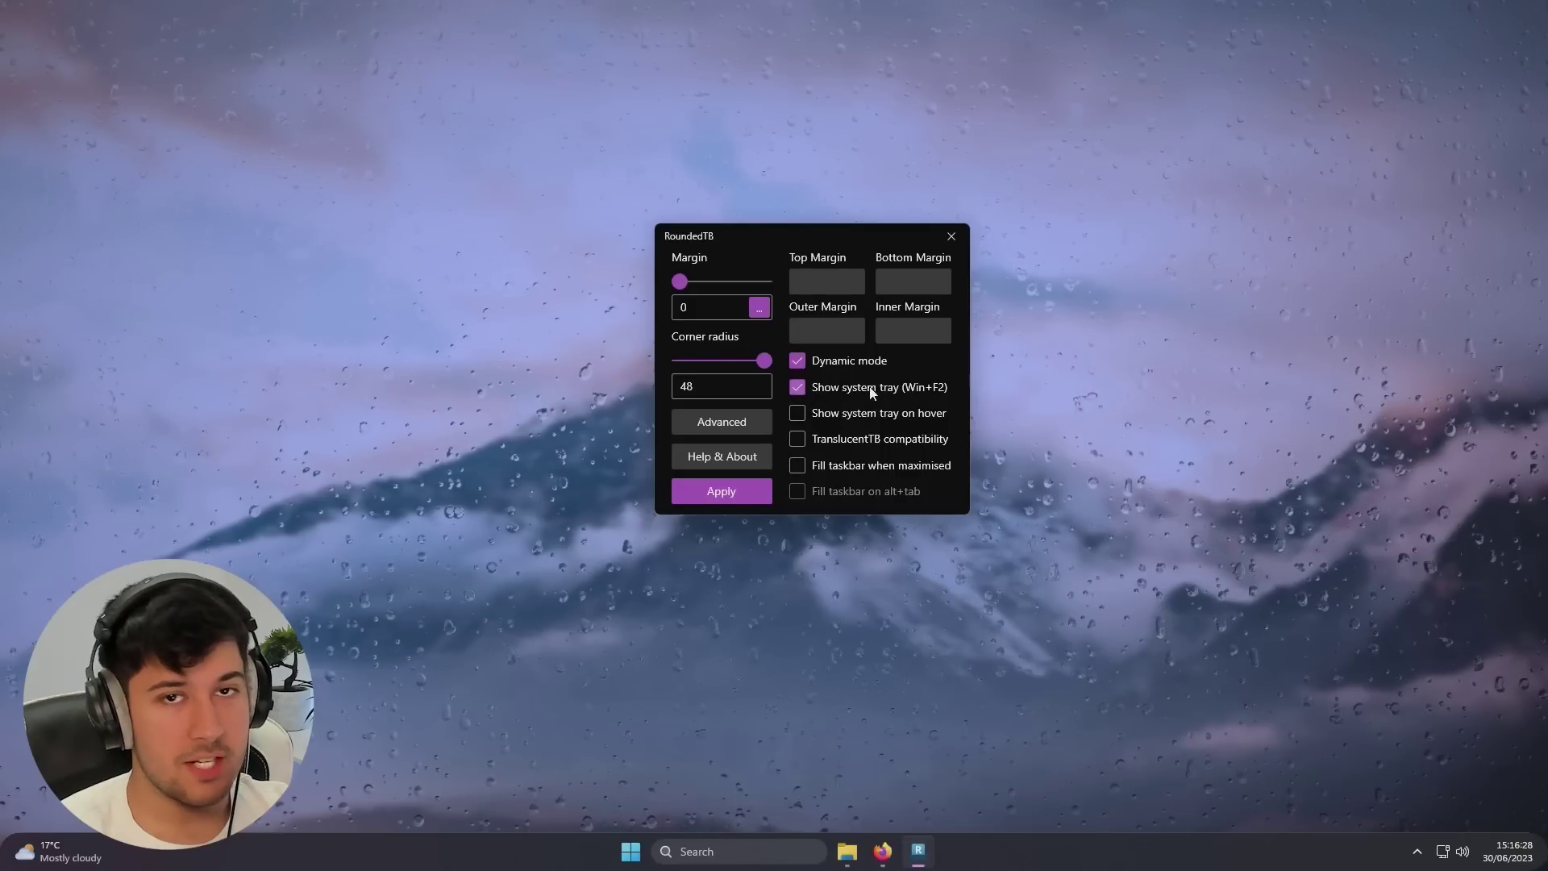
left_click(732, 496)
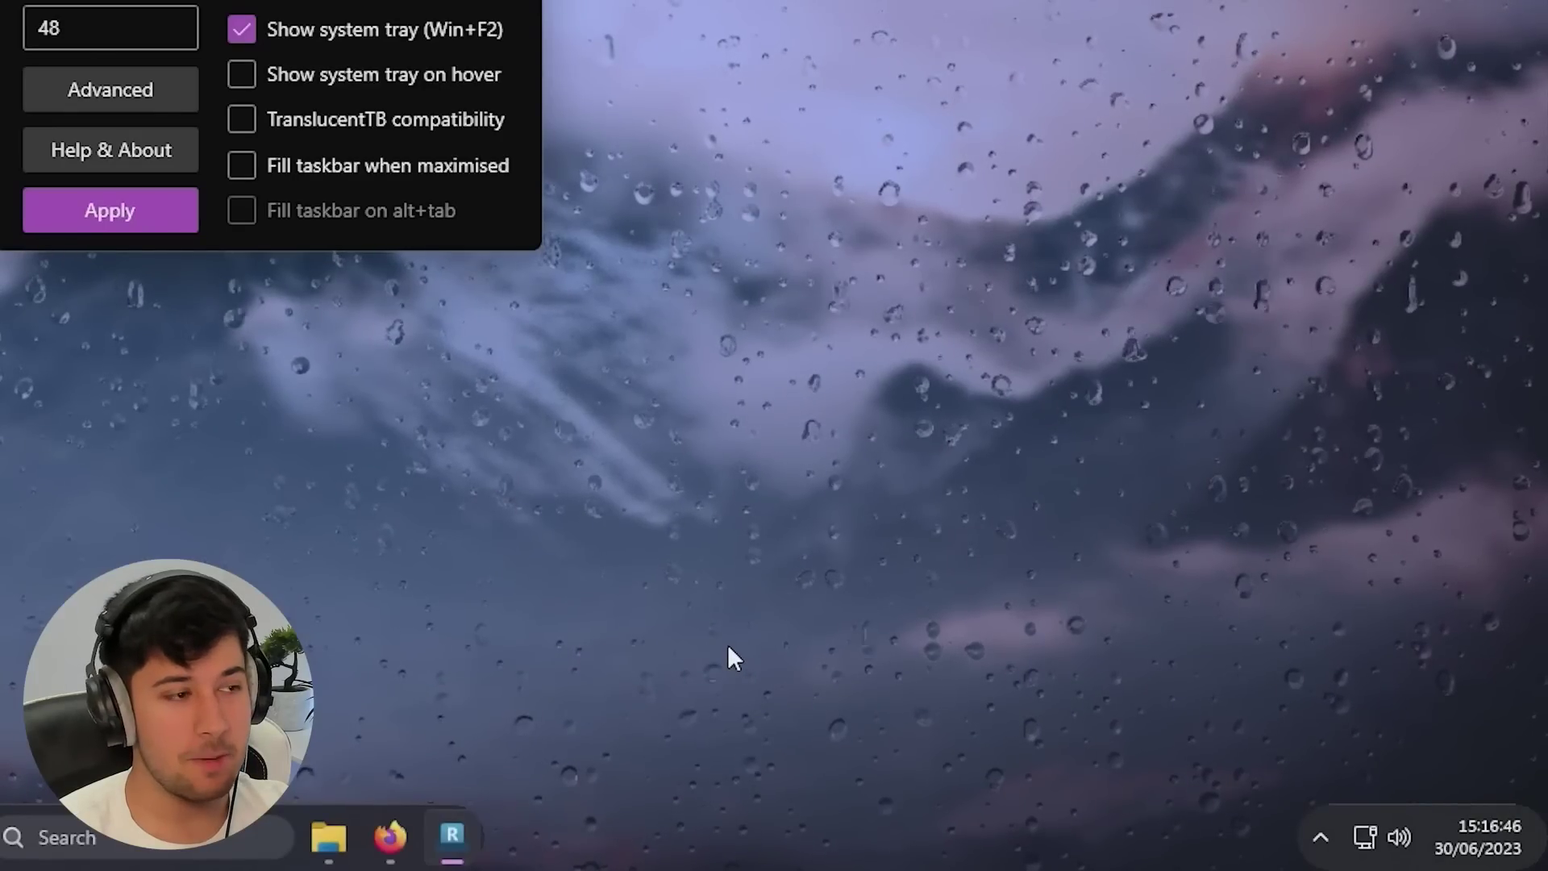
- In Taskbar settings, turn Widgets off and set Search to Hide
right_click(491, 848)
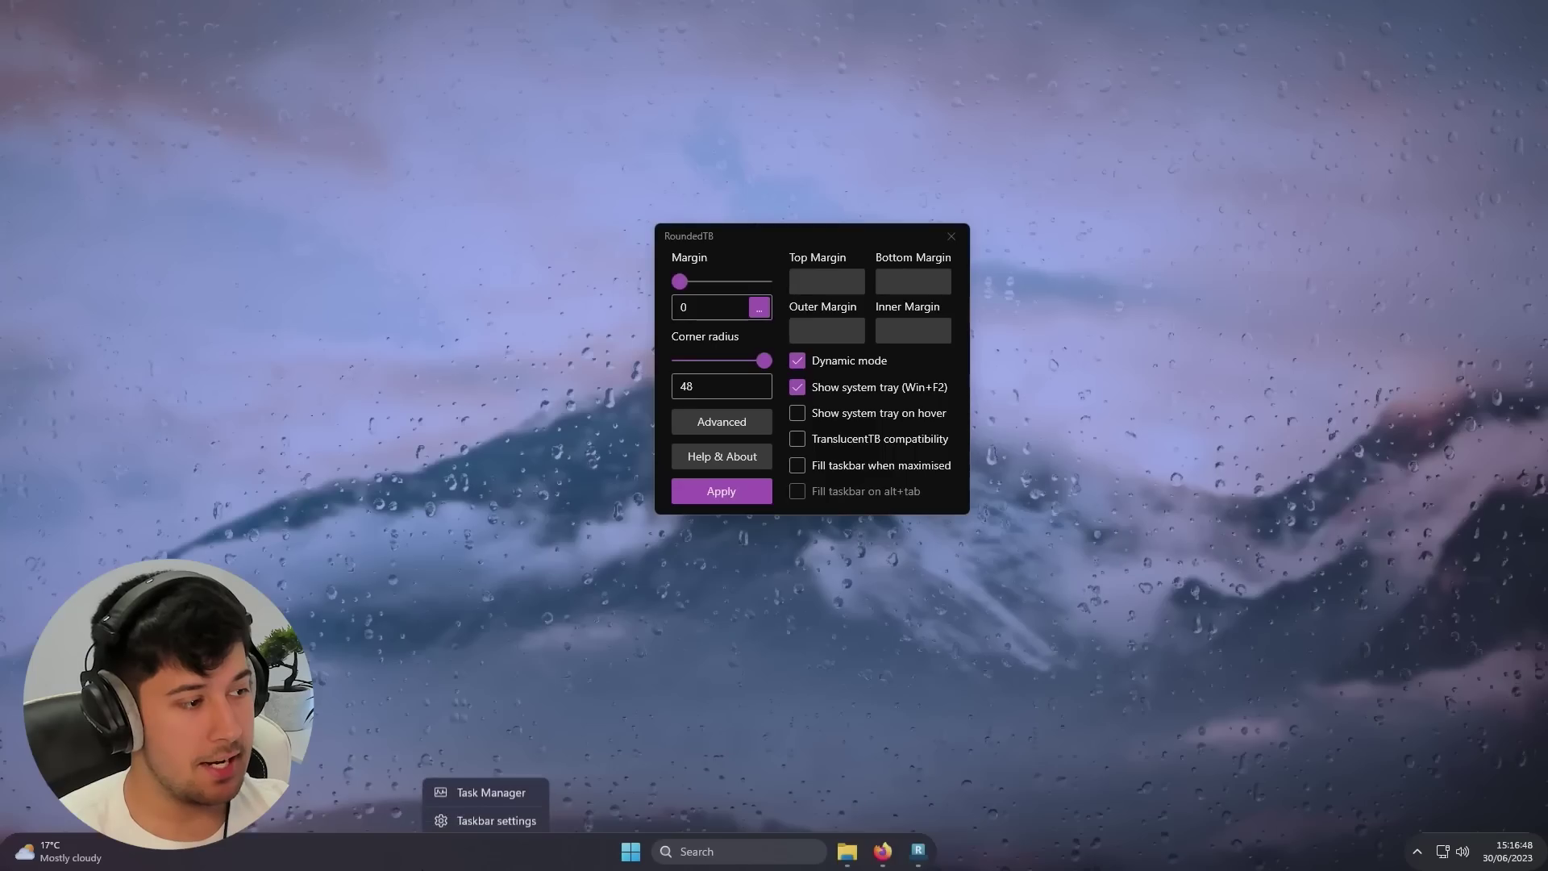
left_click(495, 817)
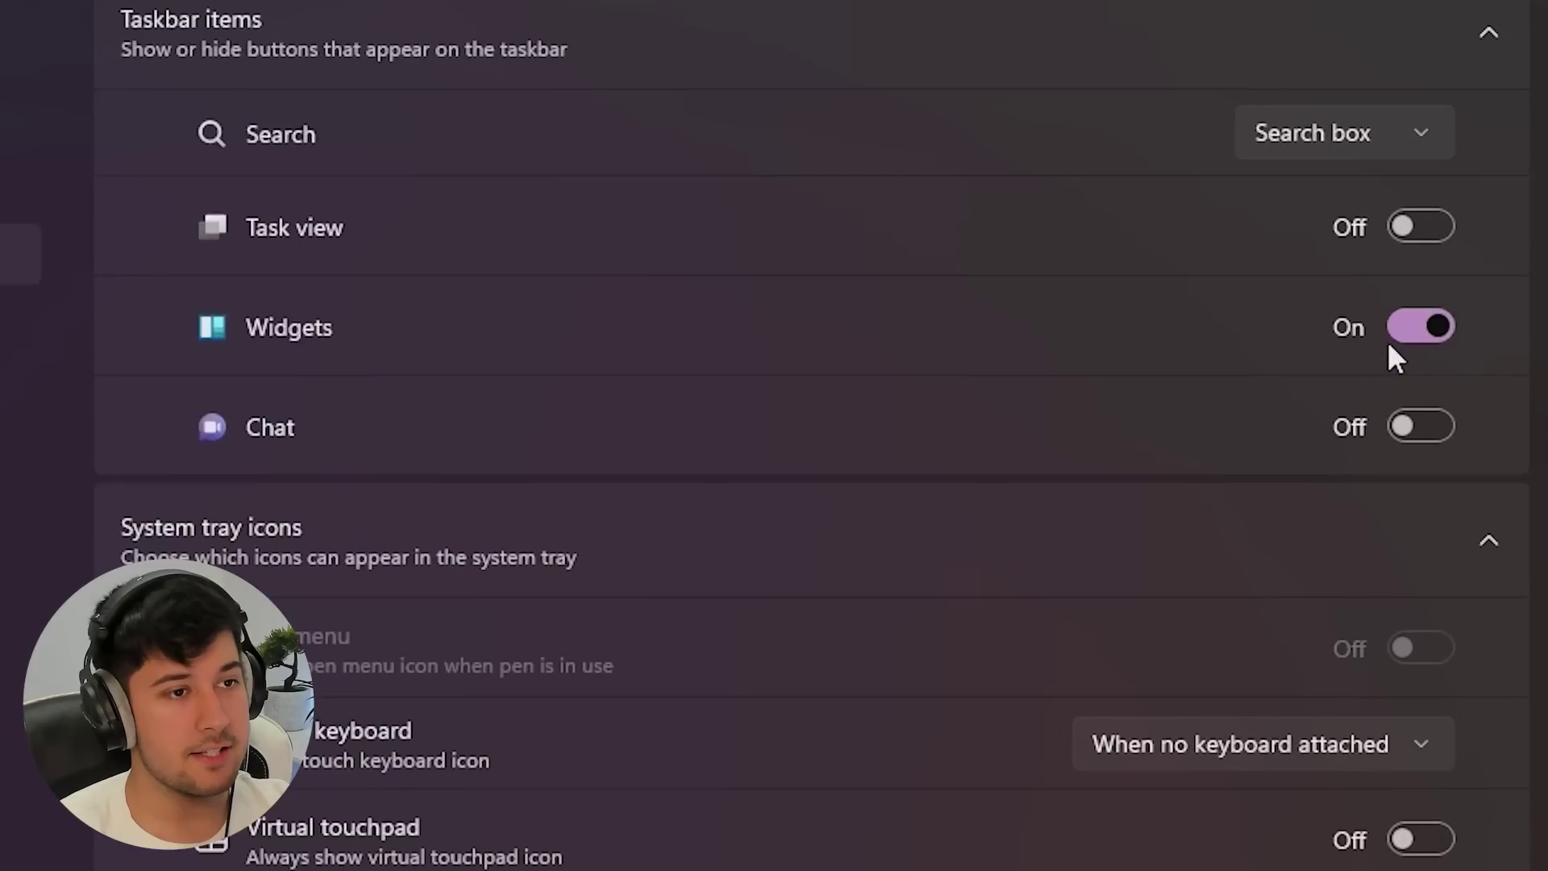
left_click(1396, 332)
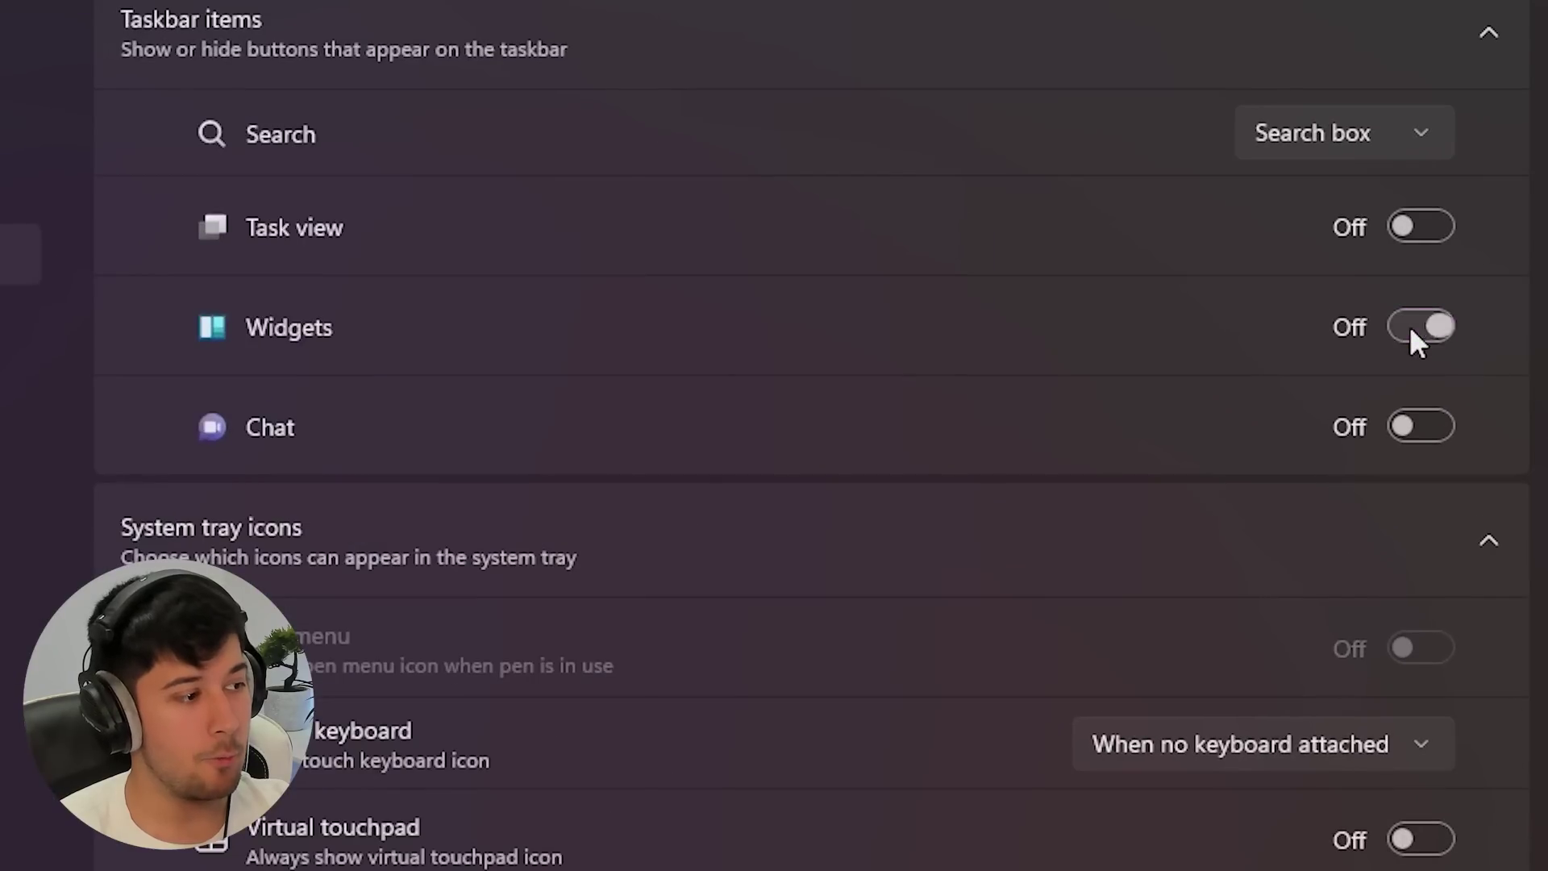
left_click(1399, 133)
left_click(1297, 155)
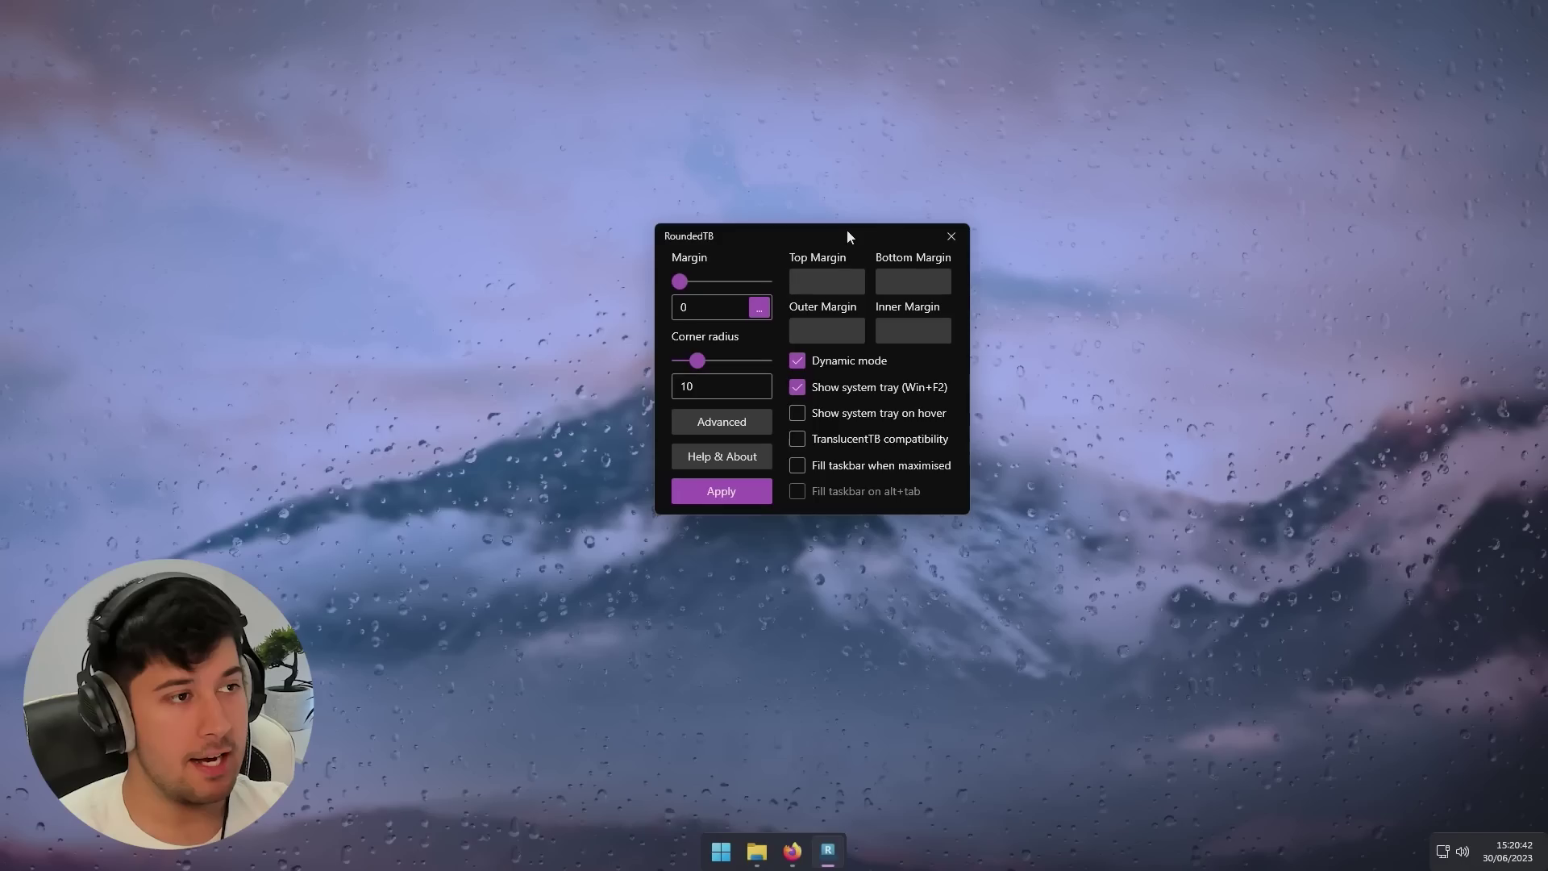
- Close the RoundedTB window, then launch Calculator from Start to test the dock and close it
left_click_drag(847, 234, 765, 384)
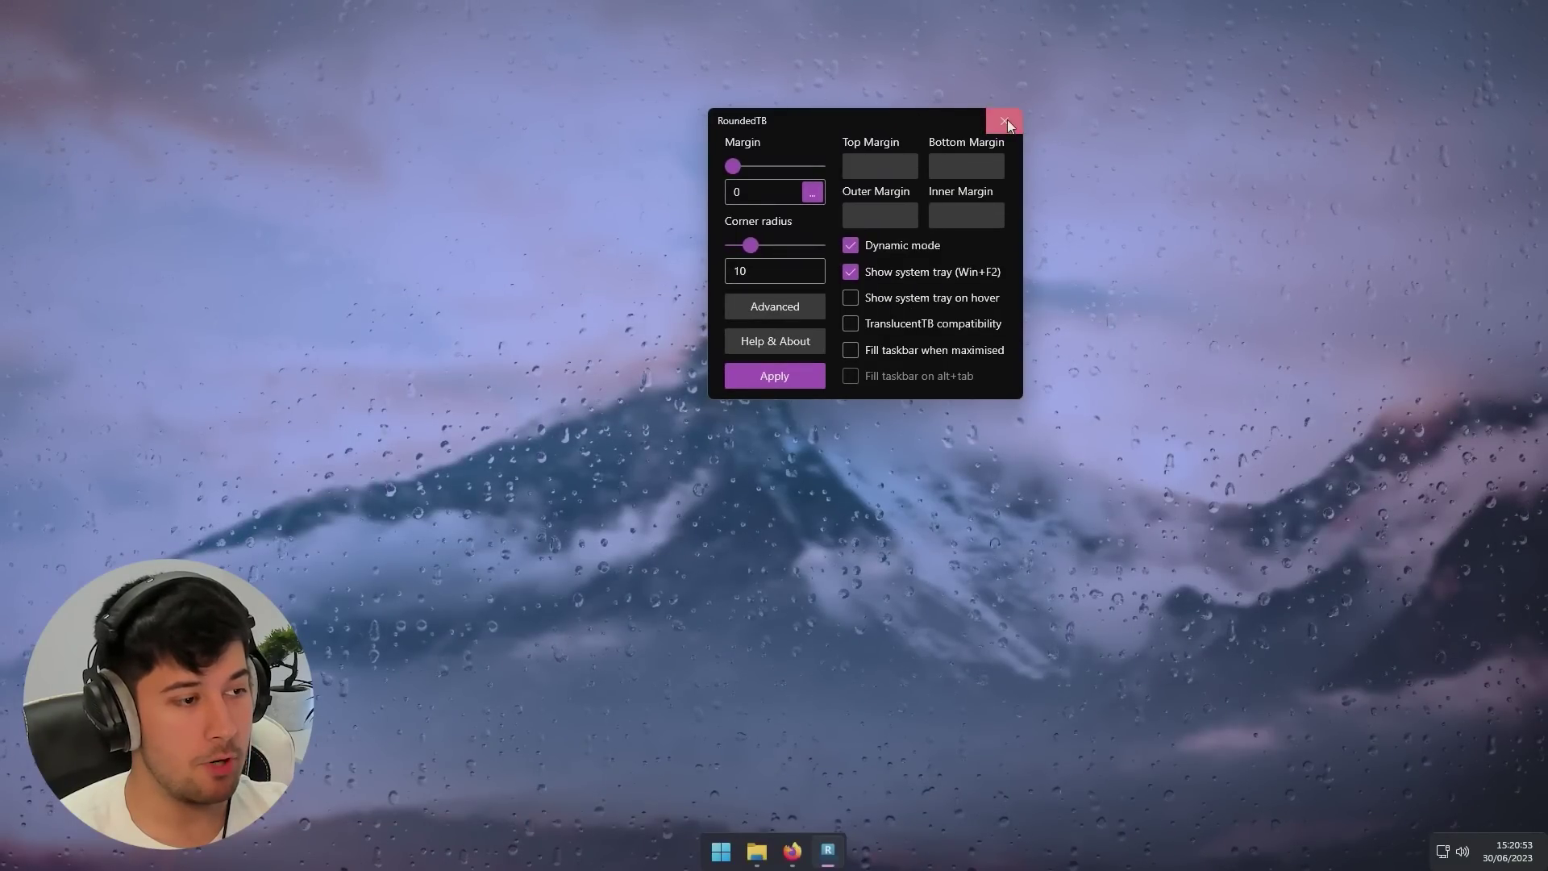
left_click(1005, 121)
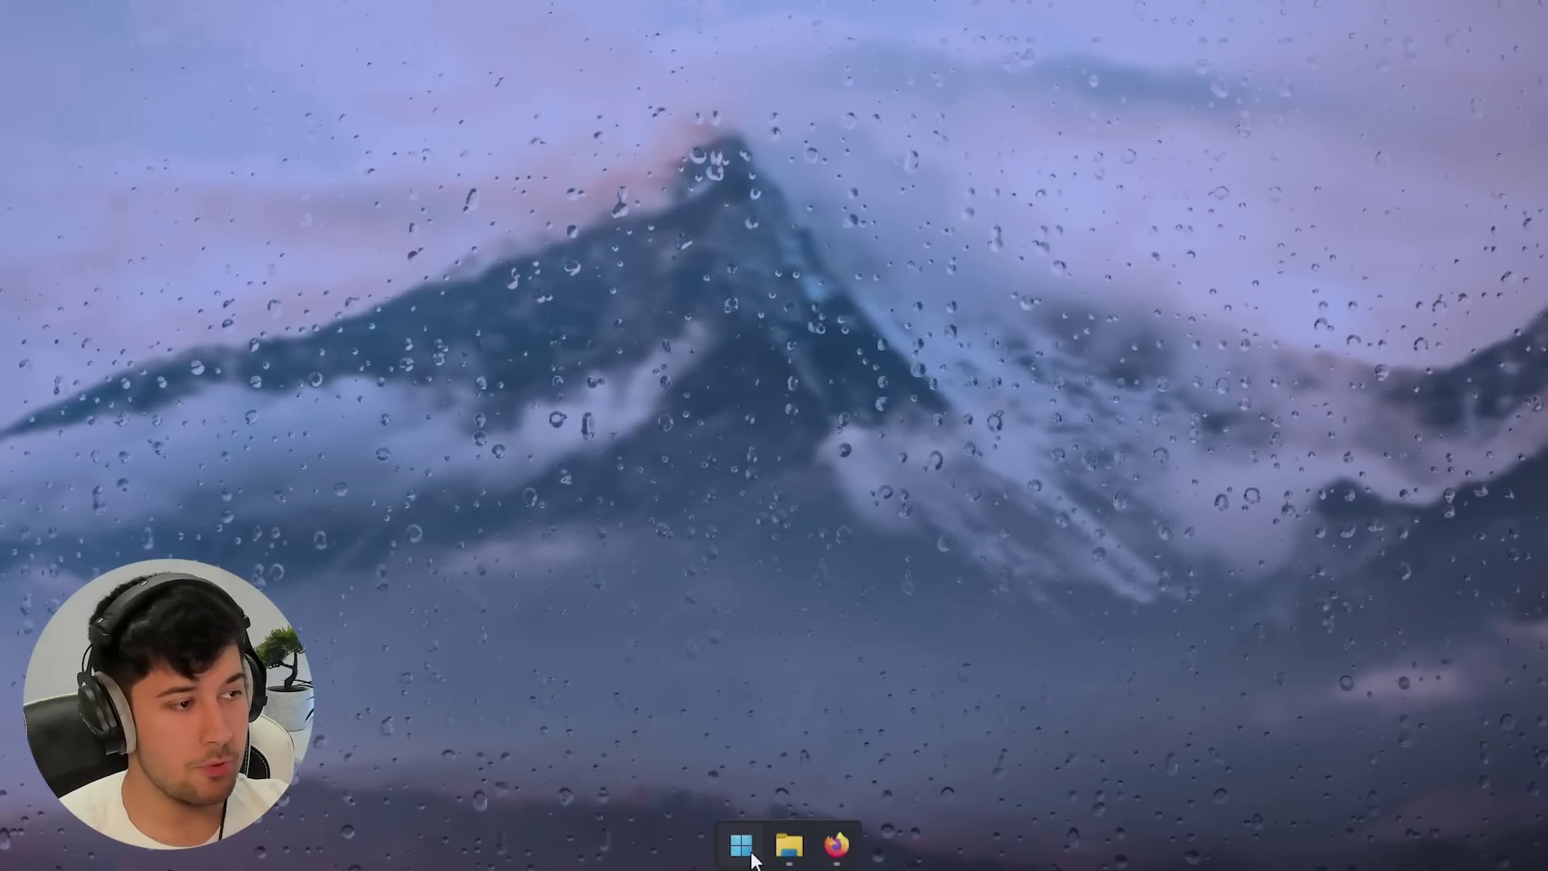
key("super")
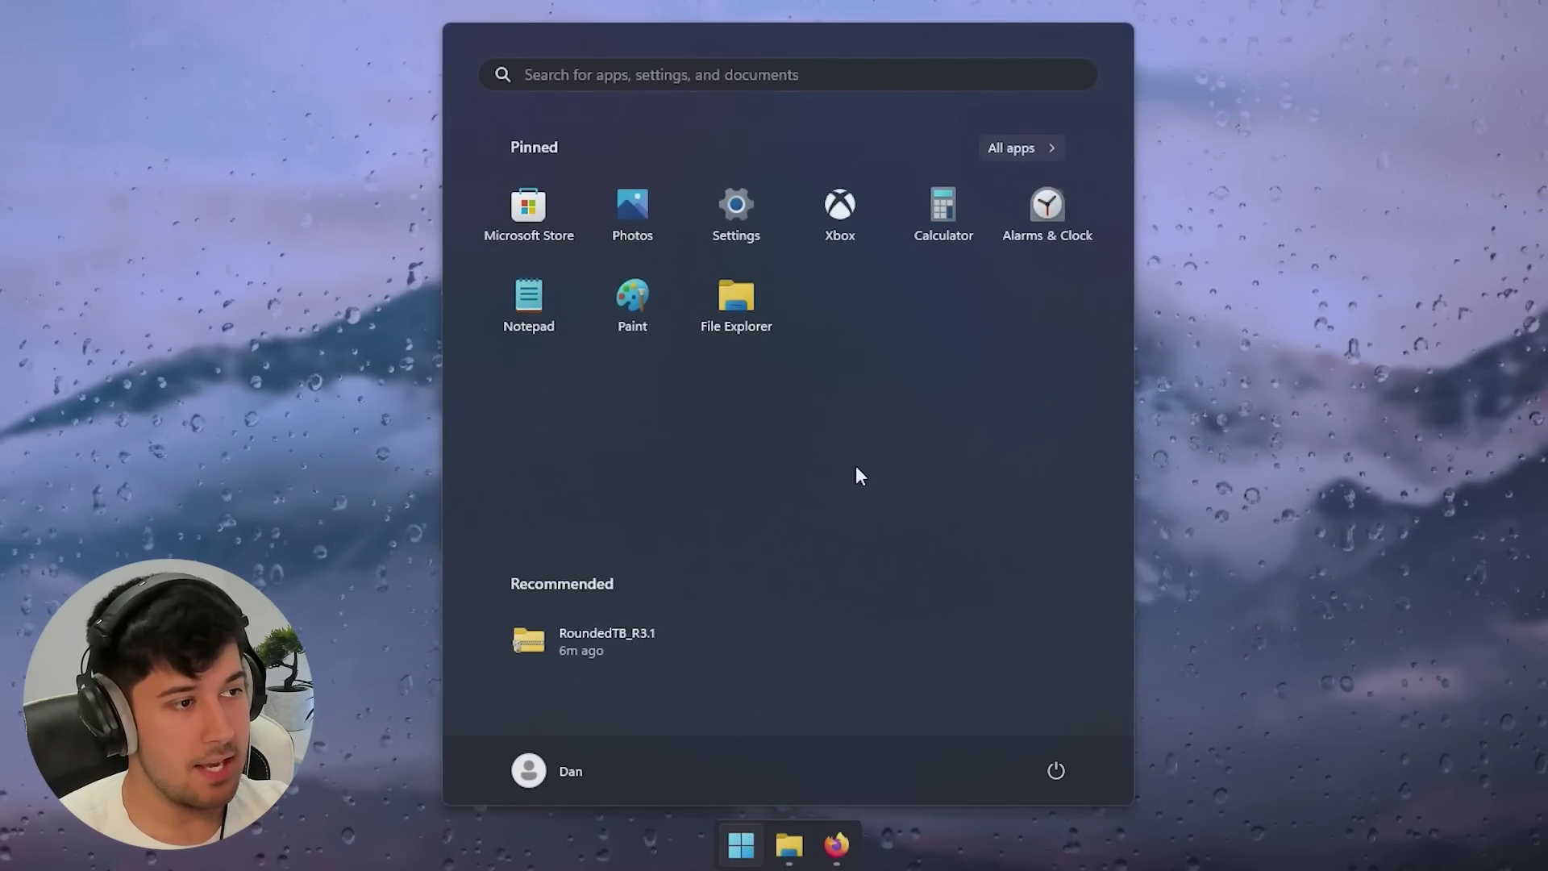
left_click(945, 205)
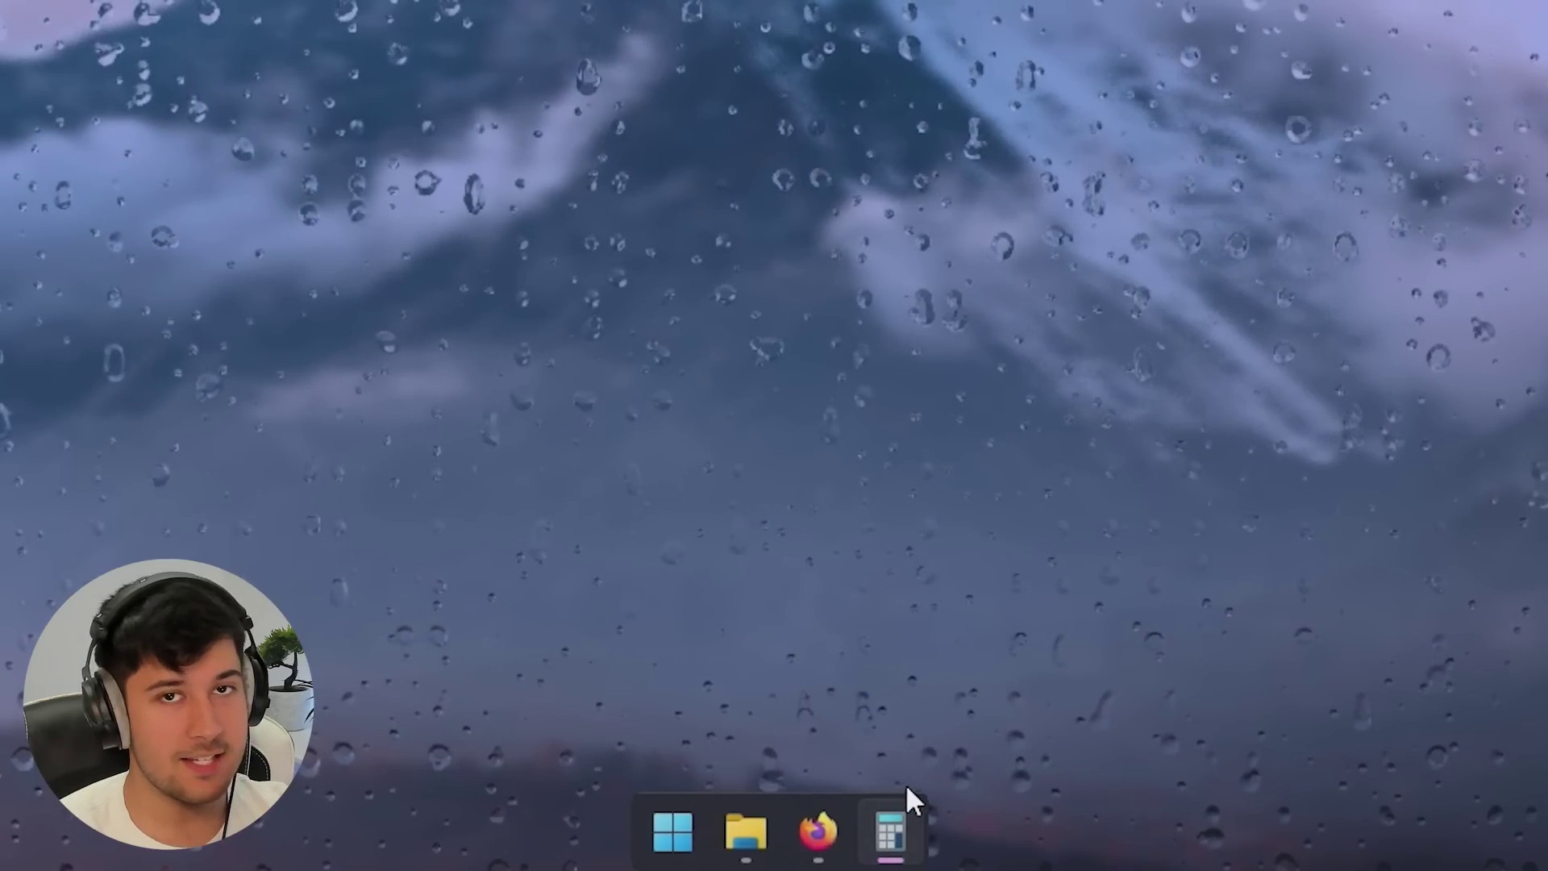
key("alt+F4")
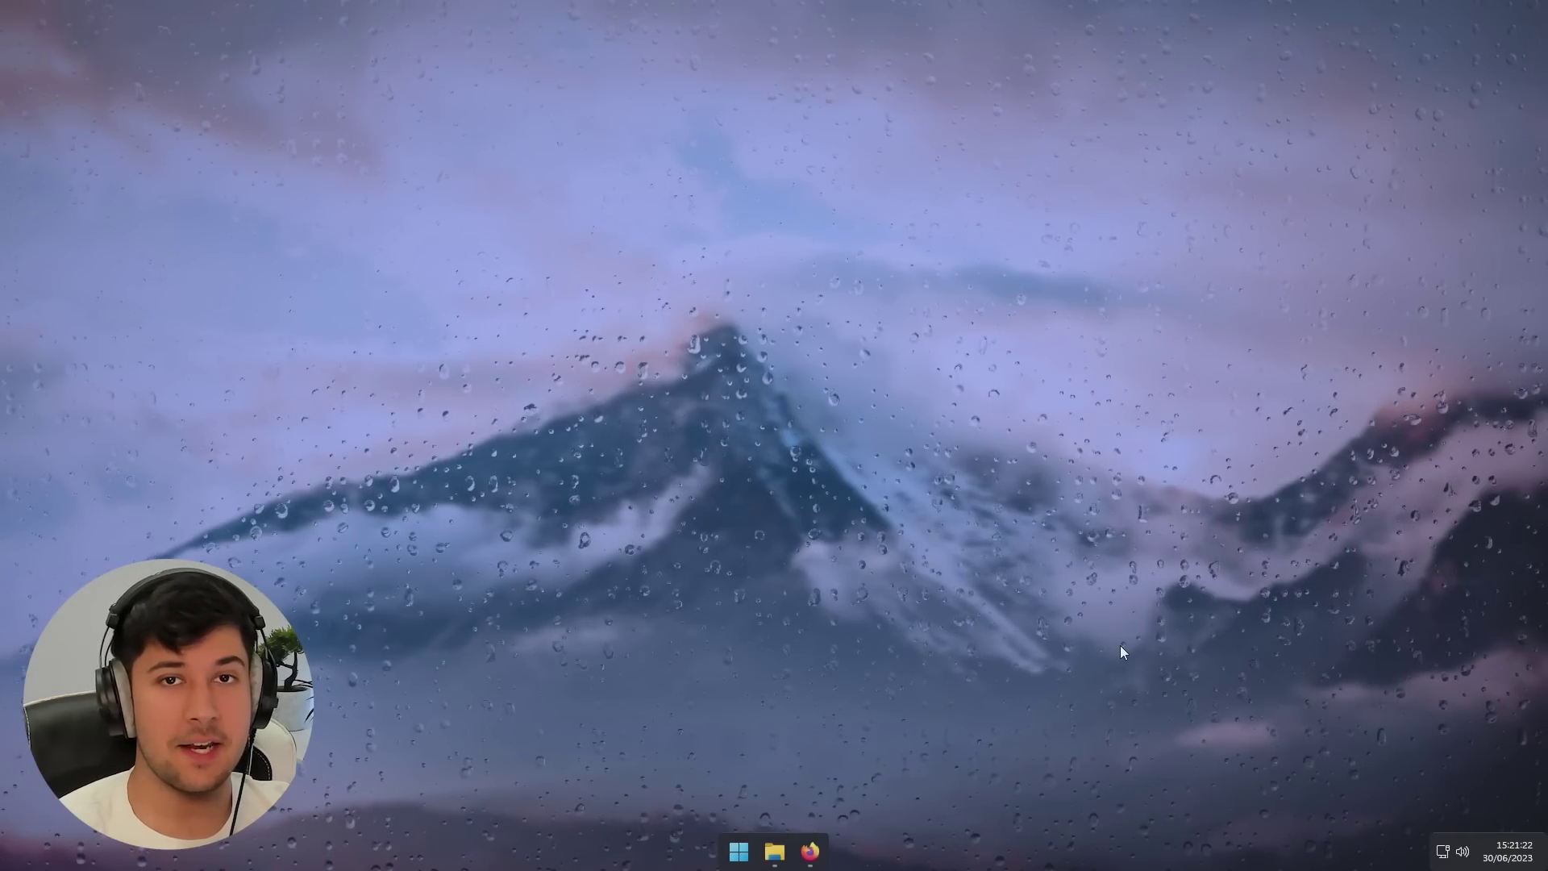
- Launch Calculator again from Start, then bring back the RoundedTB settings window
left_click(738, 851)
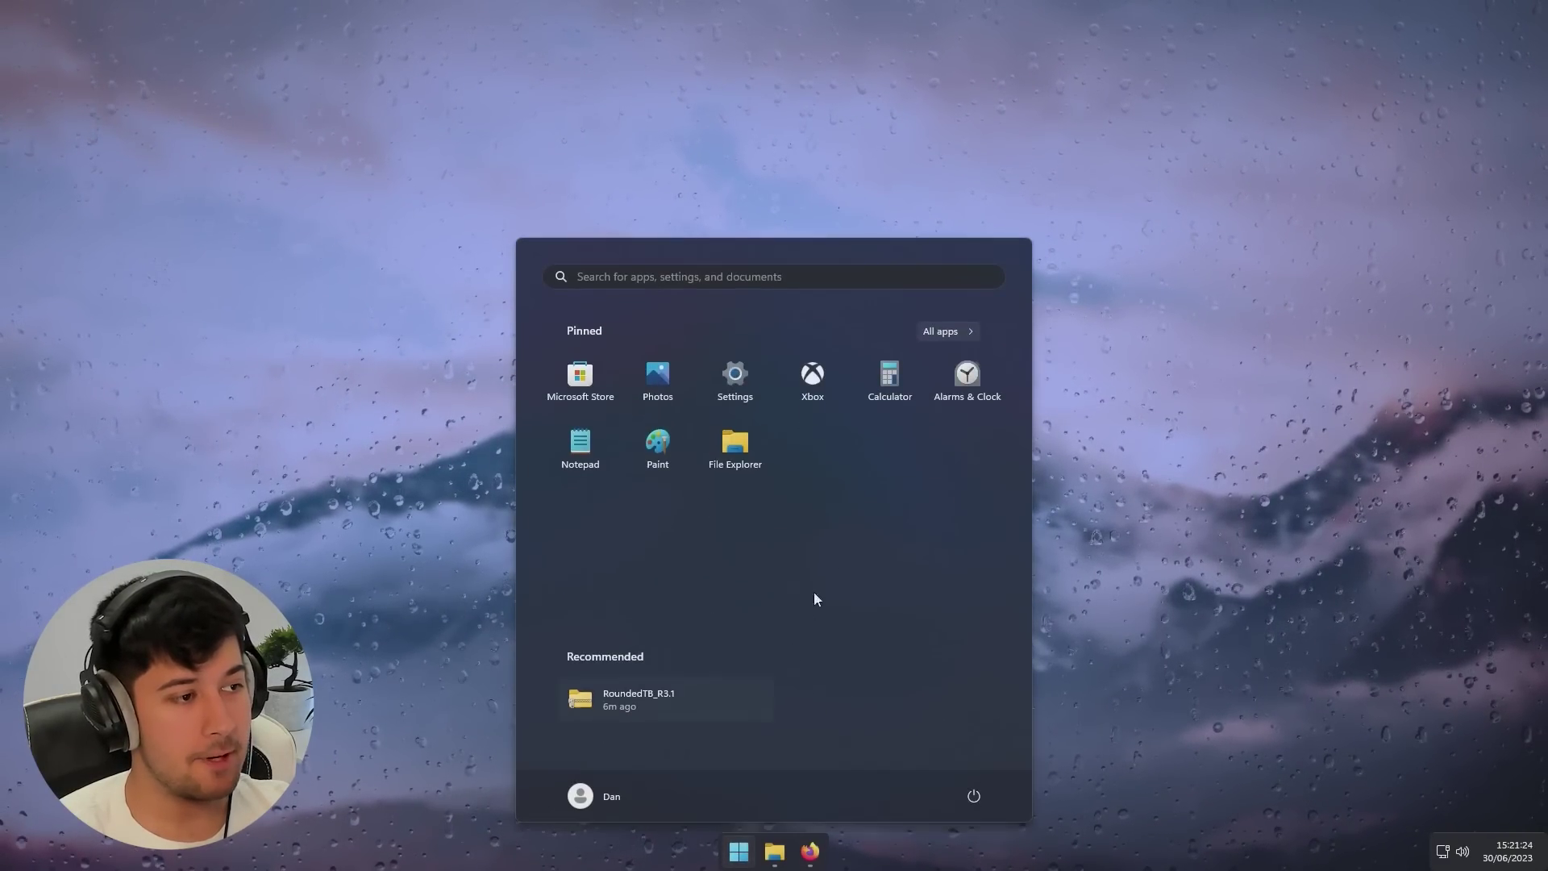
left_click(901, 390)
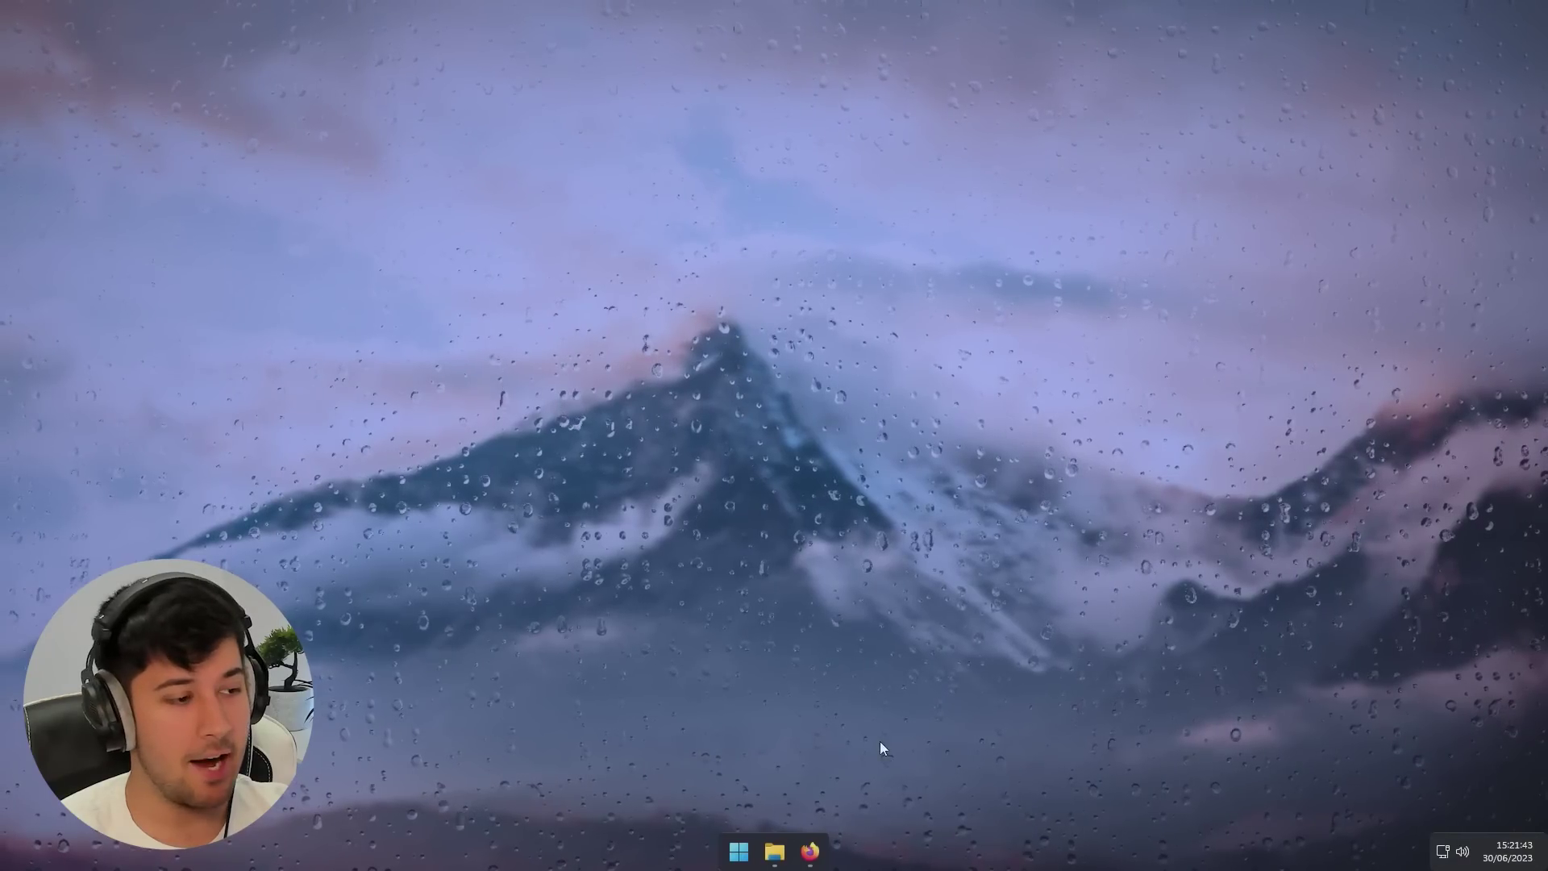
left_click(745, 861)
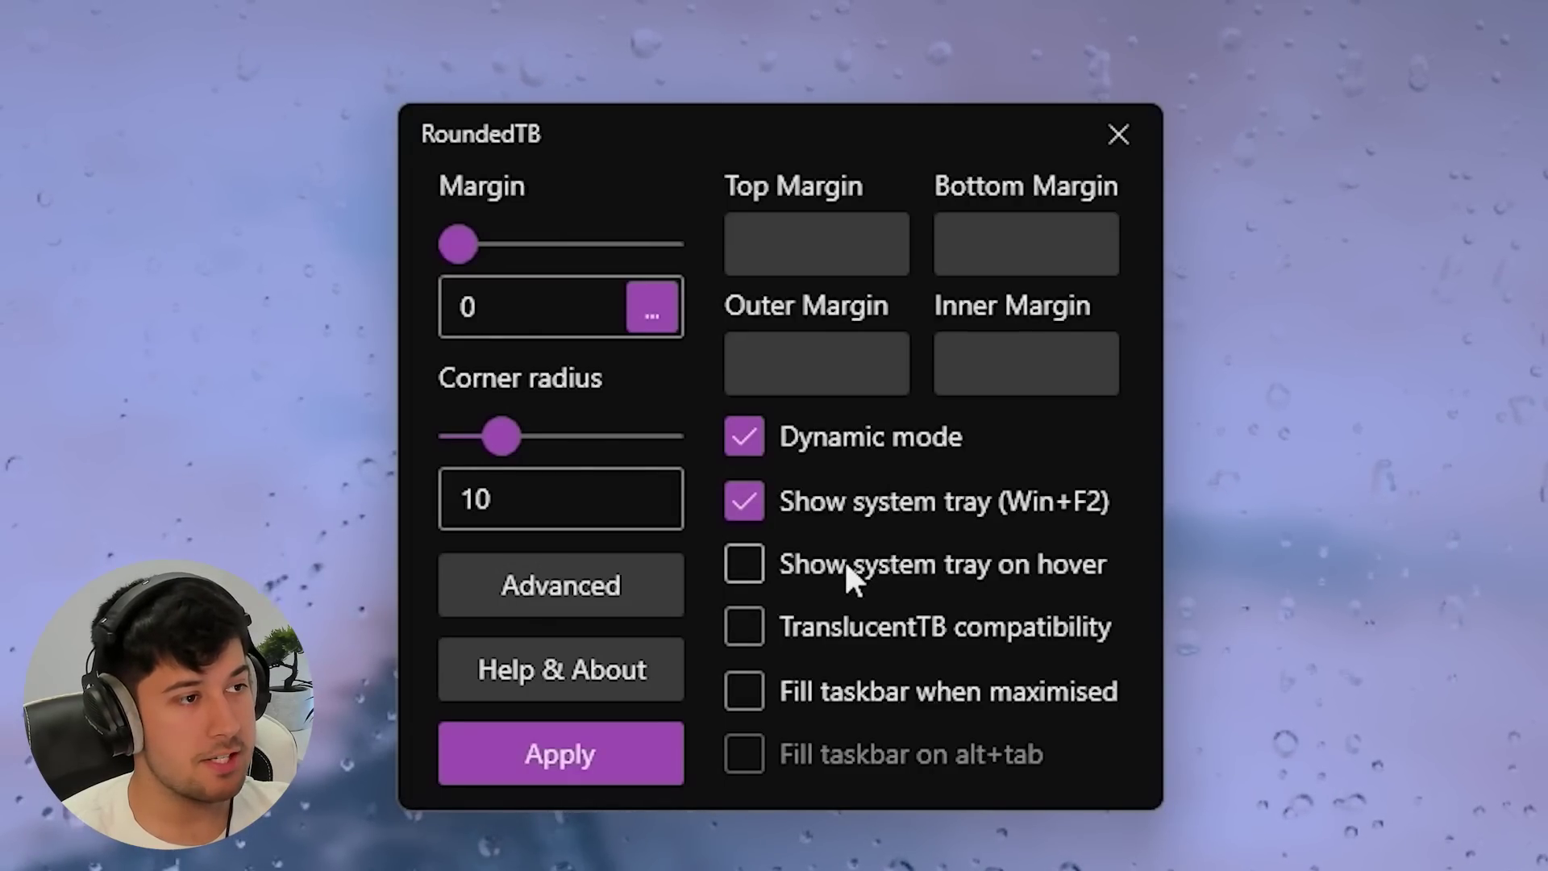
- Tick 'Show system tray on hover' in RoundedTB and close its settings window
left_click(835, 565)
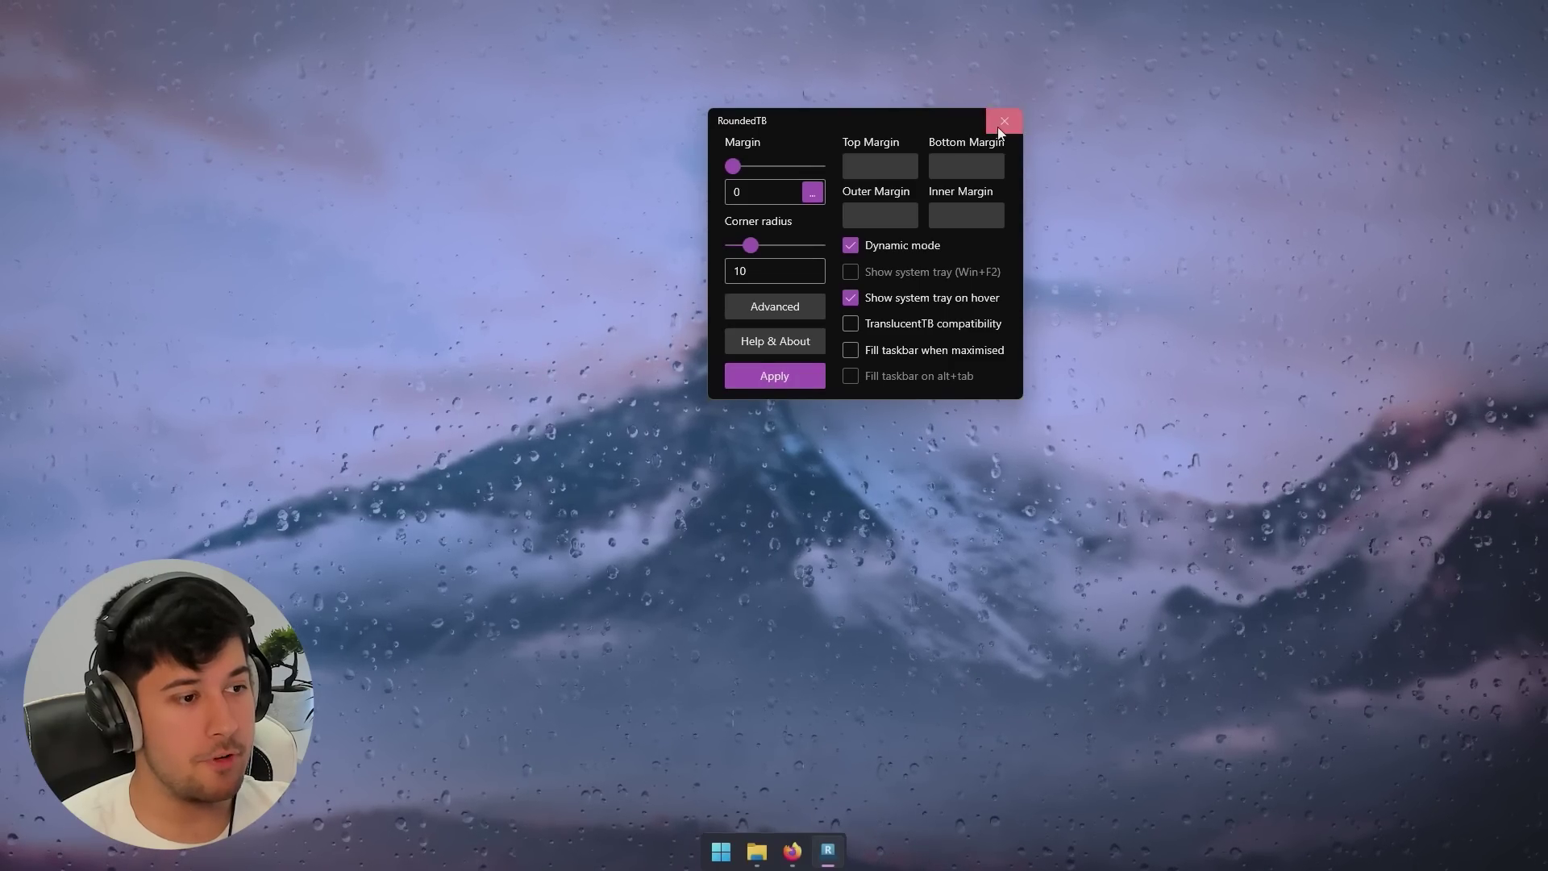
left_click(1000, 129)
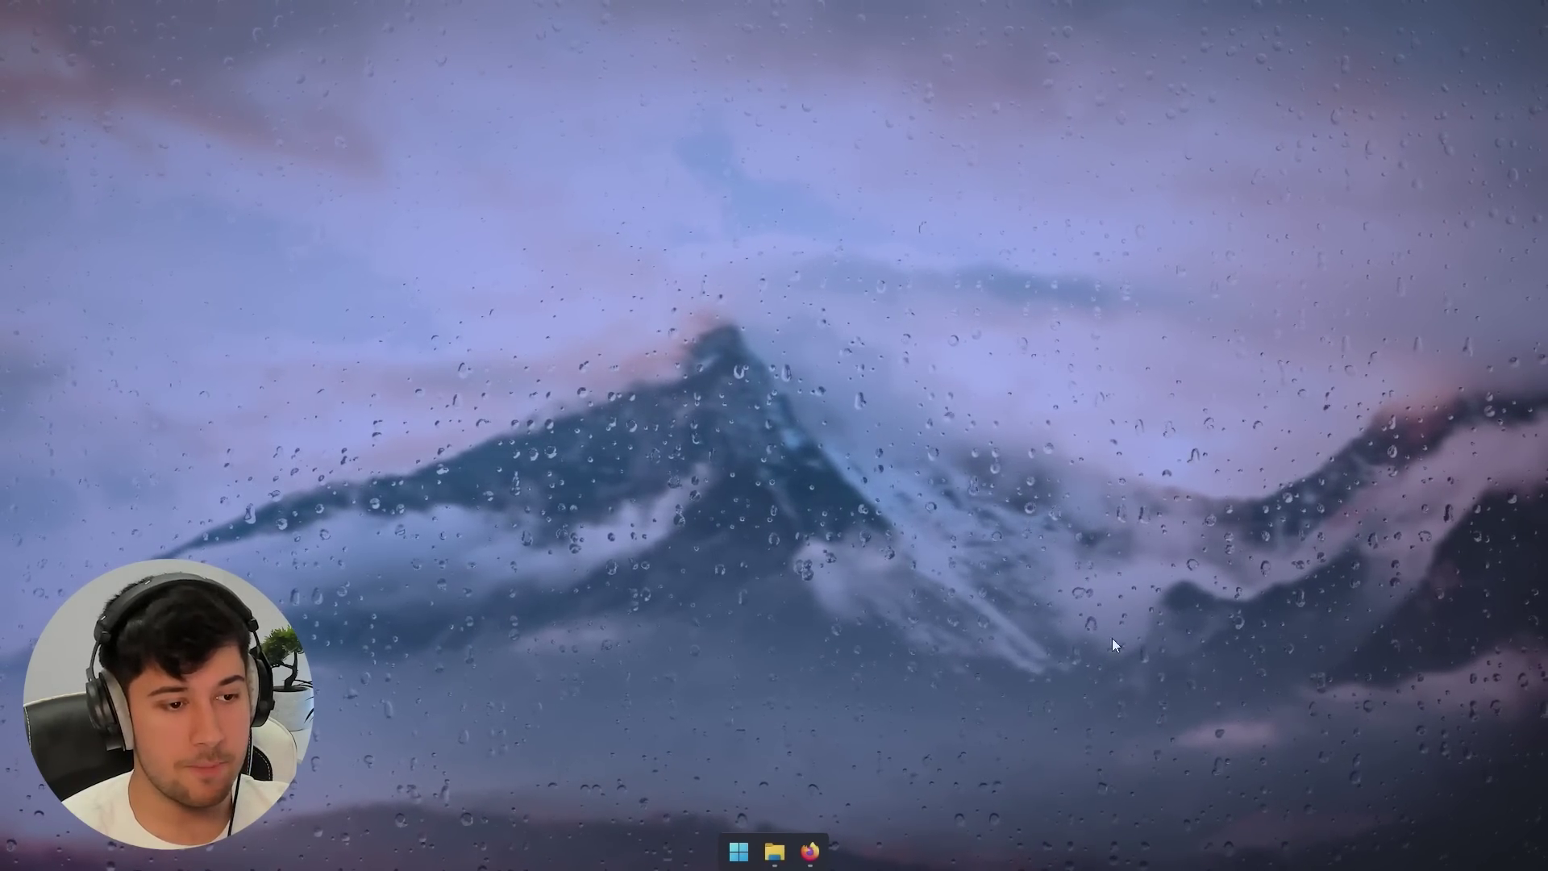
mouse_move(1505, 869)
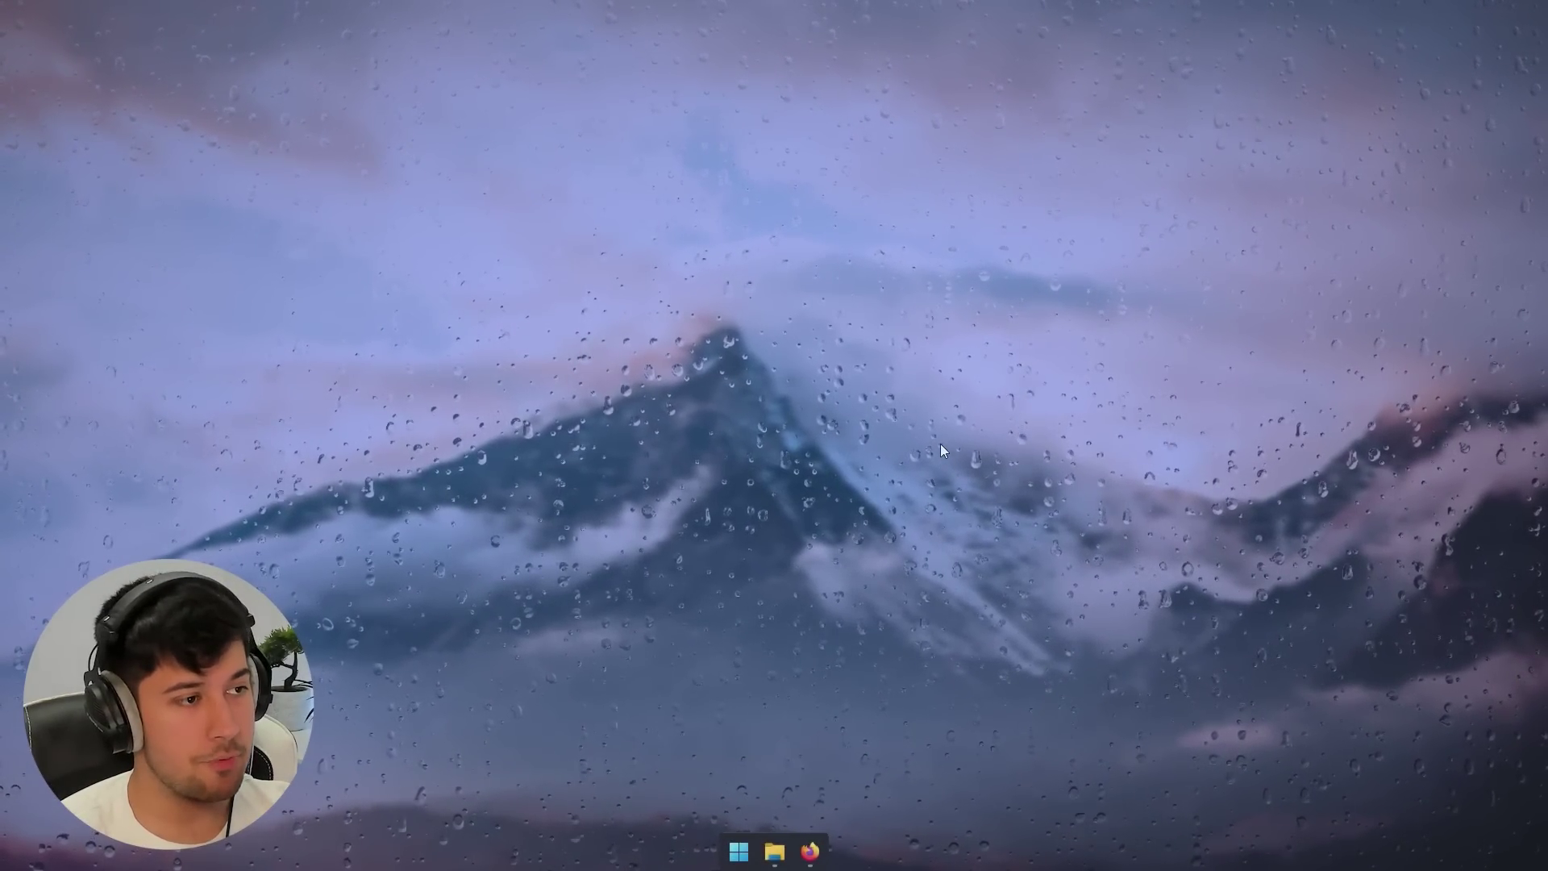
- Change the display scale to 125% in Display settings, then close Settings
right_click(754, 357)
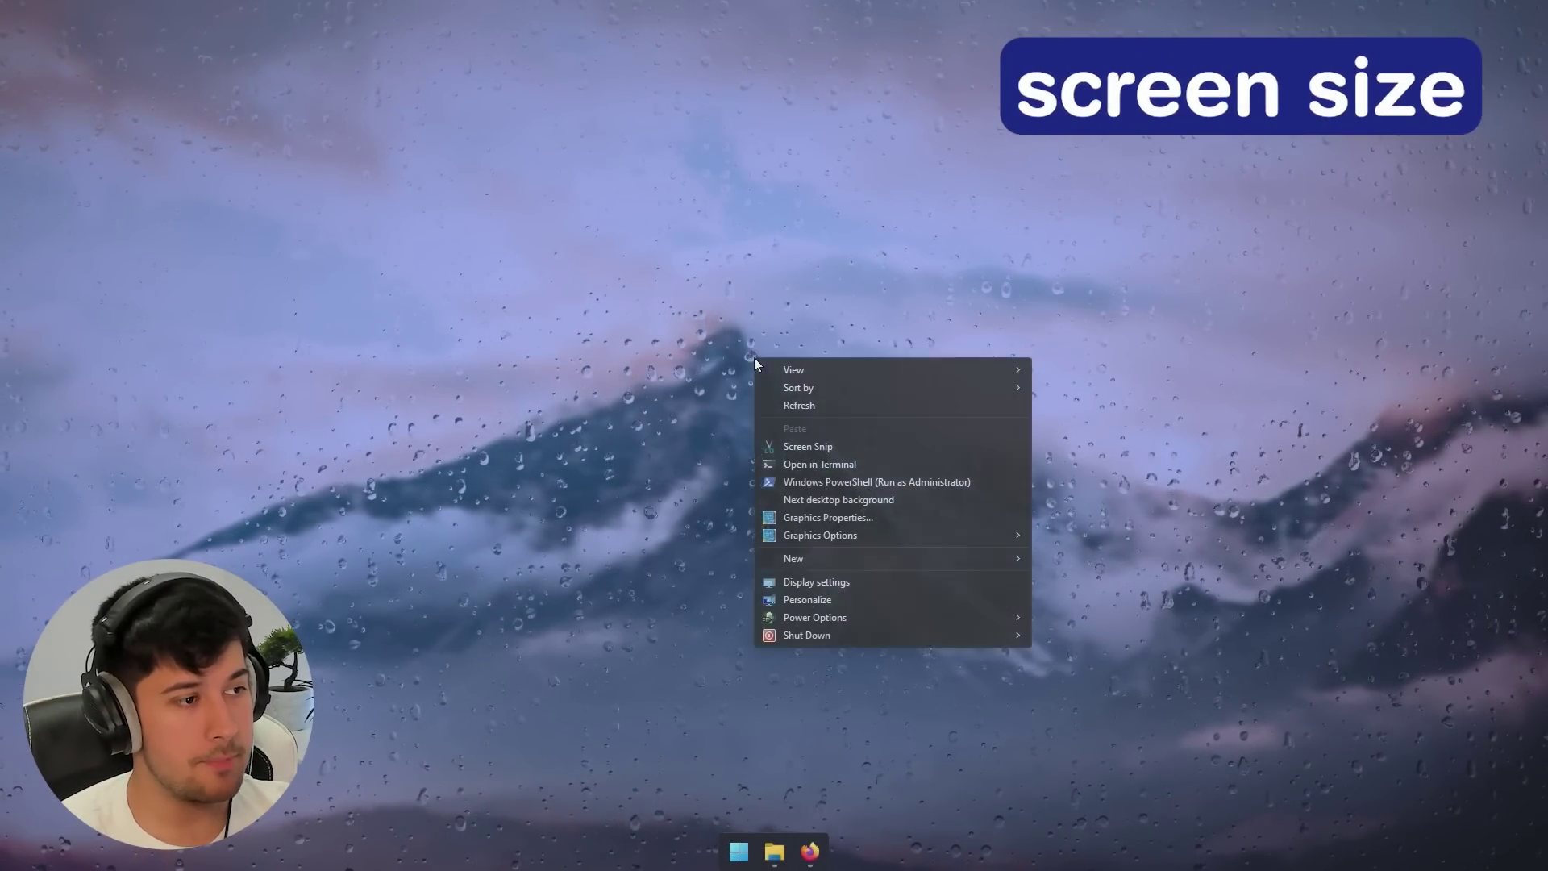
left_click(823, 584)
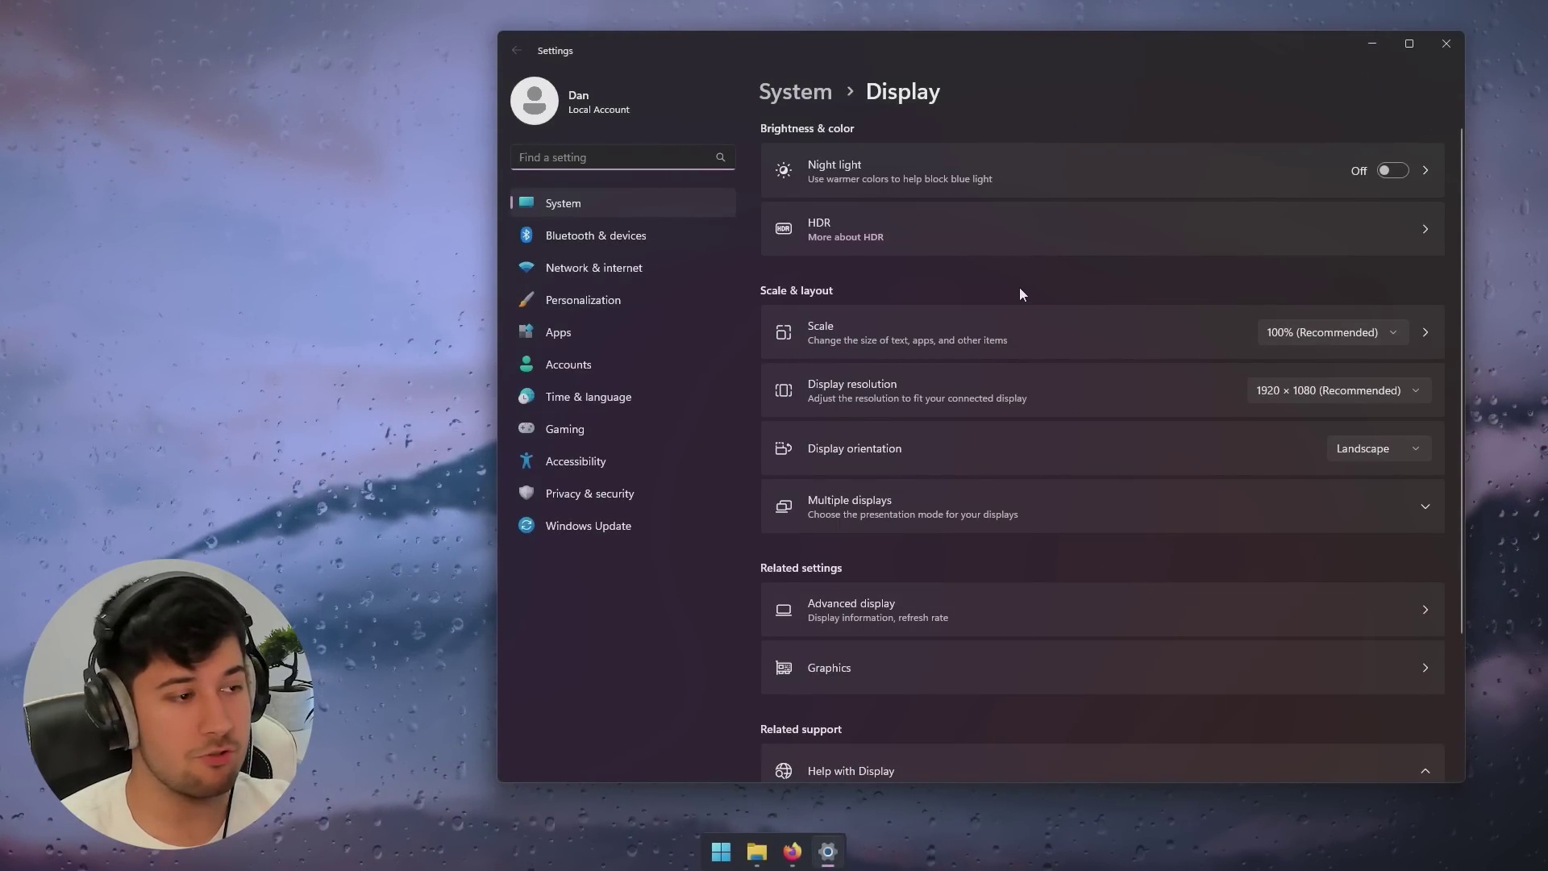
left_click(1314, 334)
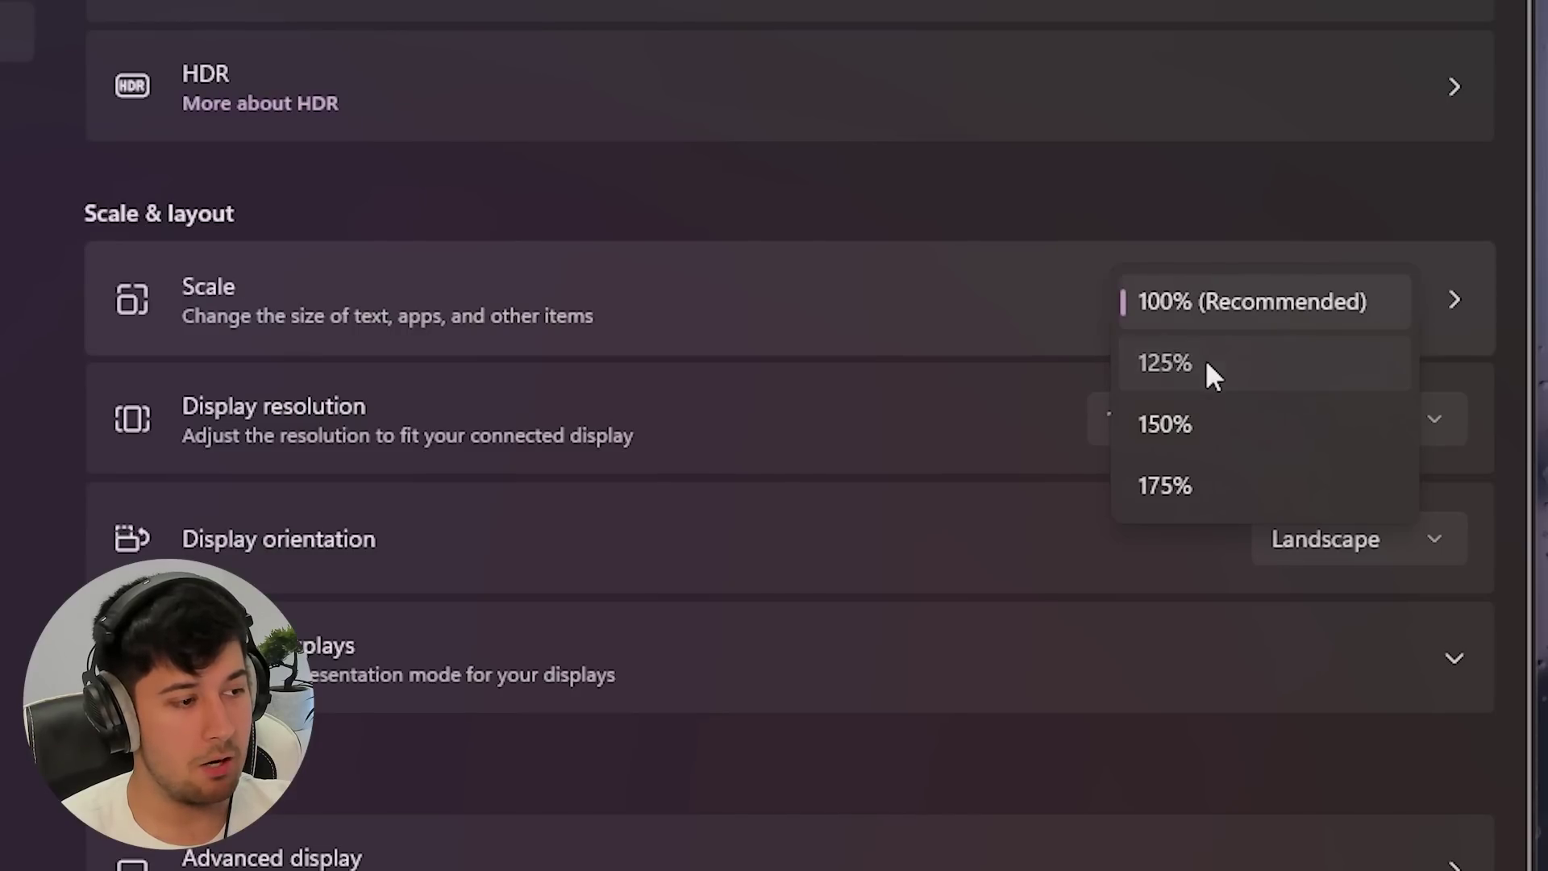
left_click(1206, 361)
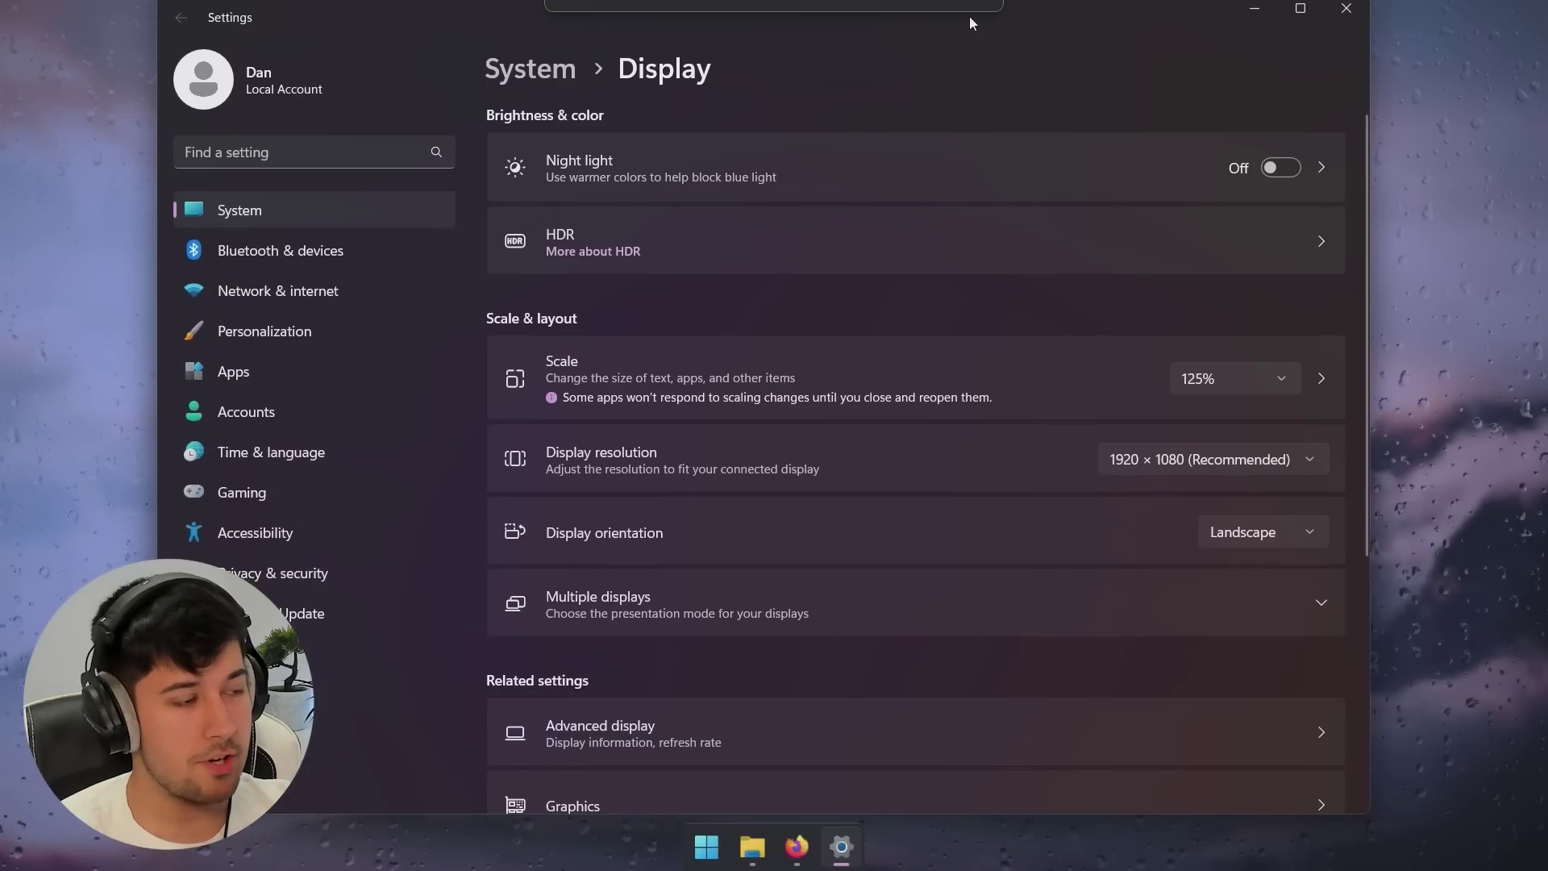
left_click_drag(969, 17, 1009, 45)
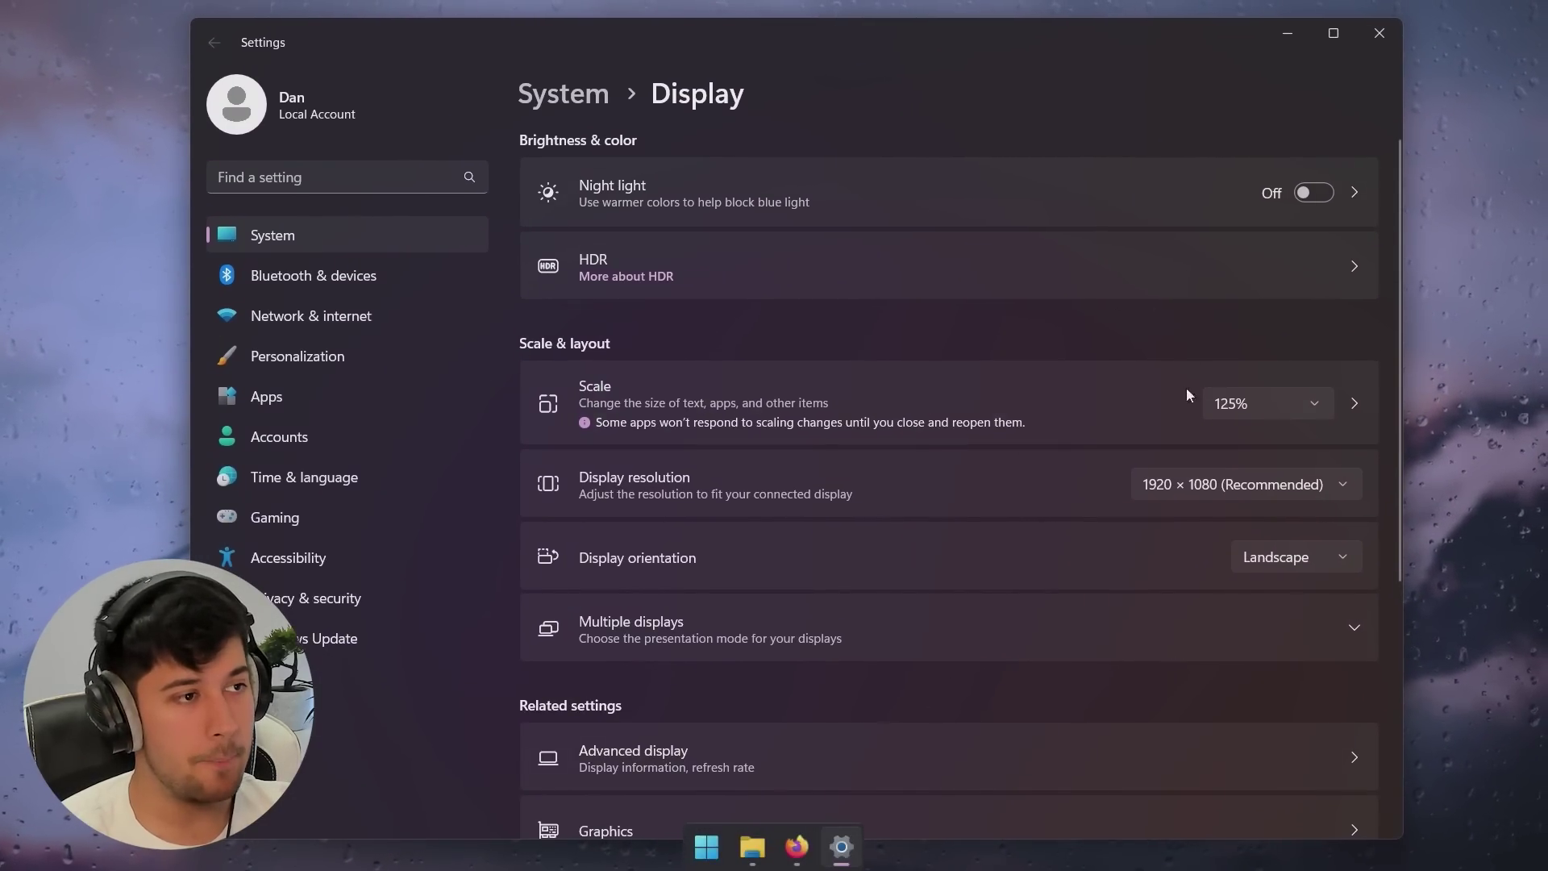
left_click(1379, 33)
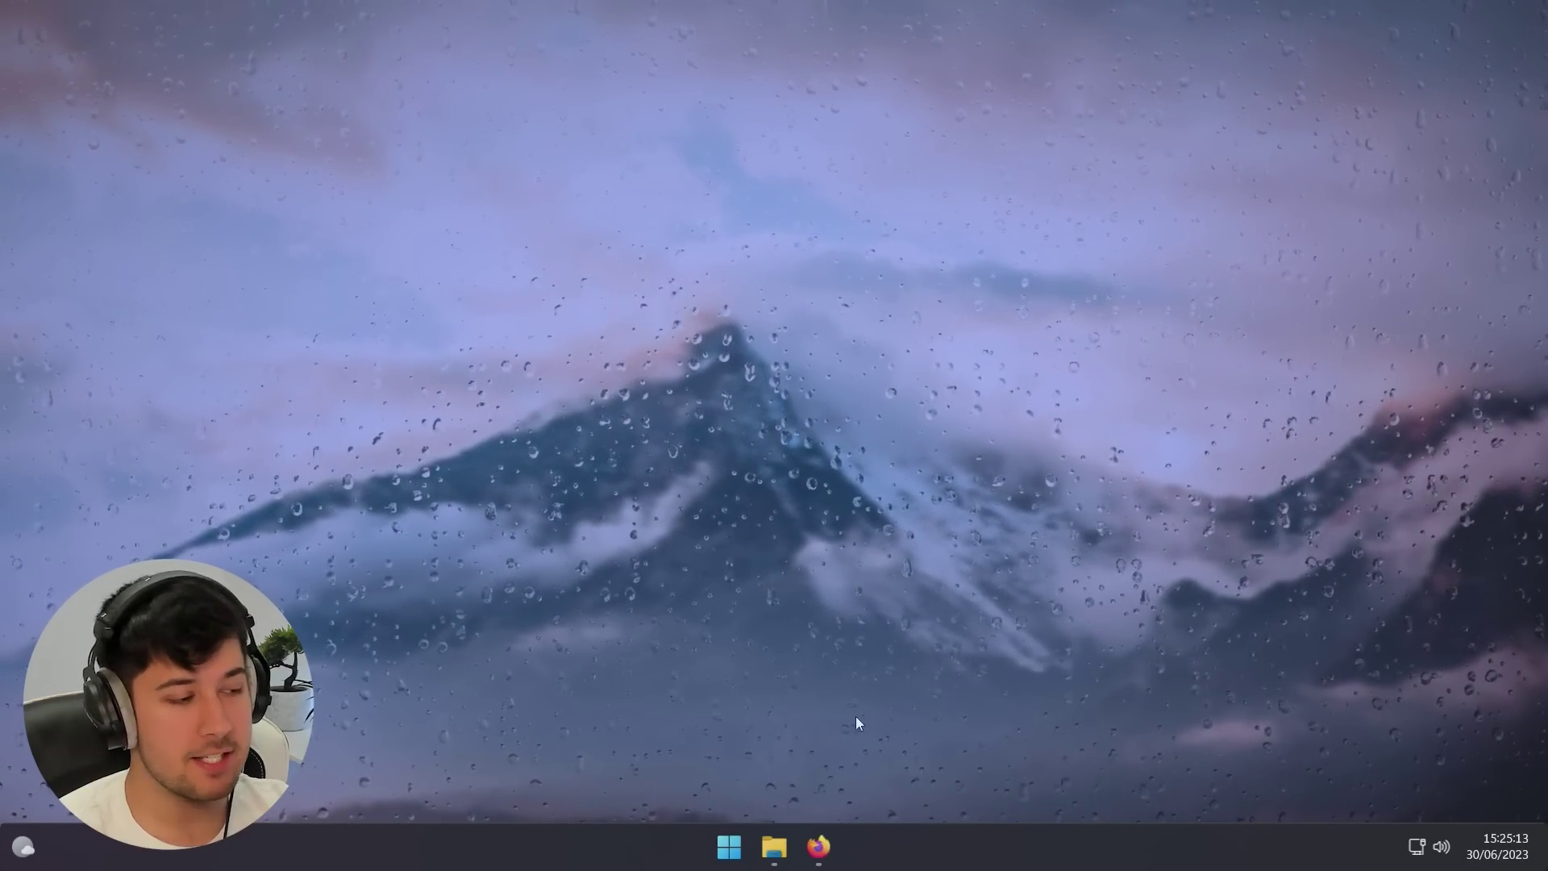
left_click(23, 846)
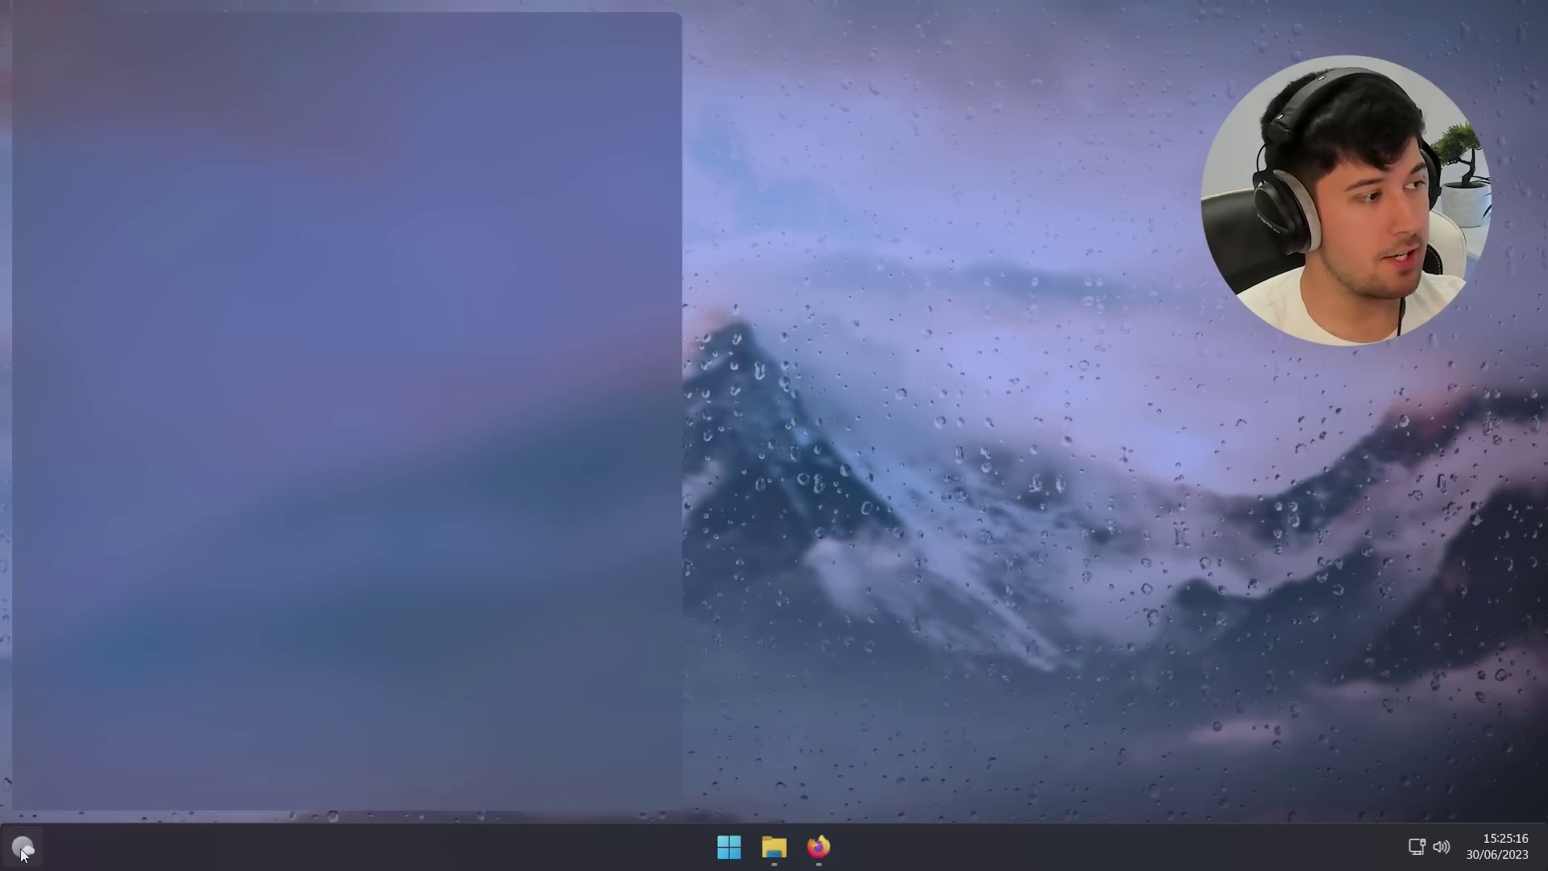
scroll(1332, 743, "down", 5)
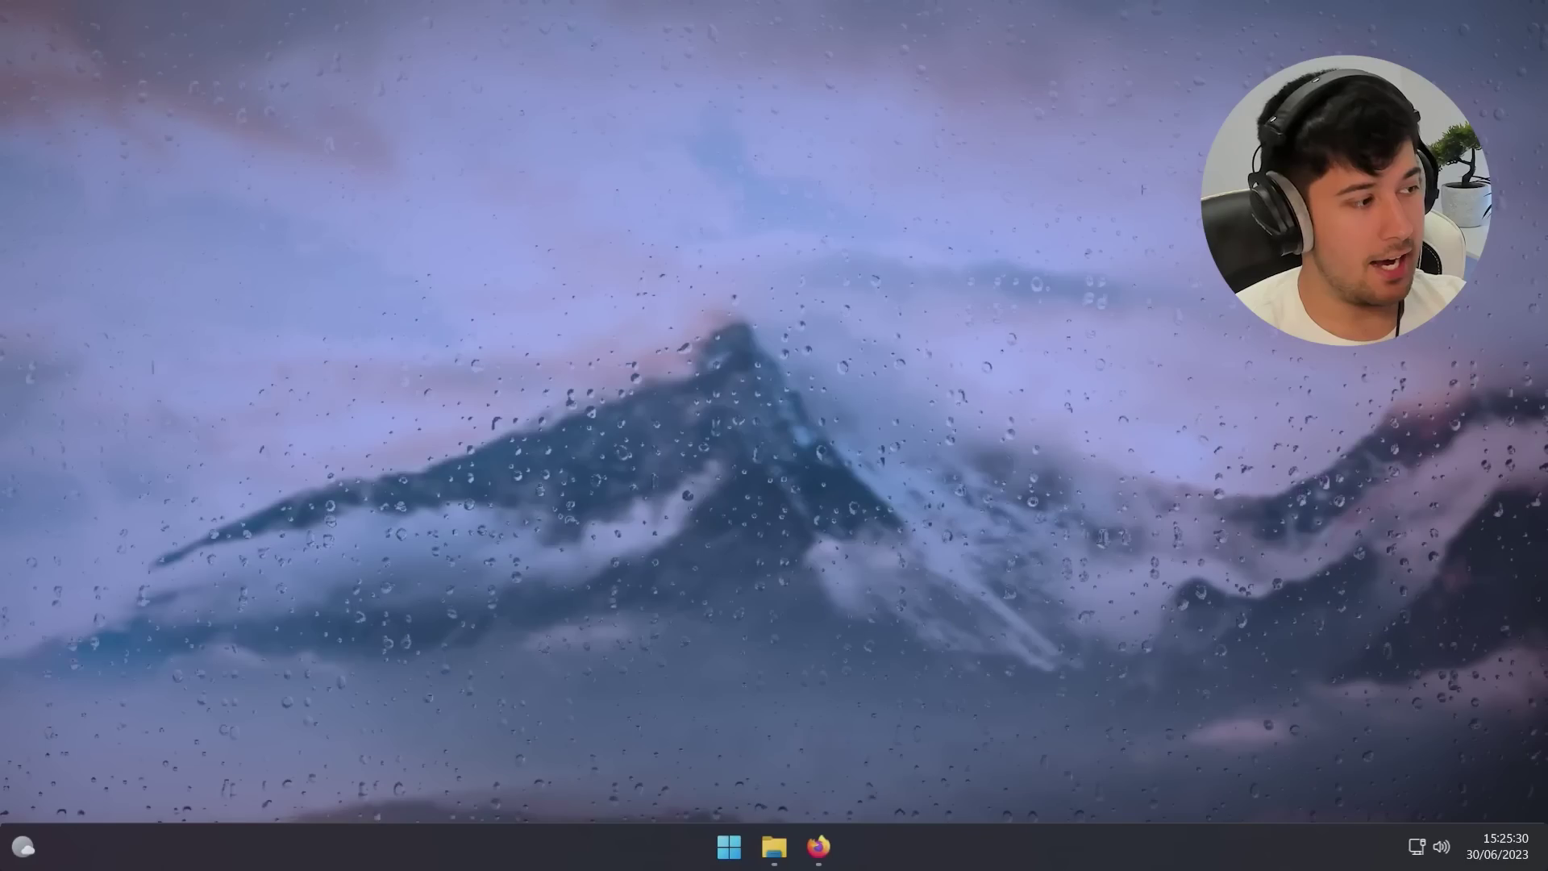
key("super+w")
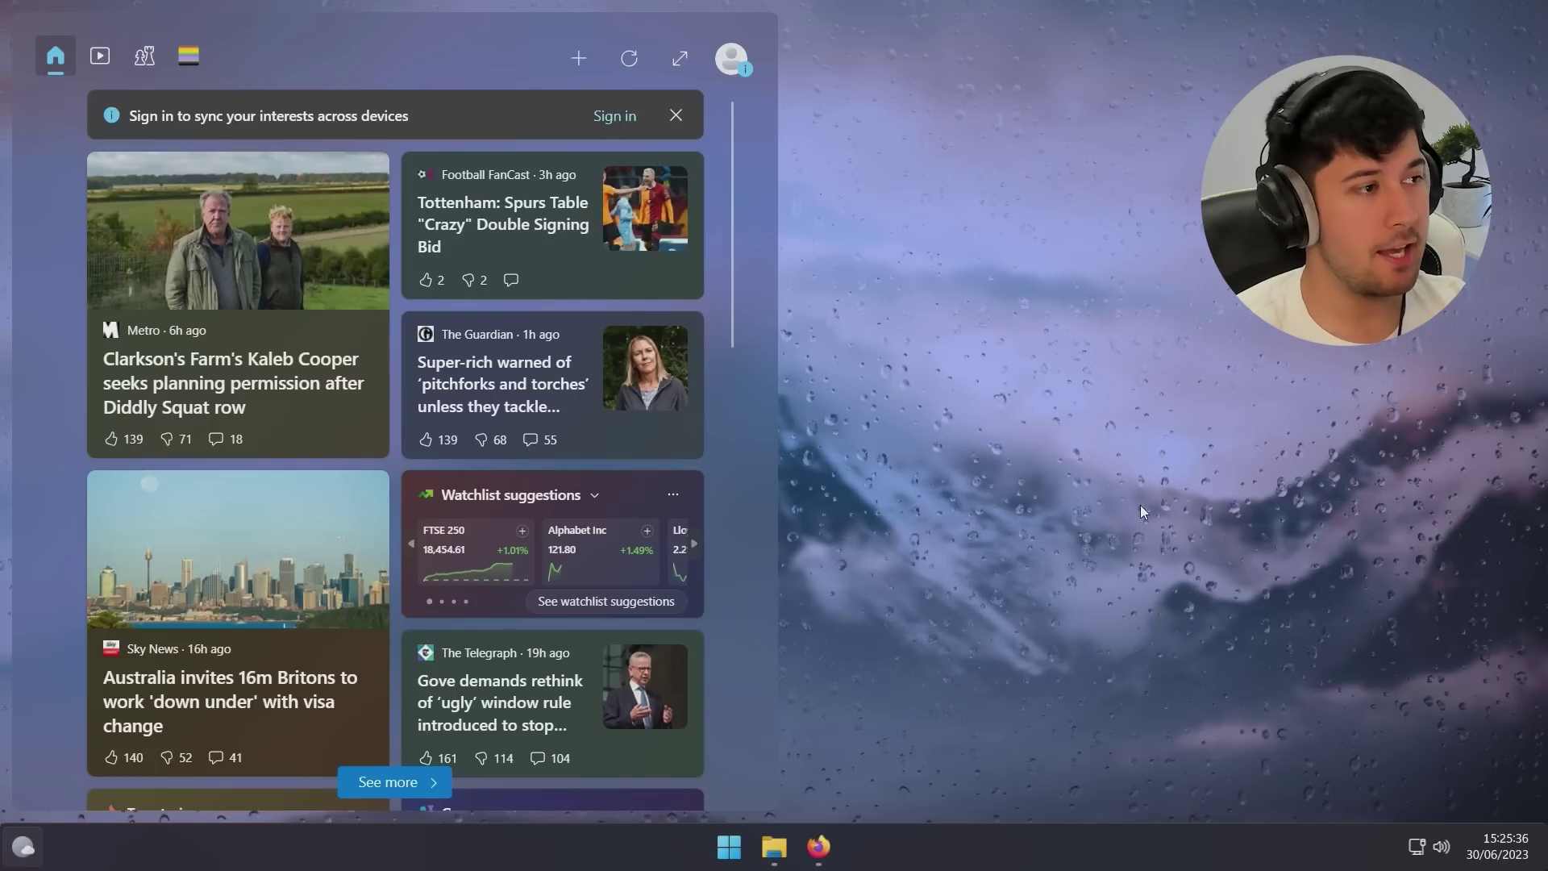
key("super+w")
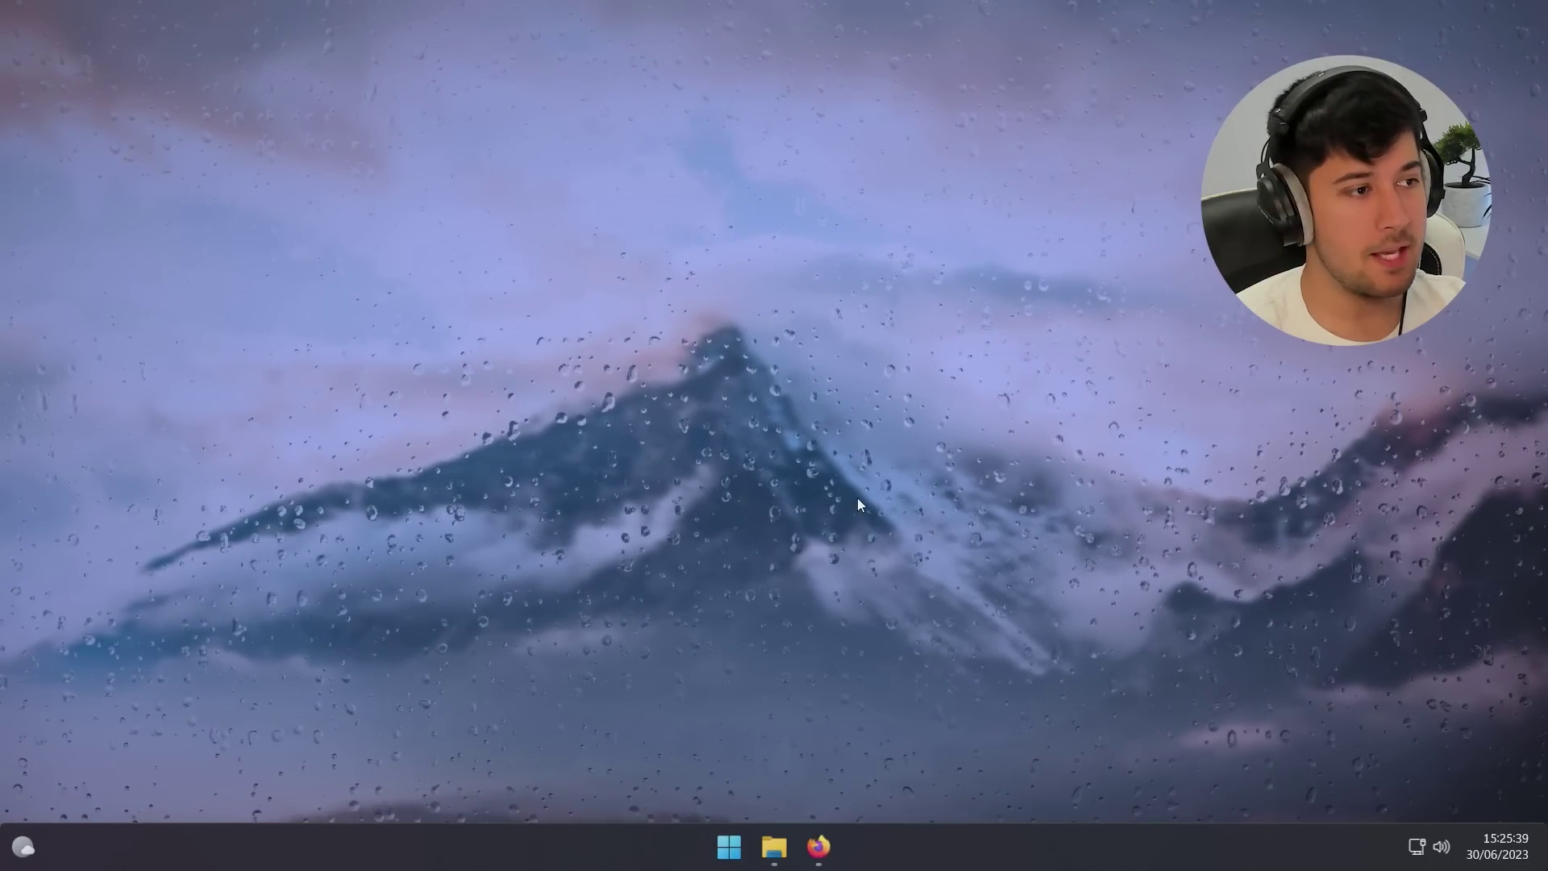
left_click(23, 846)
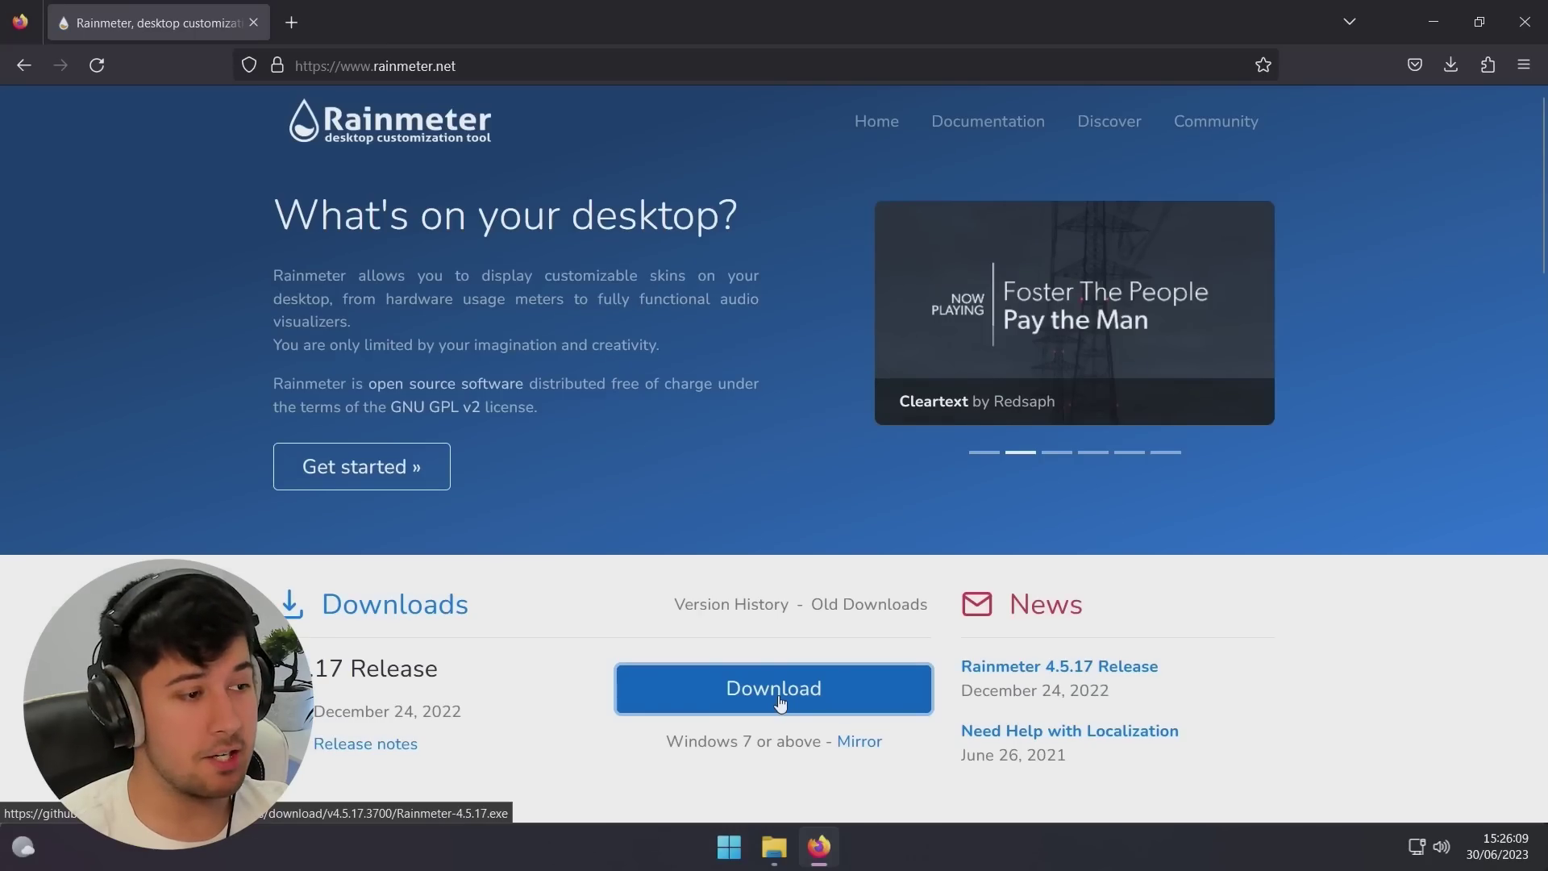
- Download the Rainmeter 4.5.17 installer from rainmeter.net and run it through installation, approving UAC
left_click(794, 684)
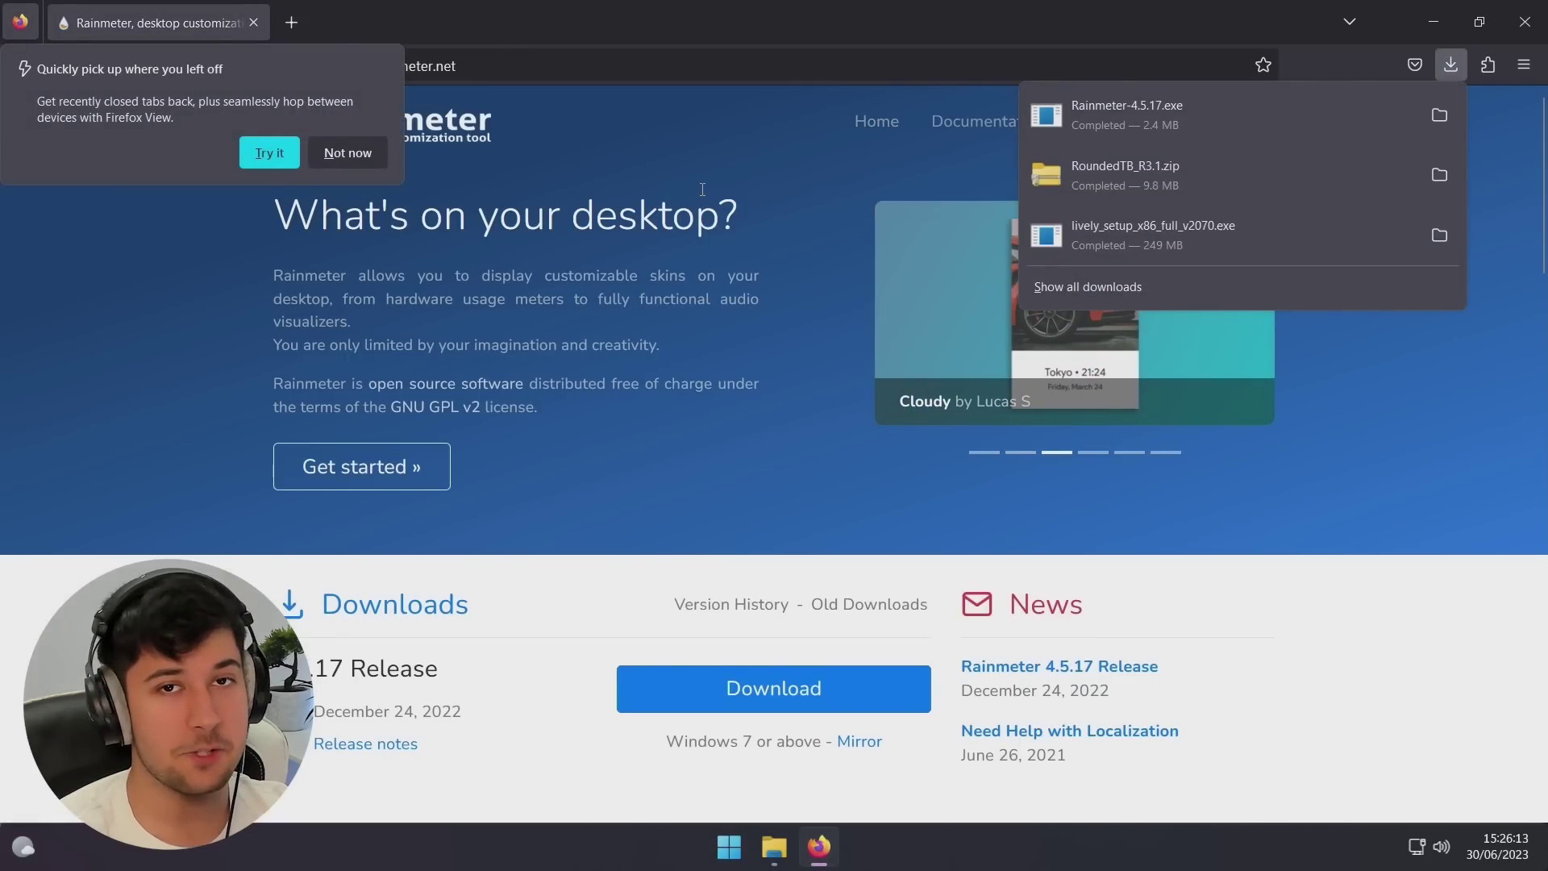
left_click(1158, 105)
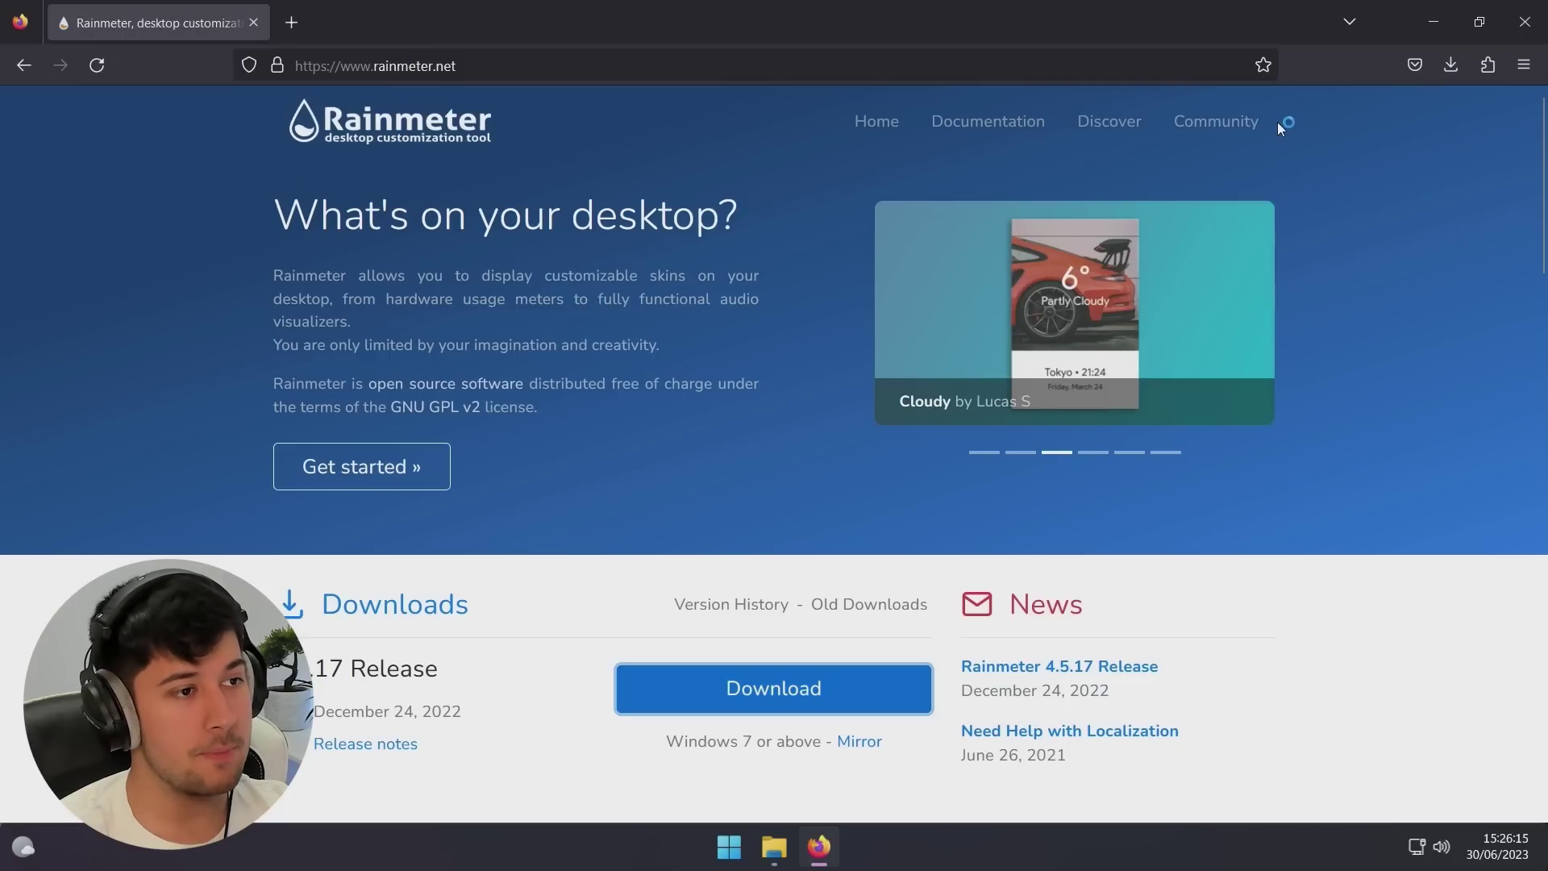
left_click(779, 466)
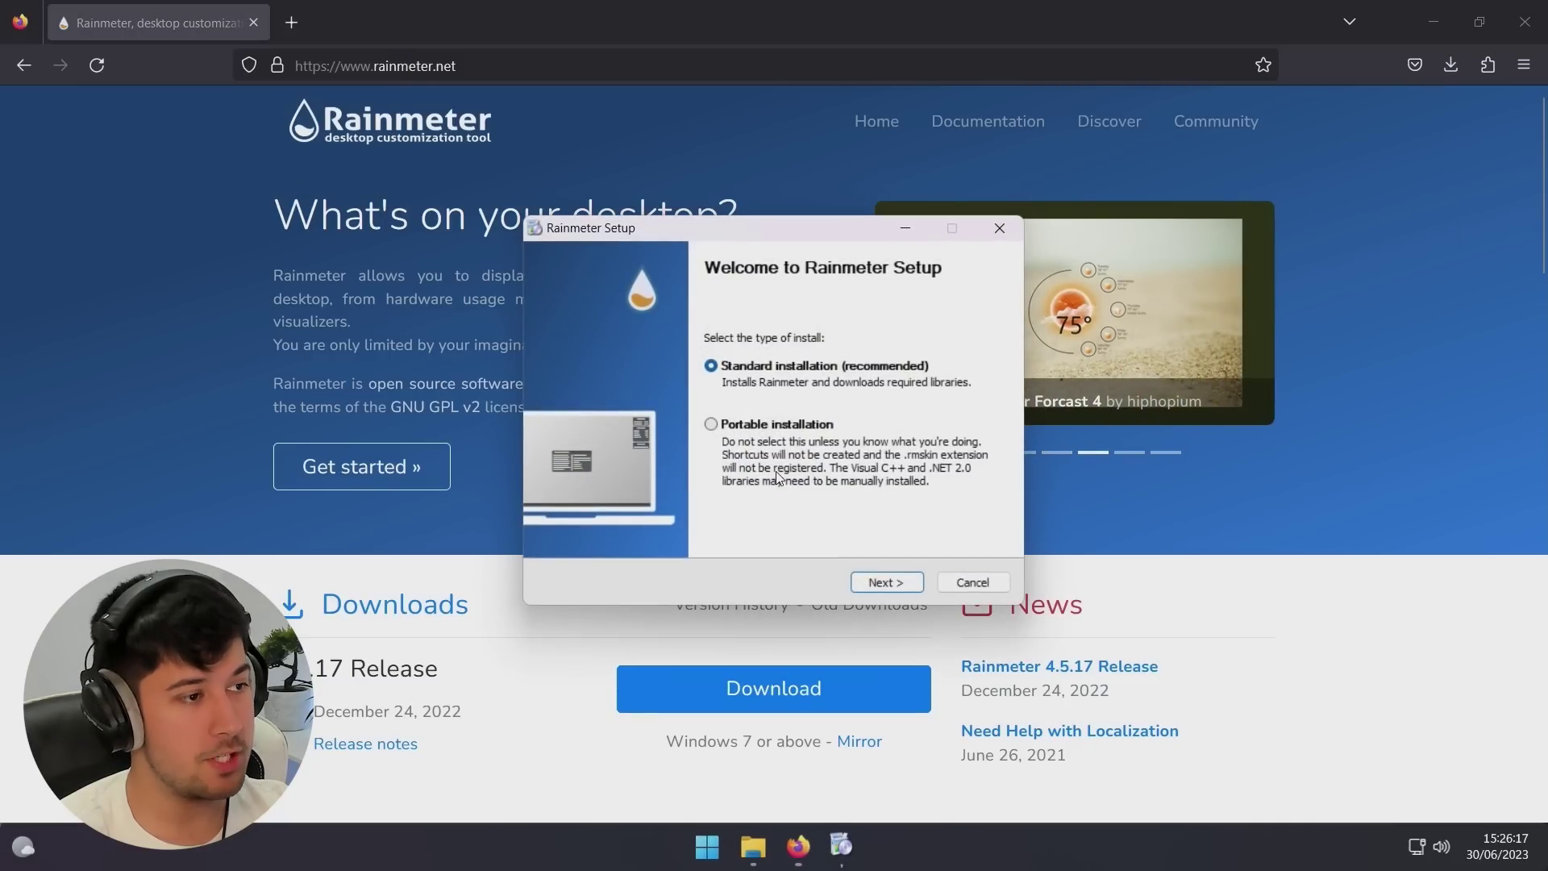
left_click(887, 582)
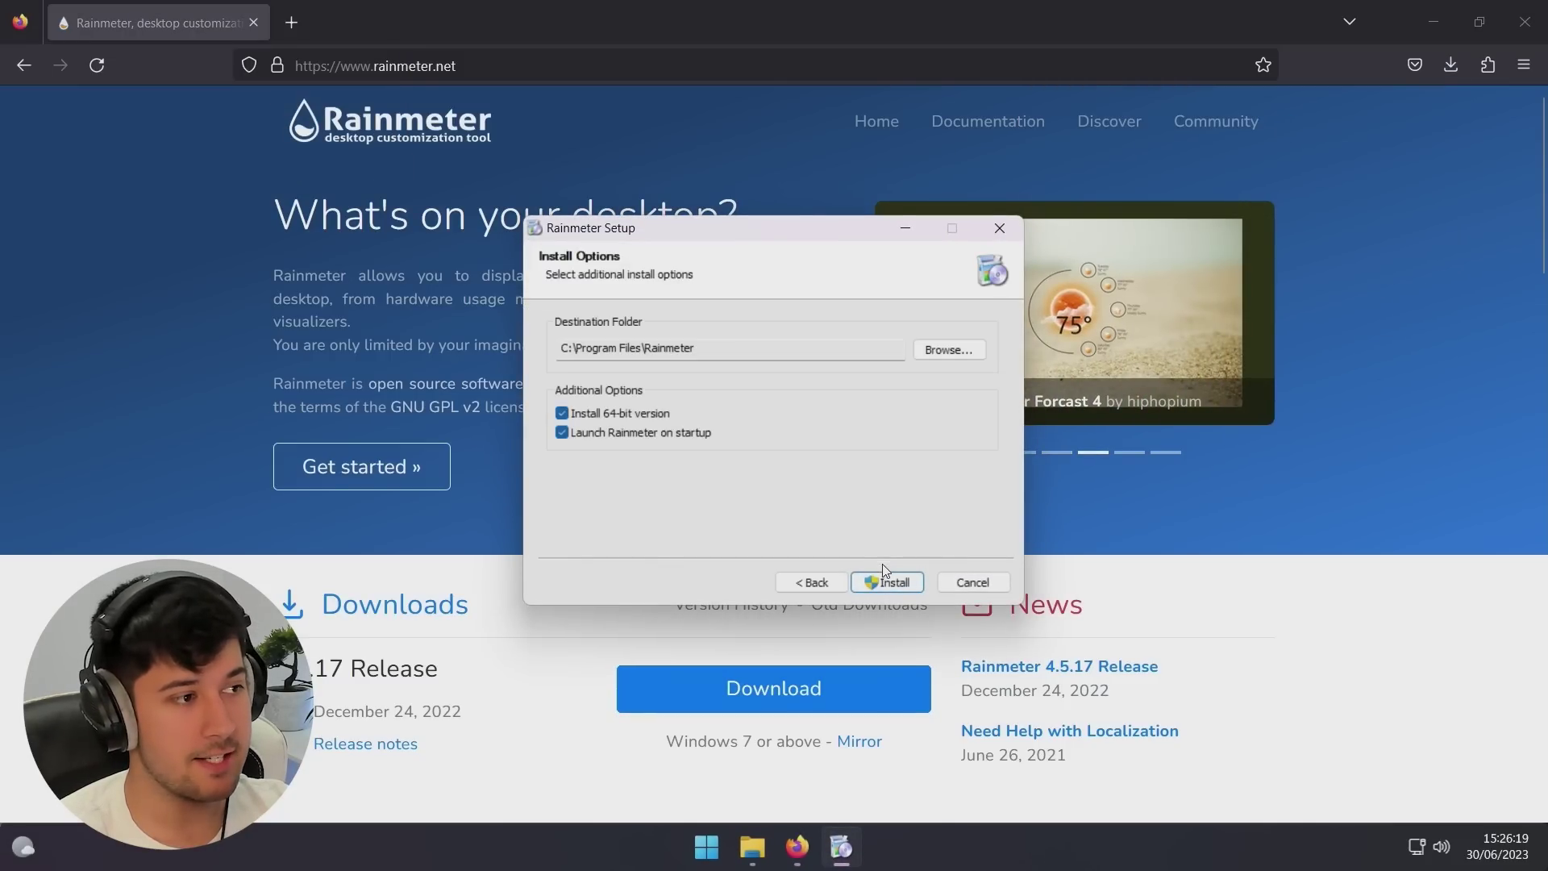
left_click(884, 580)
left_click(709, 595)
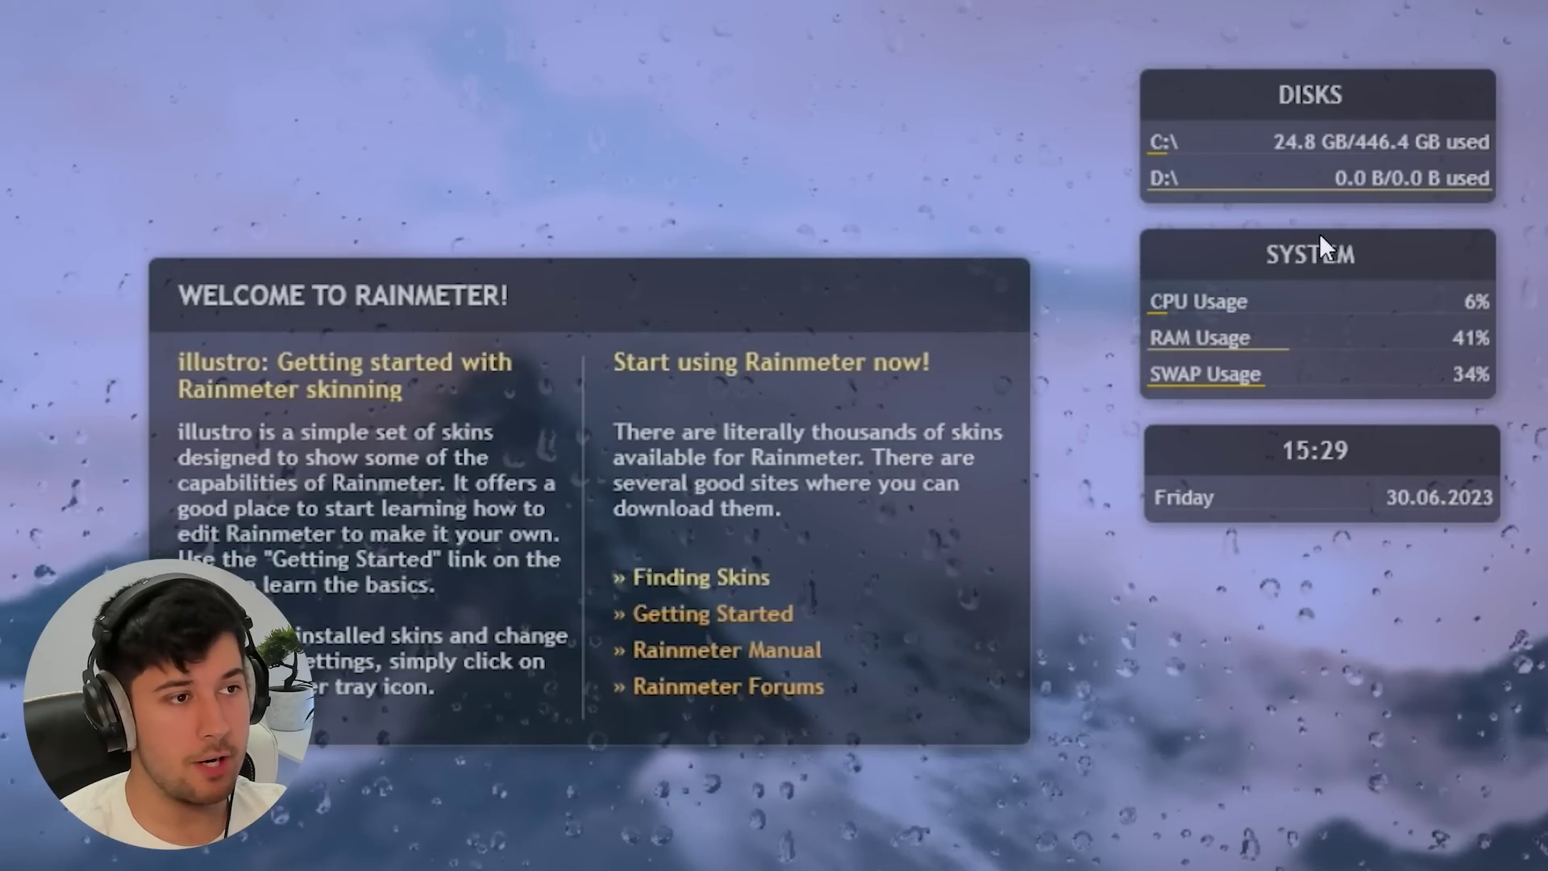
- Open Task Manager from the SYSTEM widget, then close it
left_click(1310, 252)
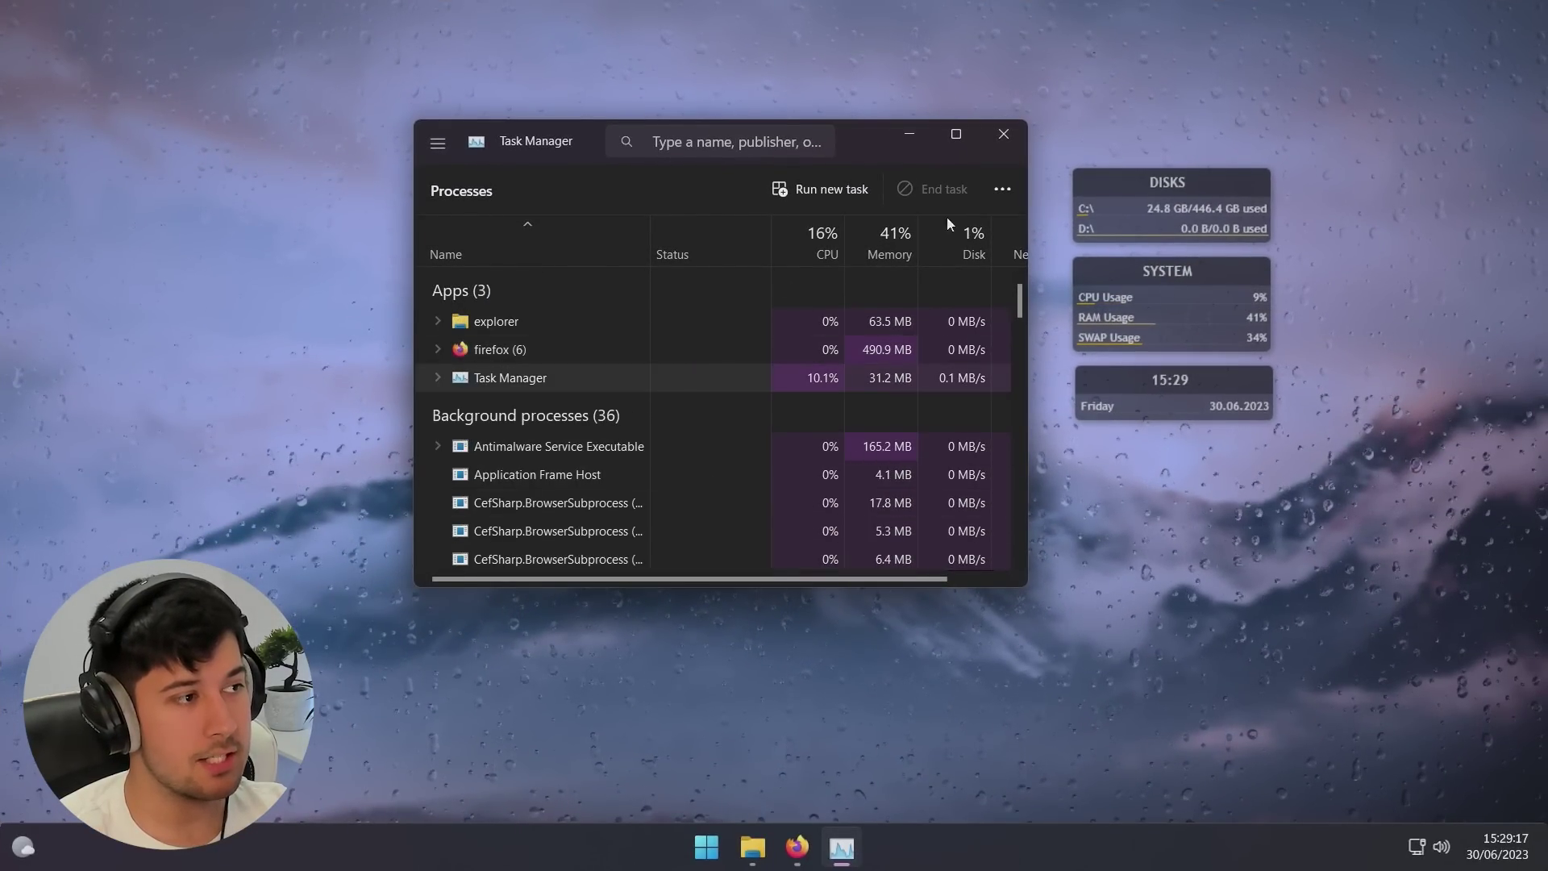
left_click(1018, 139)
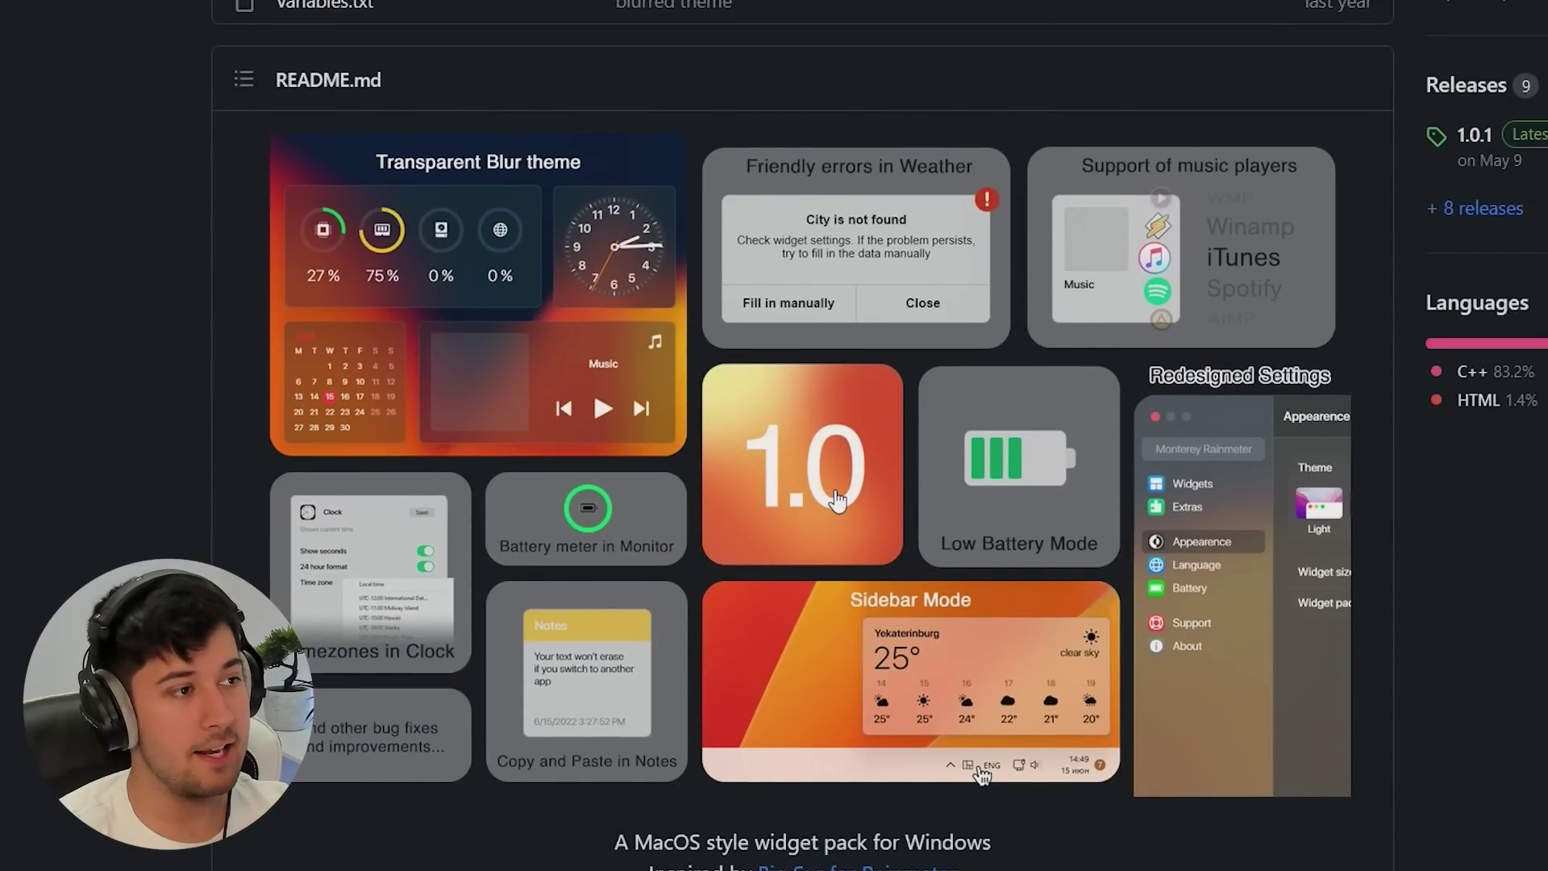
- Open the downloaded Monterey_1.0.1.rmskin package in the Rainmeter Skin Installer
scroll(837, 500, "up", 5)
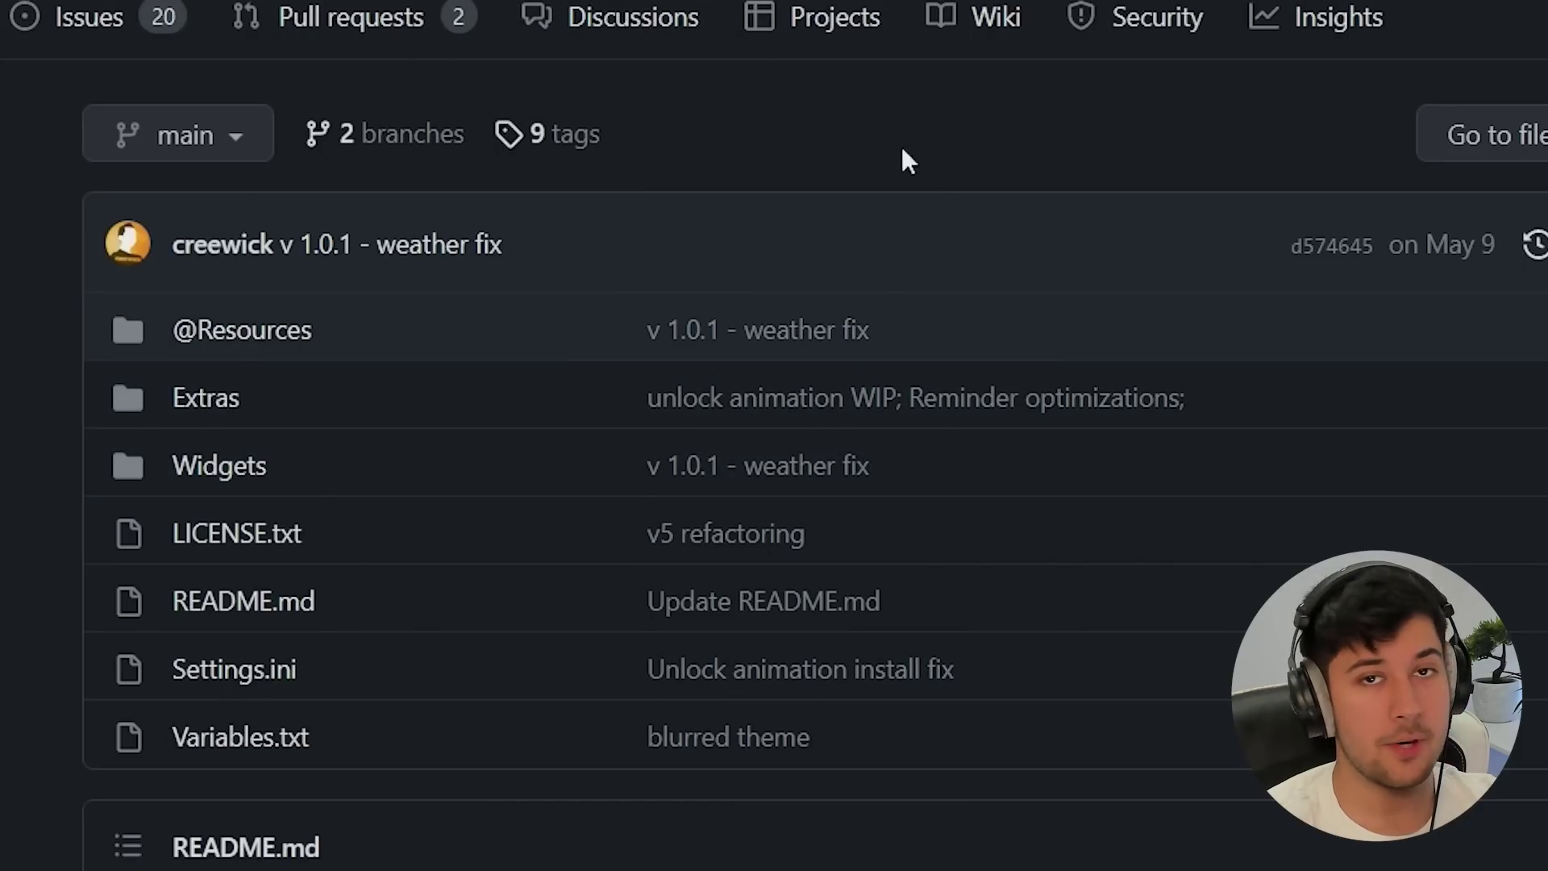
scroll(902, 150, "down", 3)
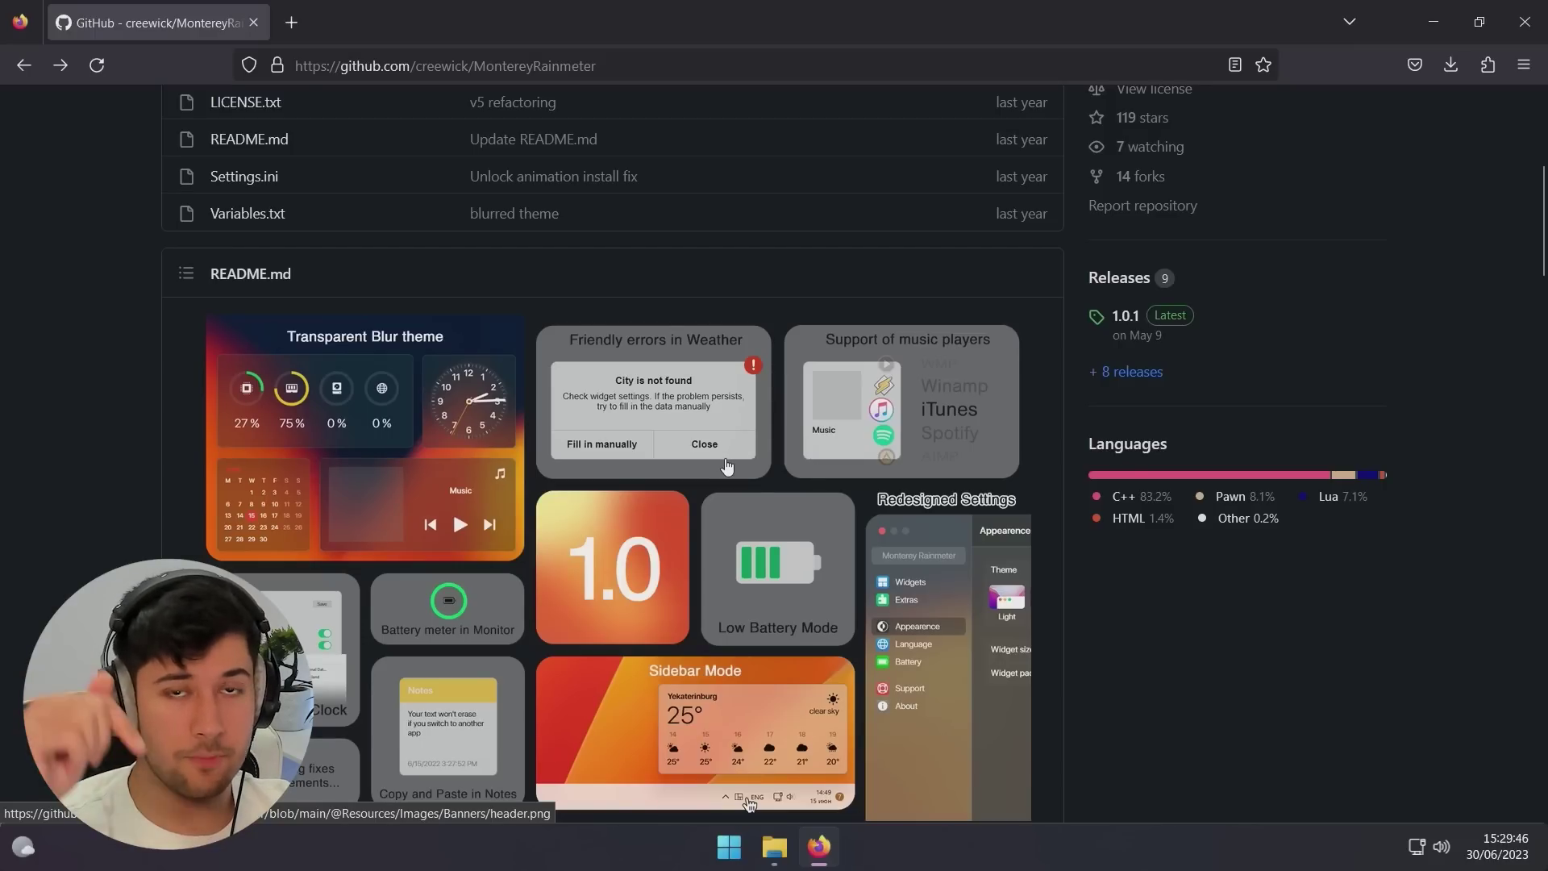
scroll(697, 475, "down", 2)
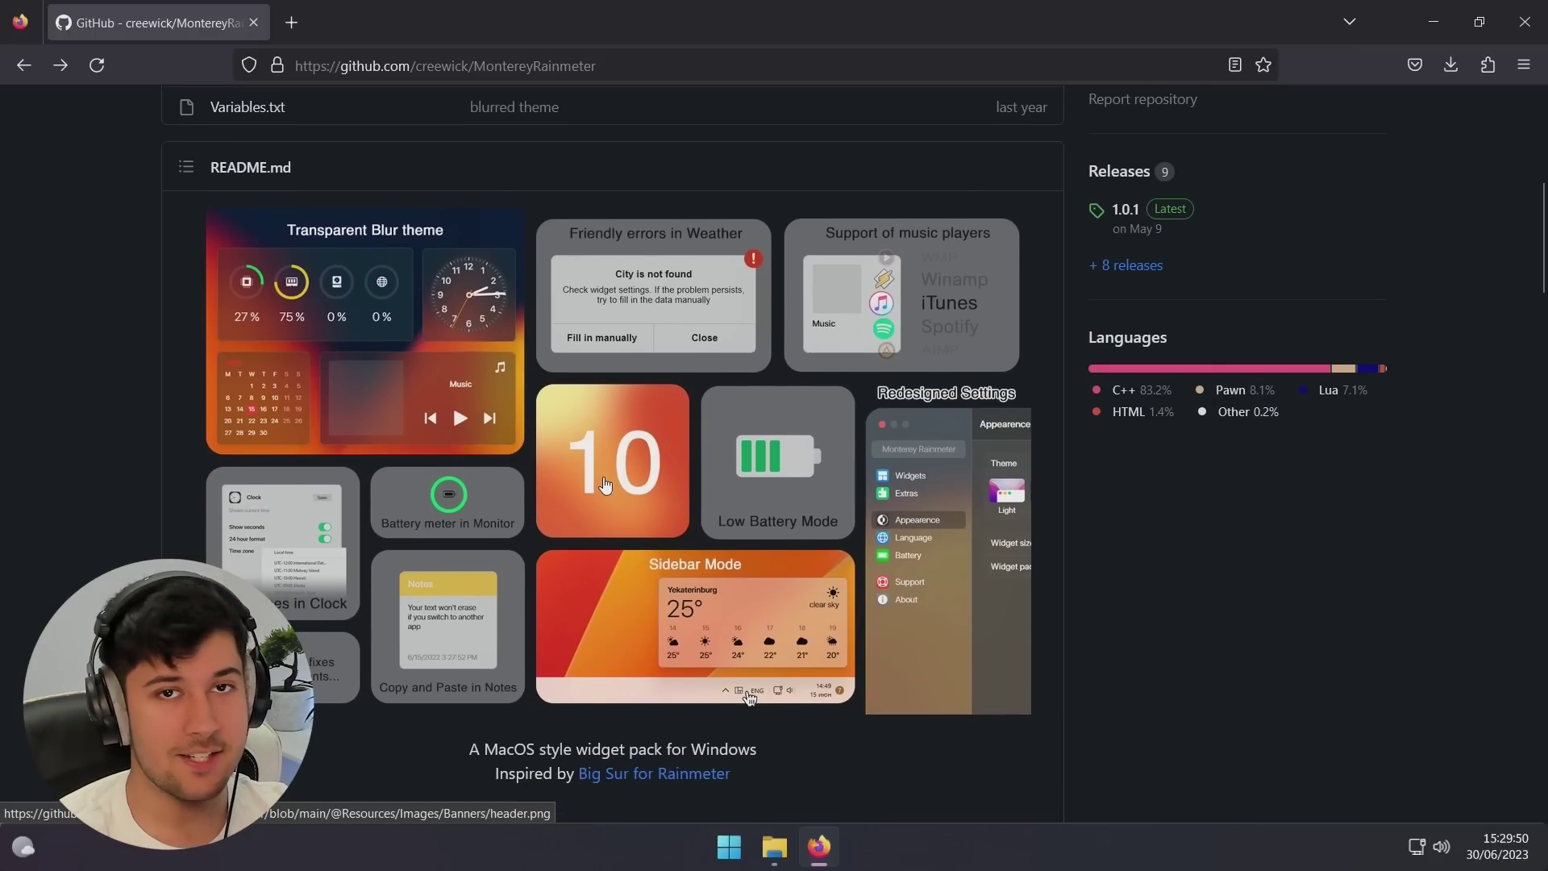
scroll(606, 484, "up", 5)
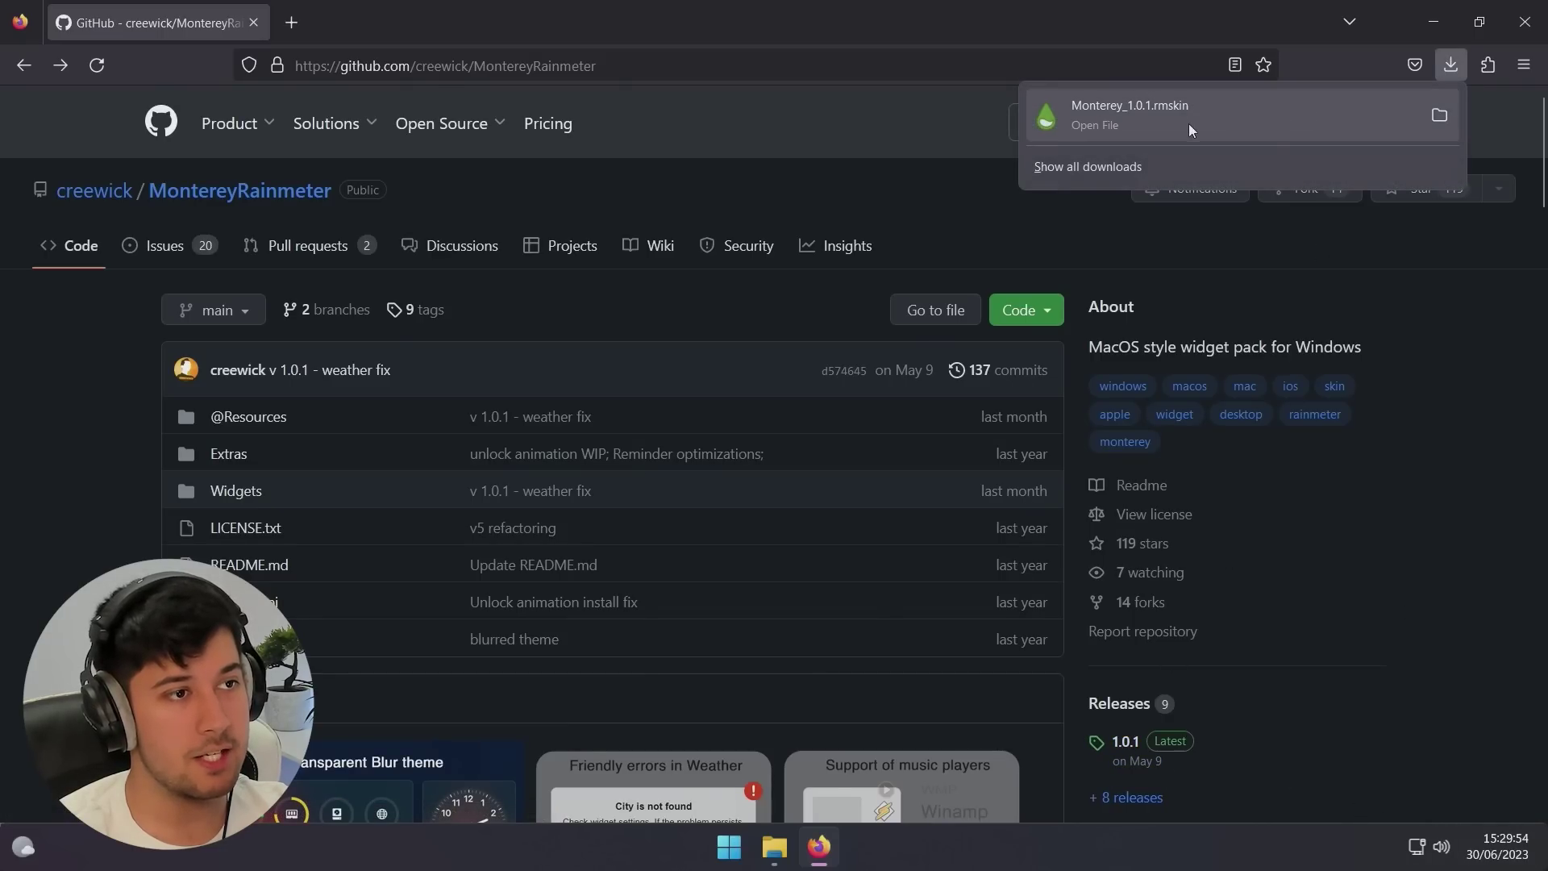
left_click(1161, 125)
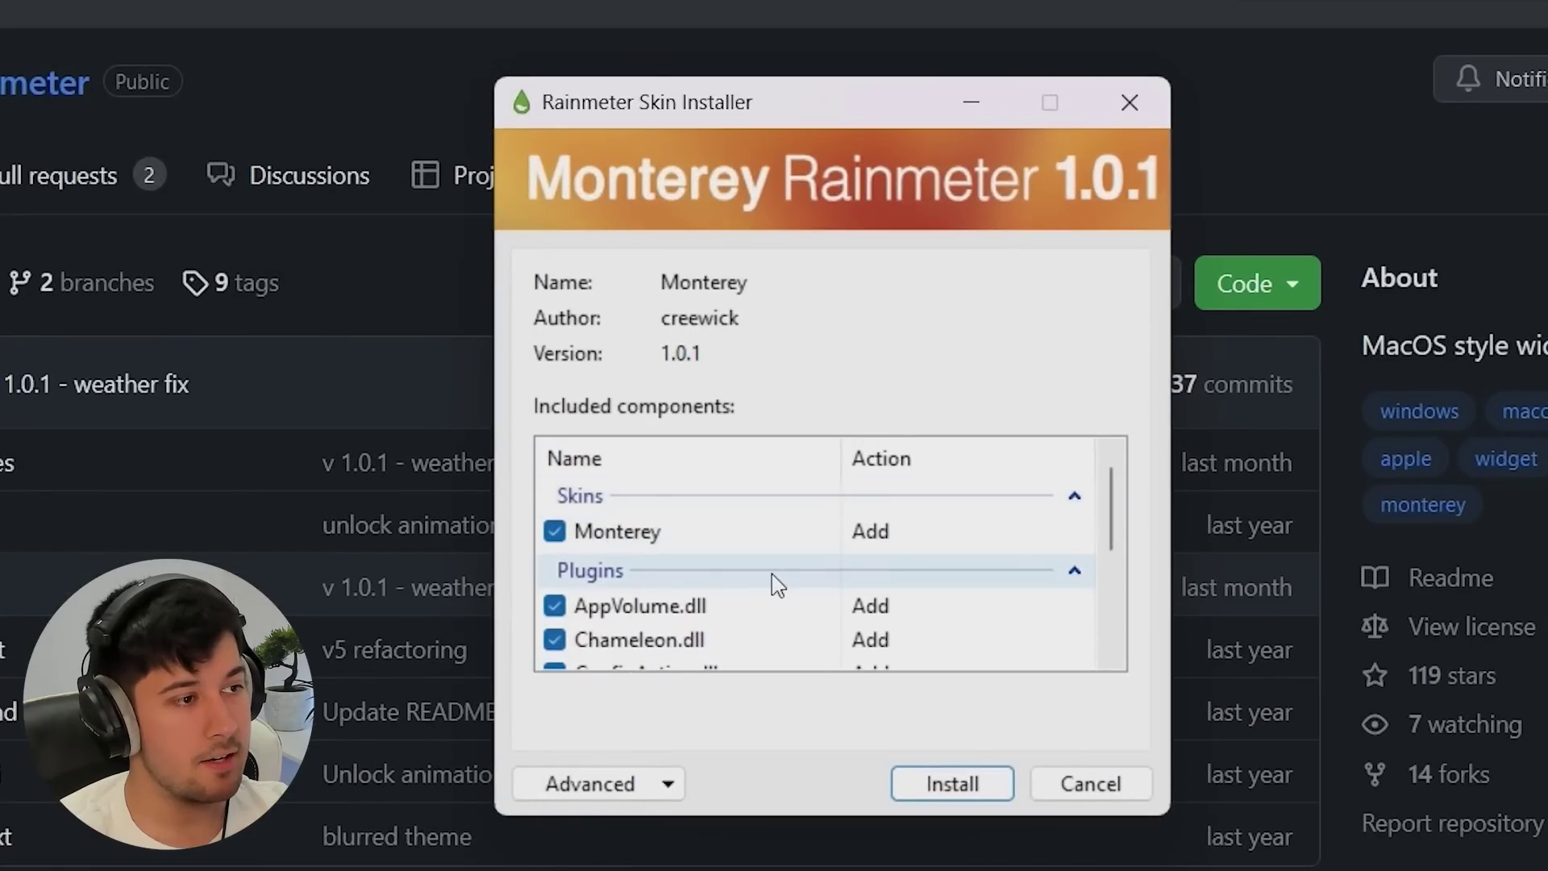
- Install the Monterey skin pack and nudge the illustro clock widget up and left
scroll(744, 483, "down", 3)
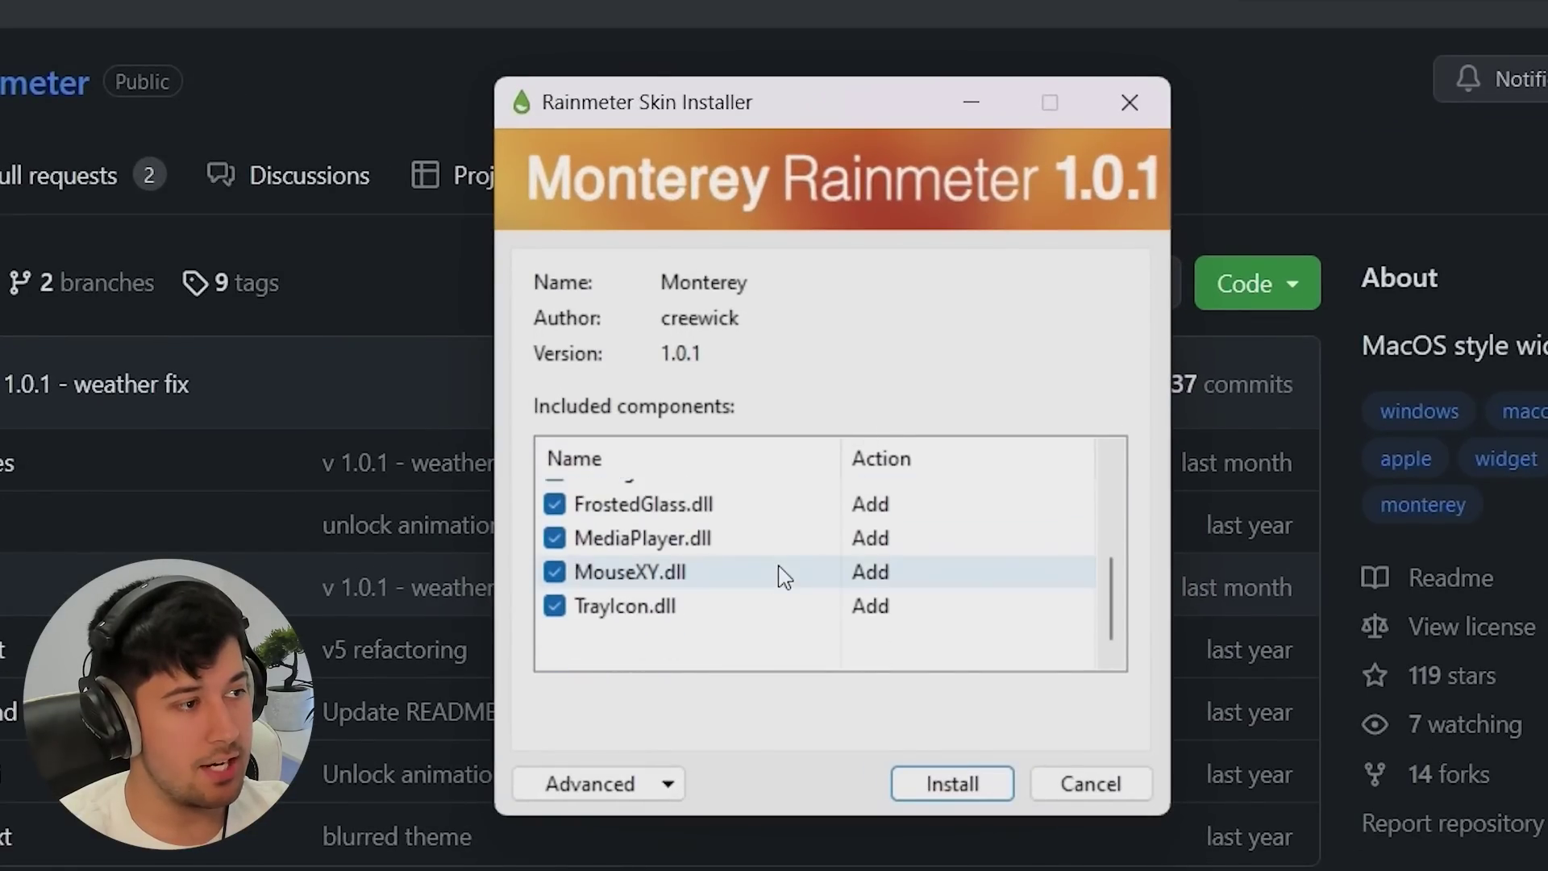
scroll(745, 500, "up", 3)
left_click(927, 786)
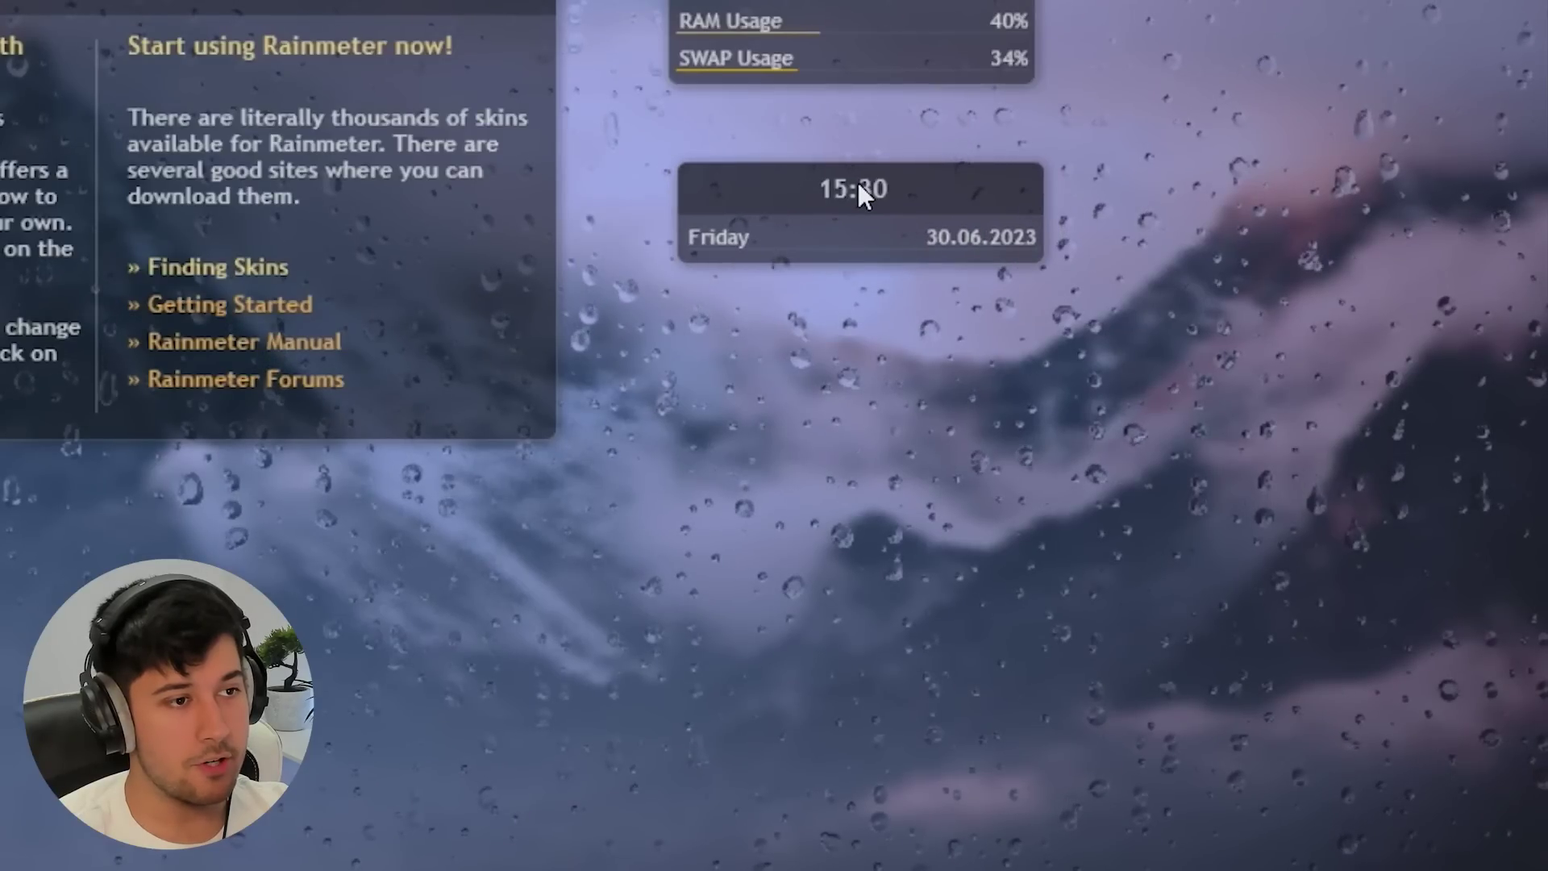
left_click_drag(858, 182, 834, 156)
- Reload the illustro clock skin and open the Rainmeter skin manager from its menu
right_click(834, 157)
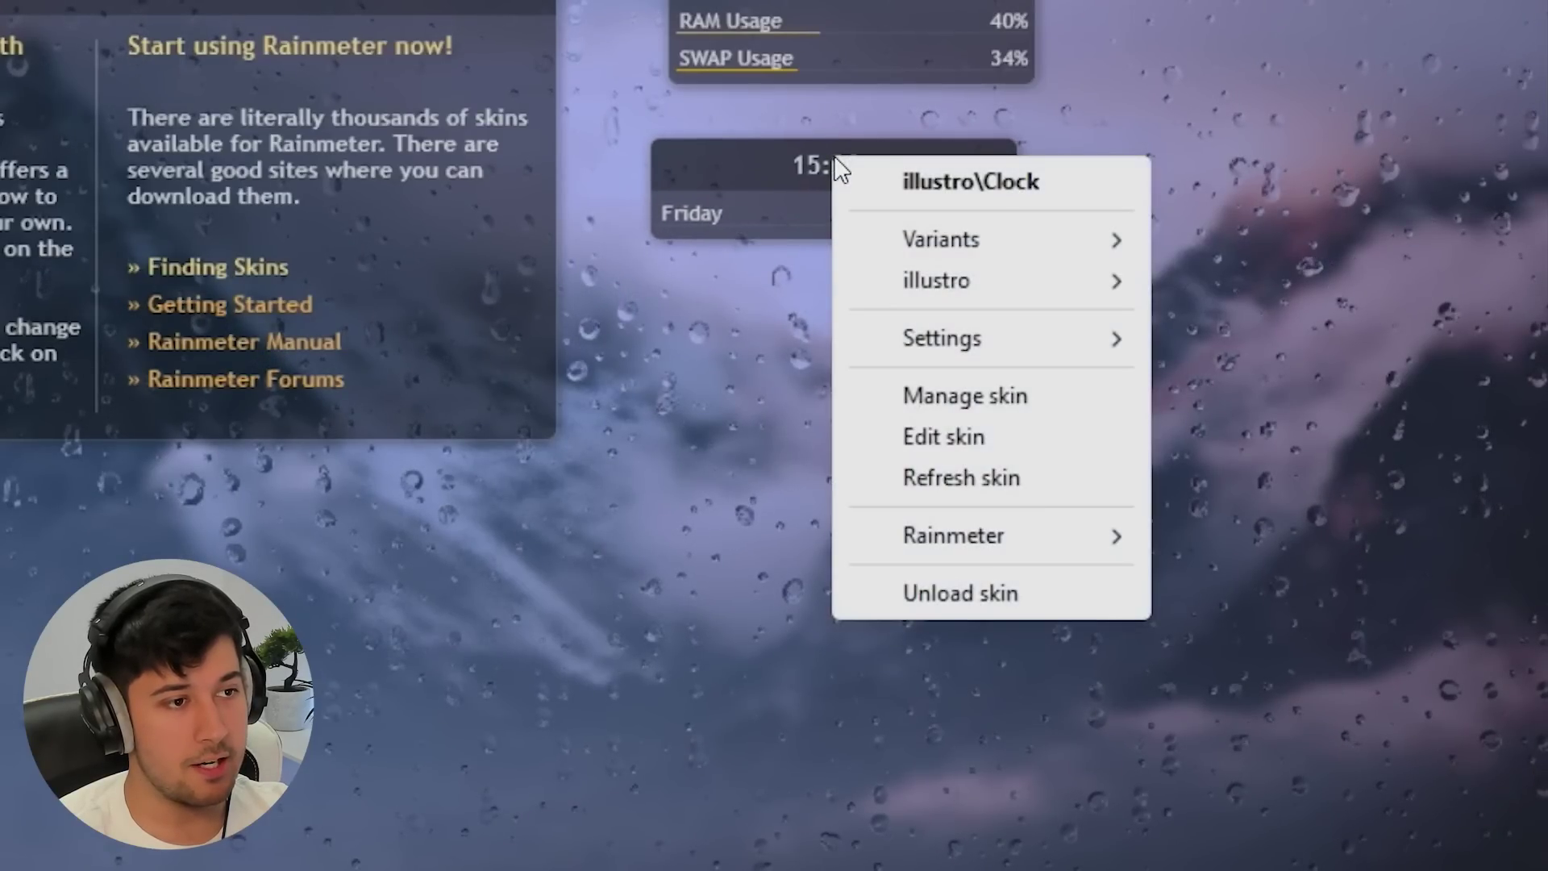
left_click(941, 476)
right_click(831, 157)
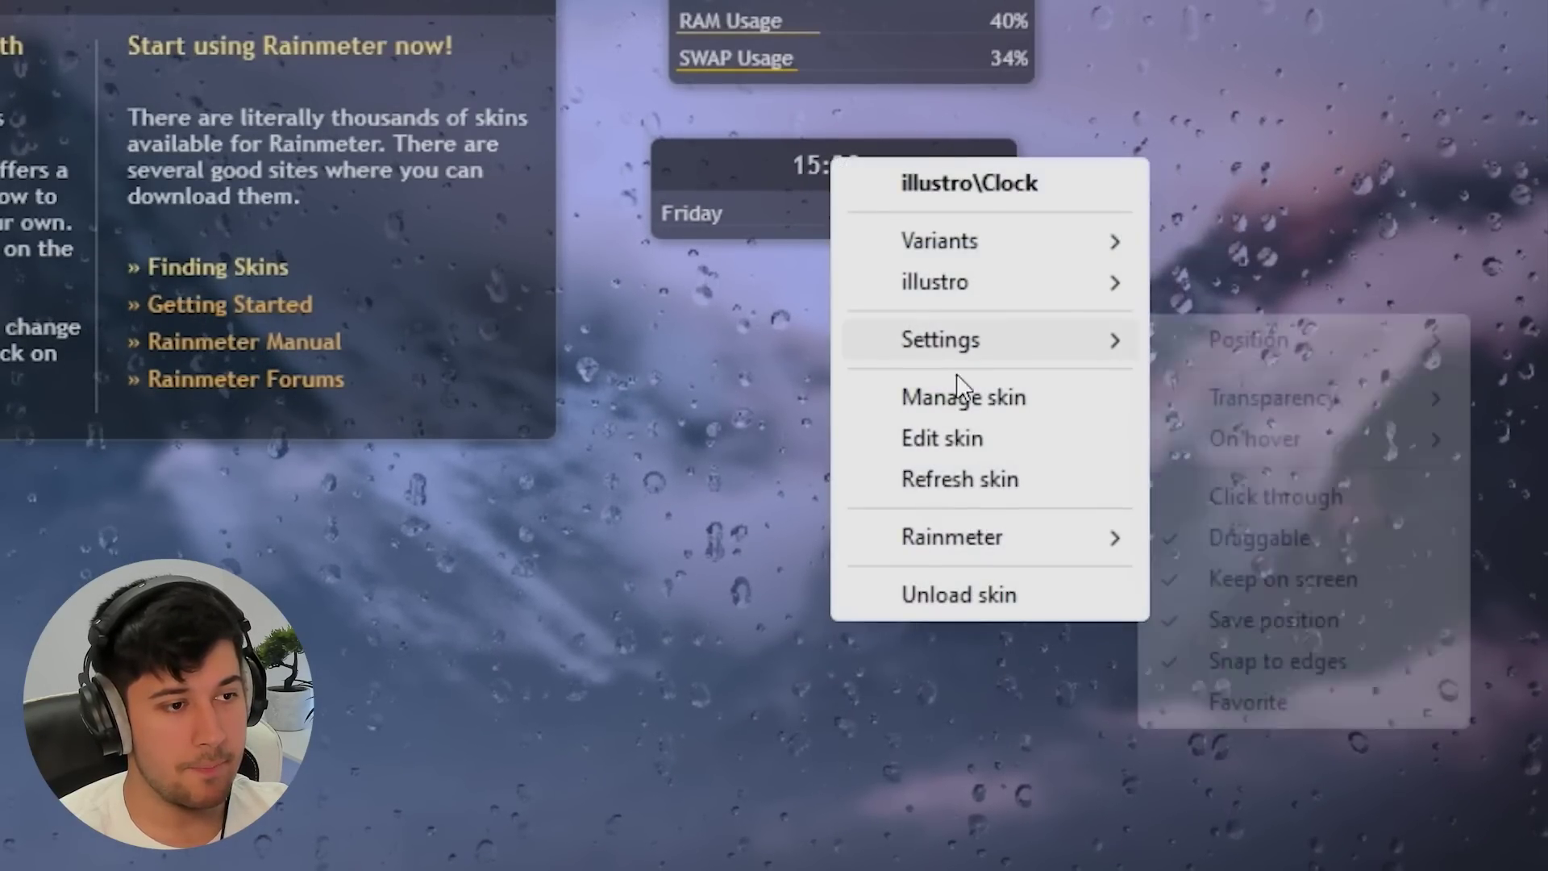
left_click(915, 394)
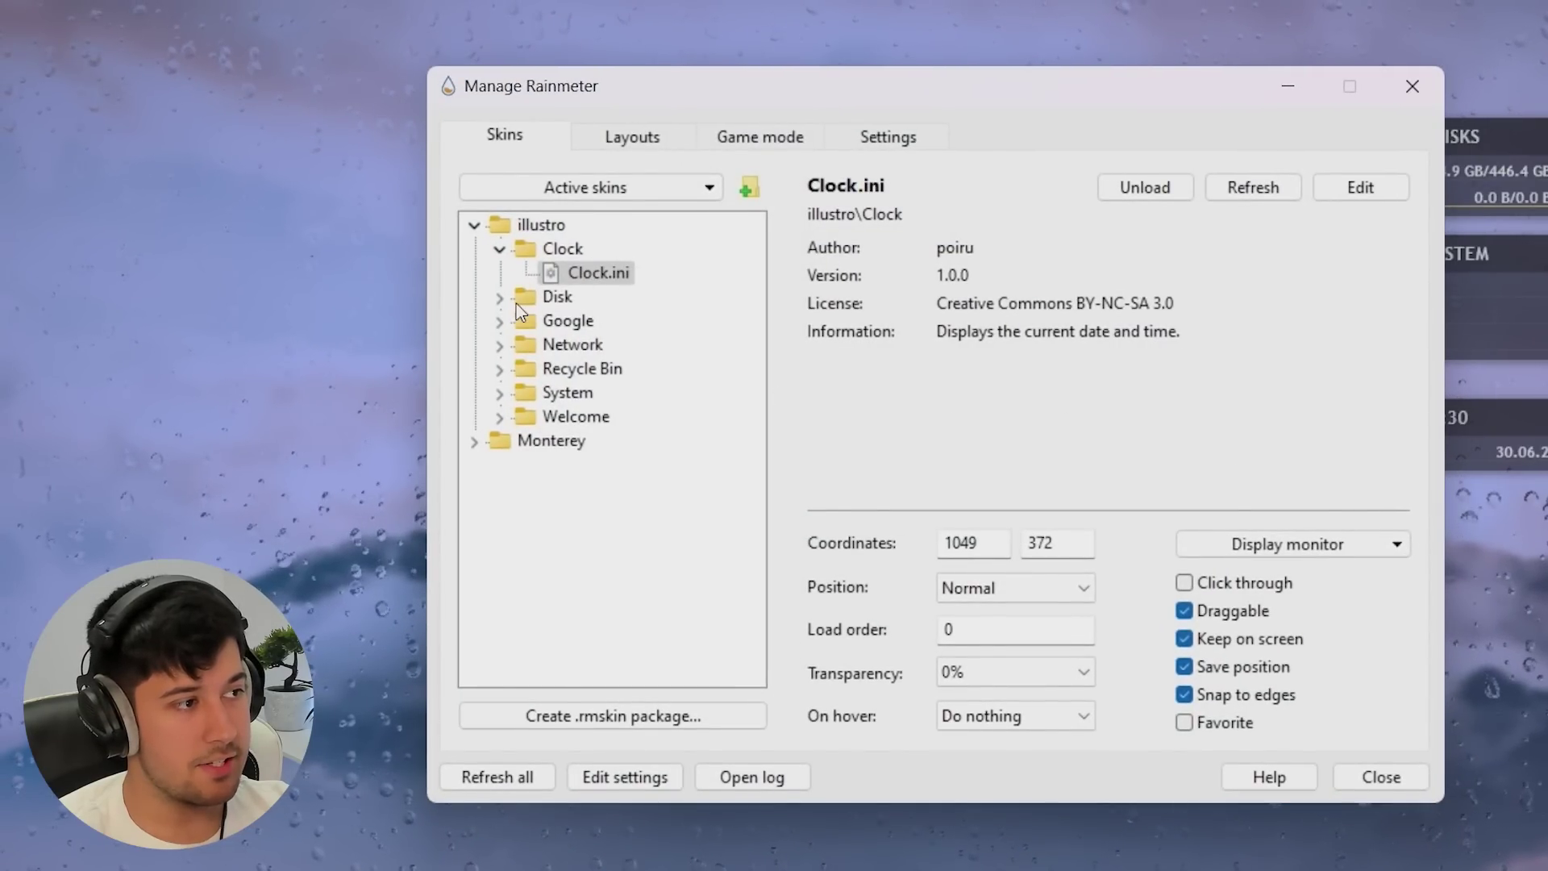
- Load Monterey's Widgets\Clock\Medium.ini analog clock and place it near the top-left corner
left_click(474, 440)
left_click(500, 465)
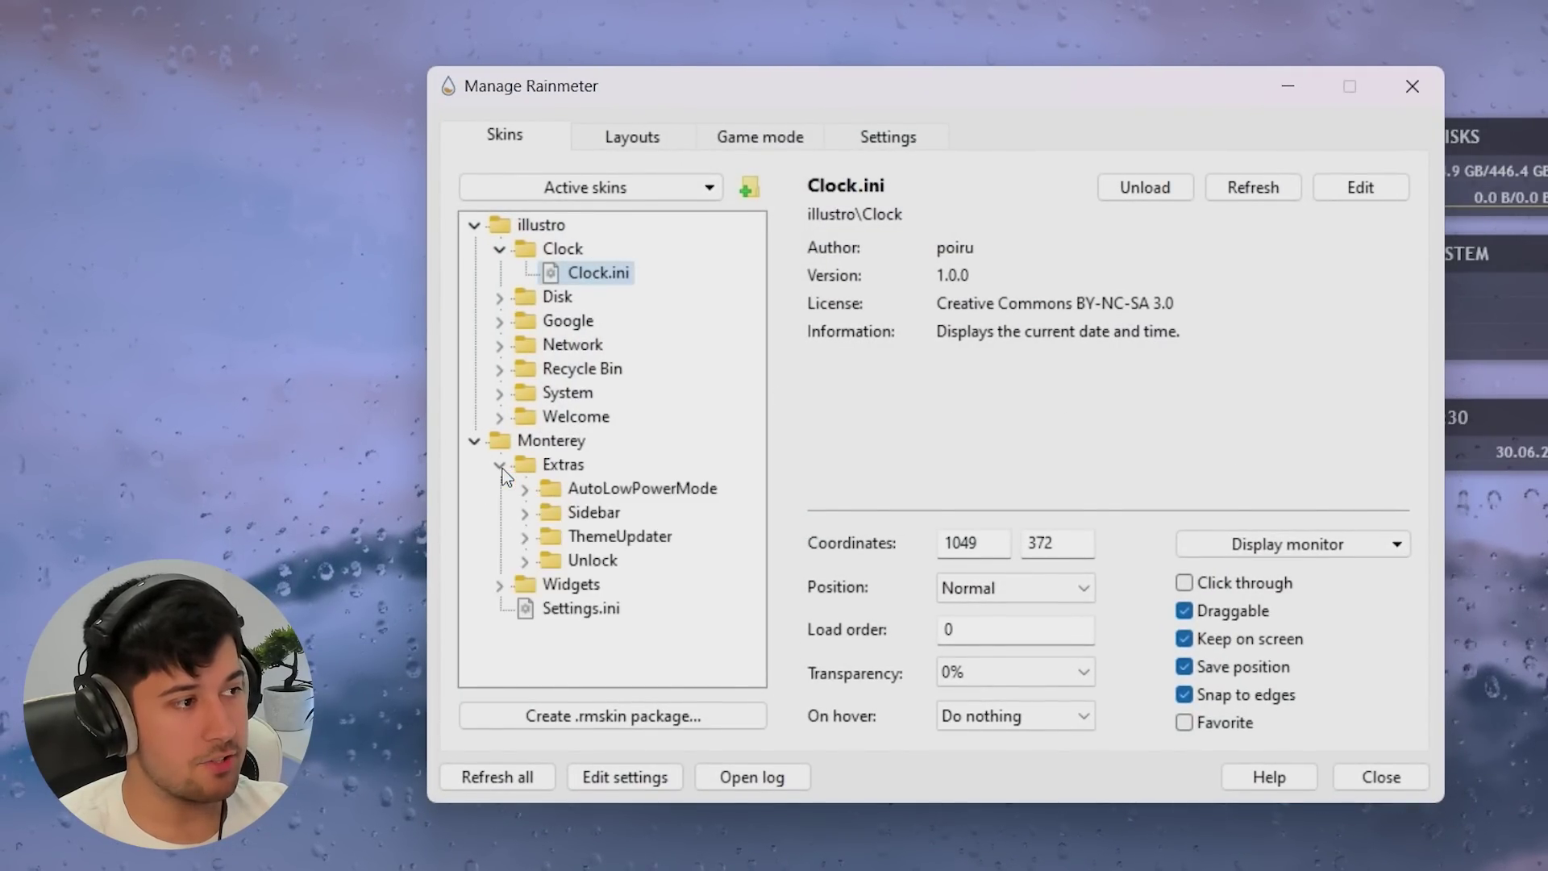
left_click(500, 465)
left_click(500, 489)
left_click(525, 489)
left_click(616, 513)
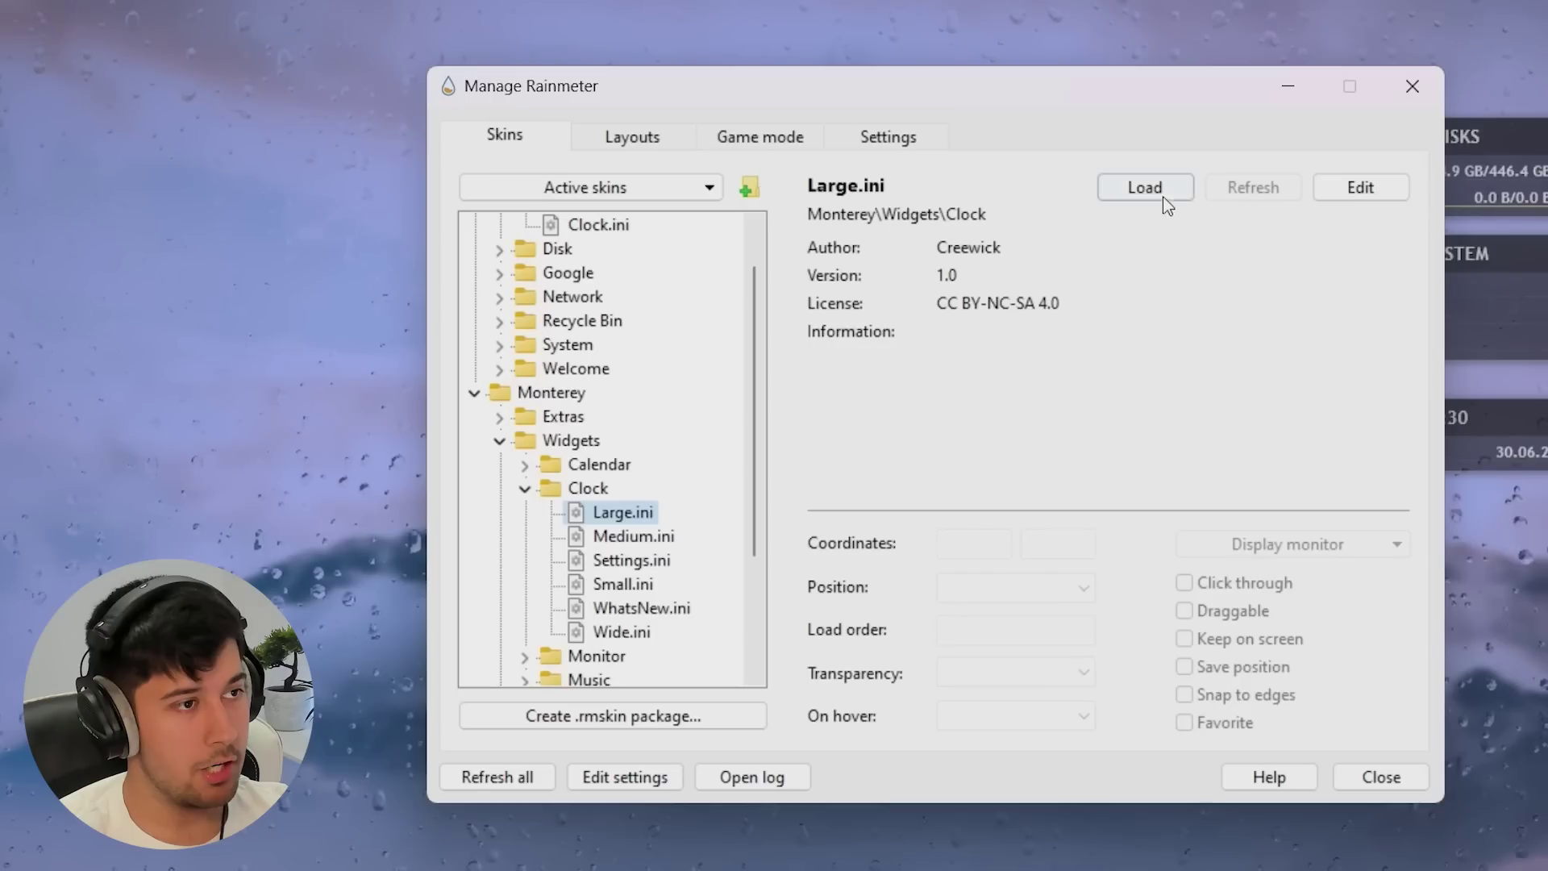
left_click(620, 536)
left_click(1125, 195)
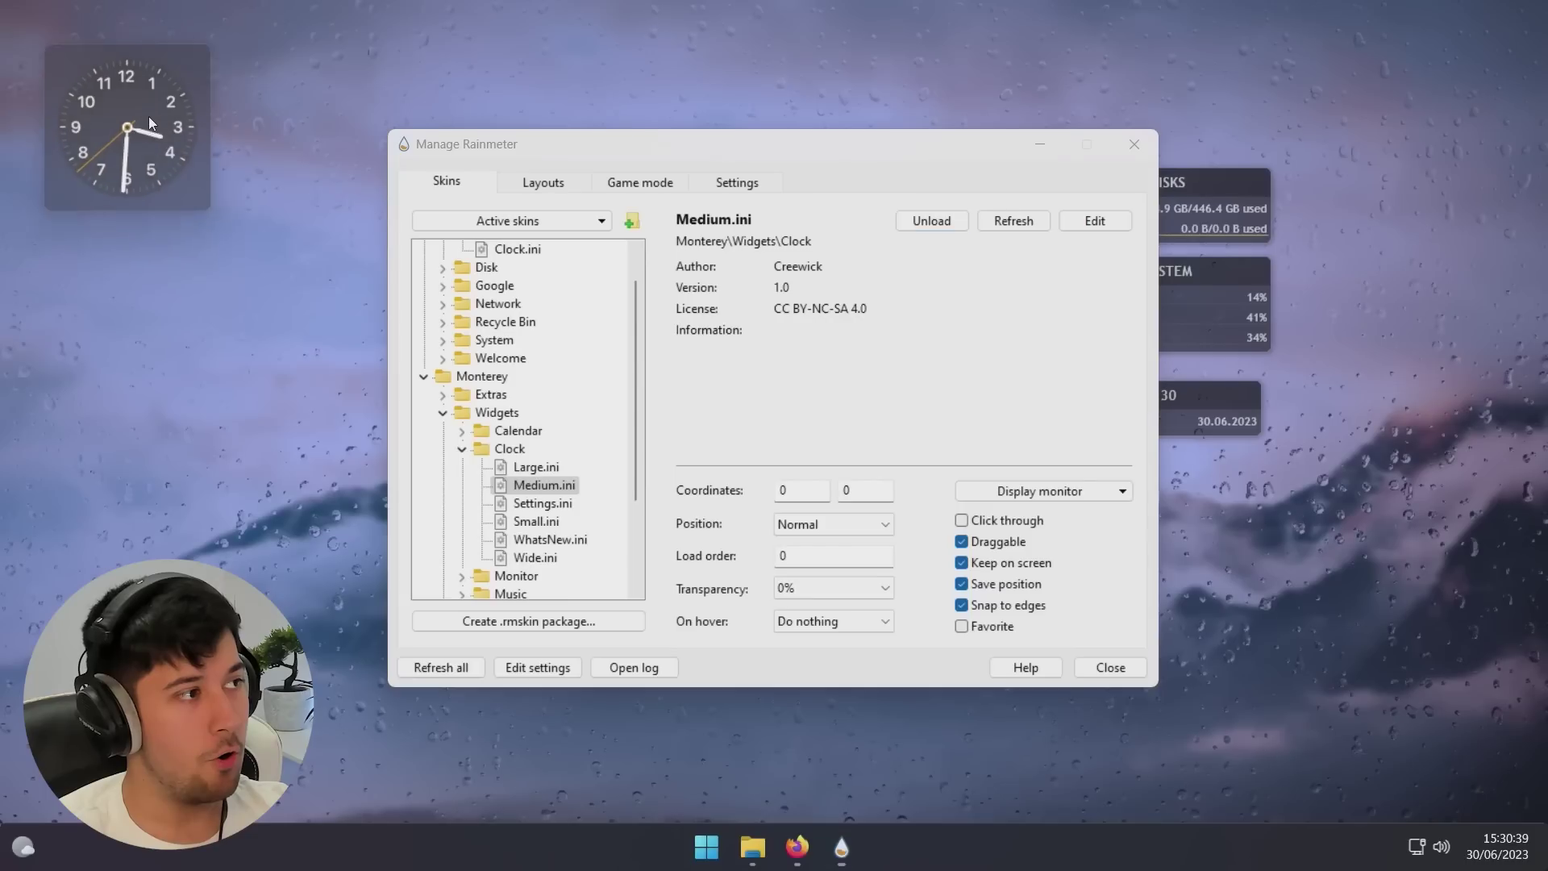
left_click_drag(148, 116, 219, 156)
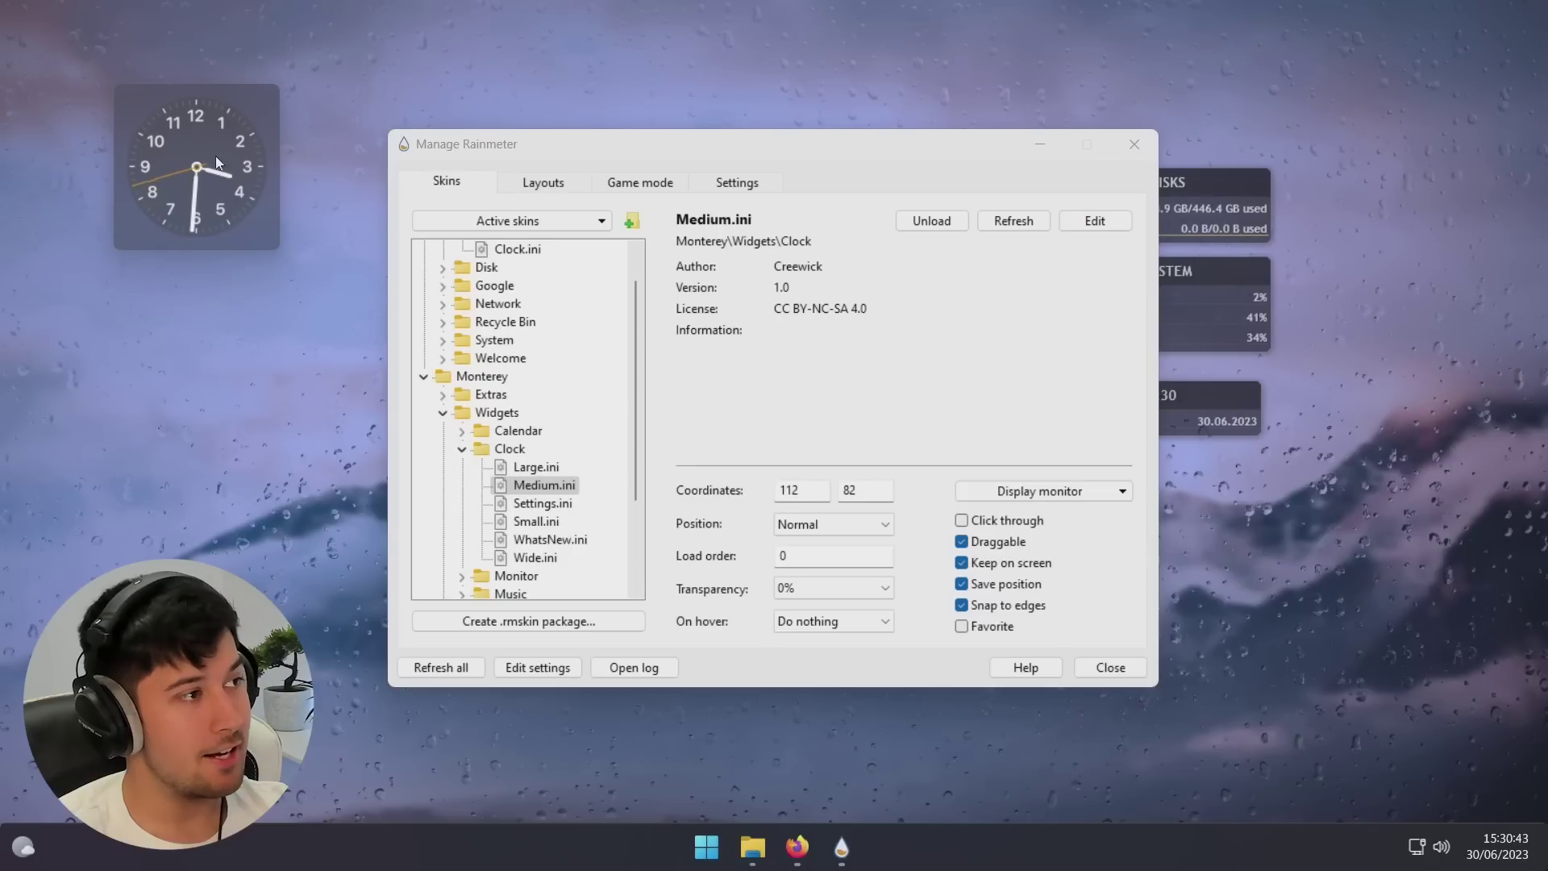
left_click_drag(216, 161, 1137, 338)
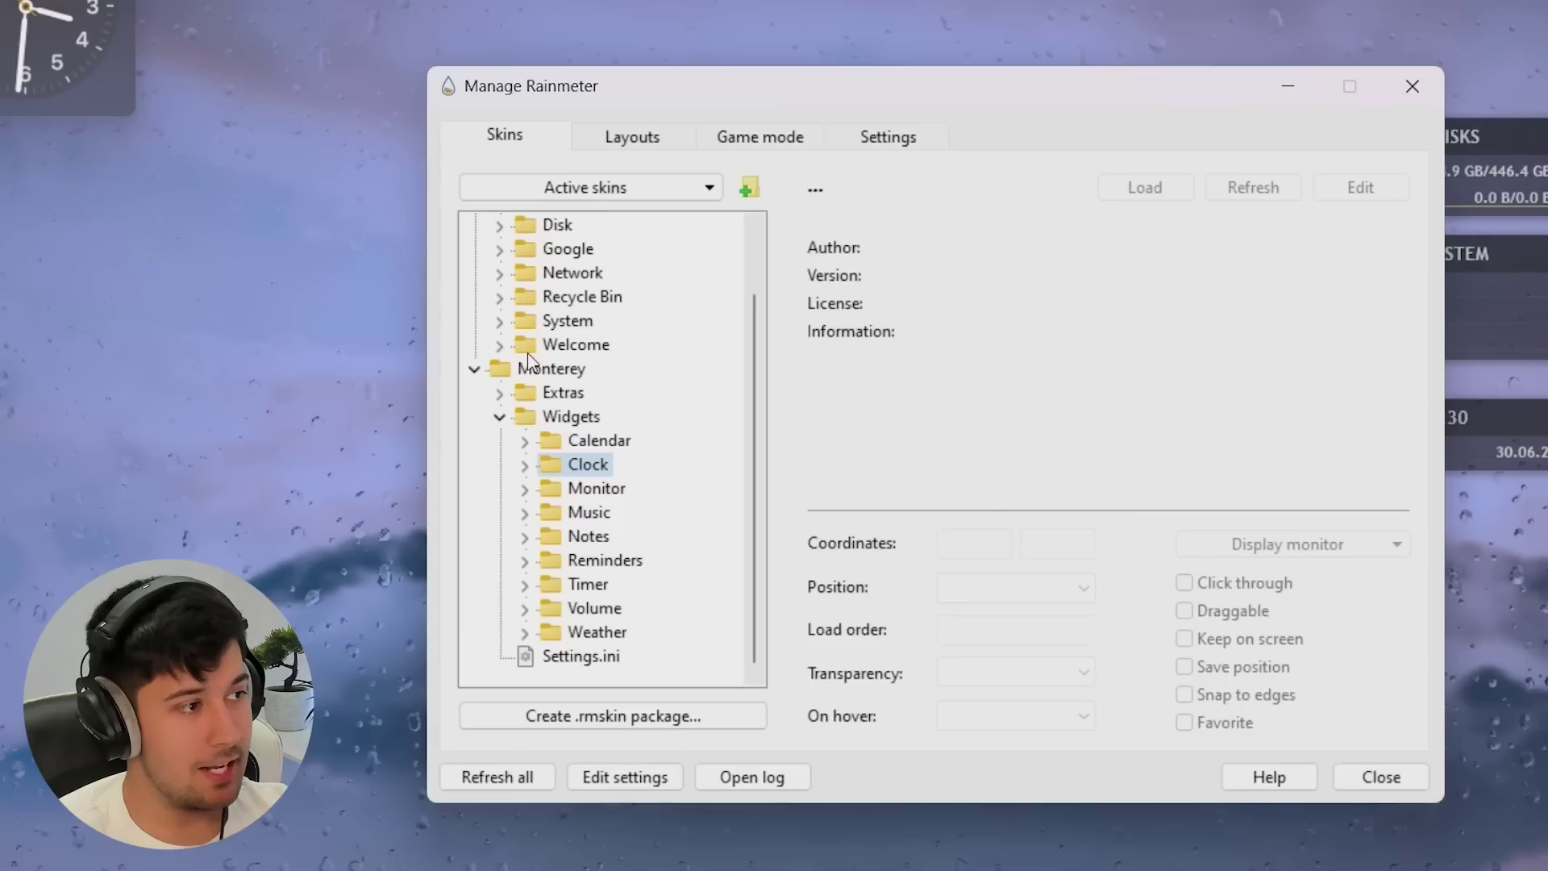
- Load a Monterey Calendar widget and drag it beneath the clock on the left
left_click(525, 443)
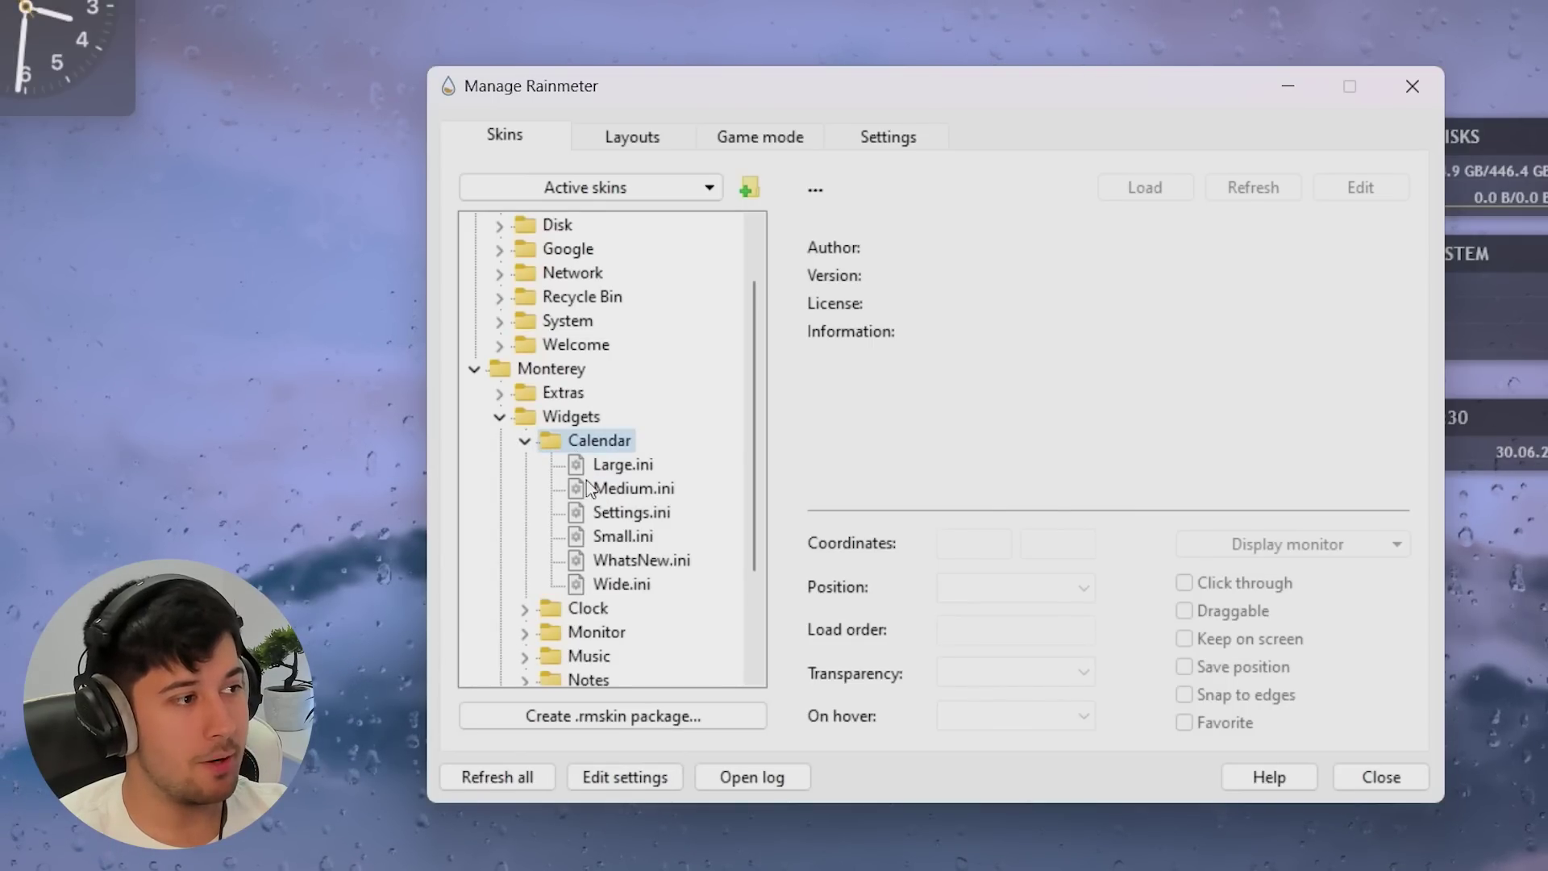
left_click(621, 516)
left_click(622, 536)
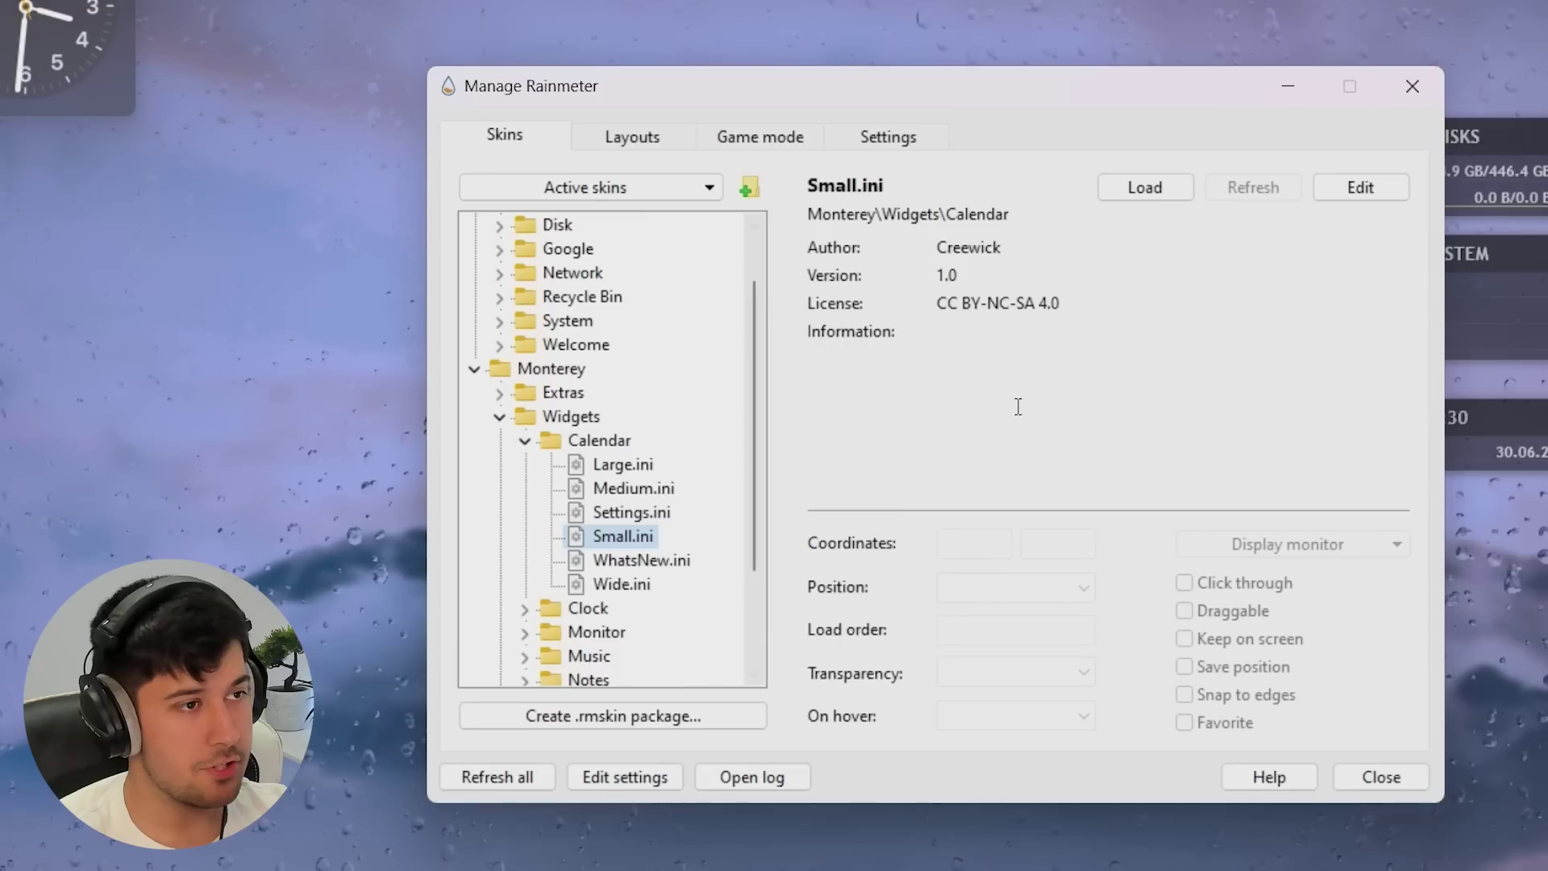
left_click(1151, 190)
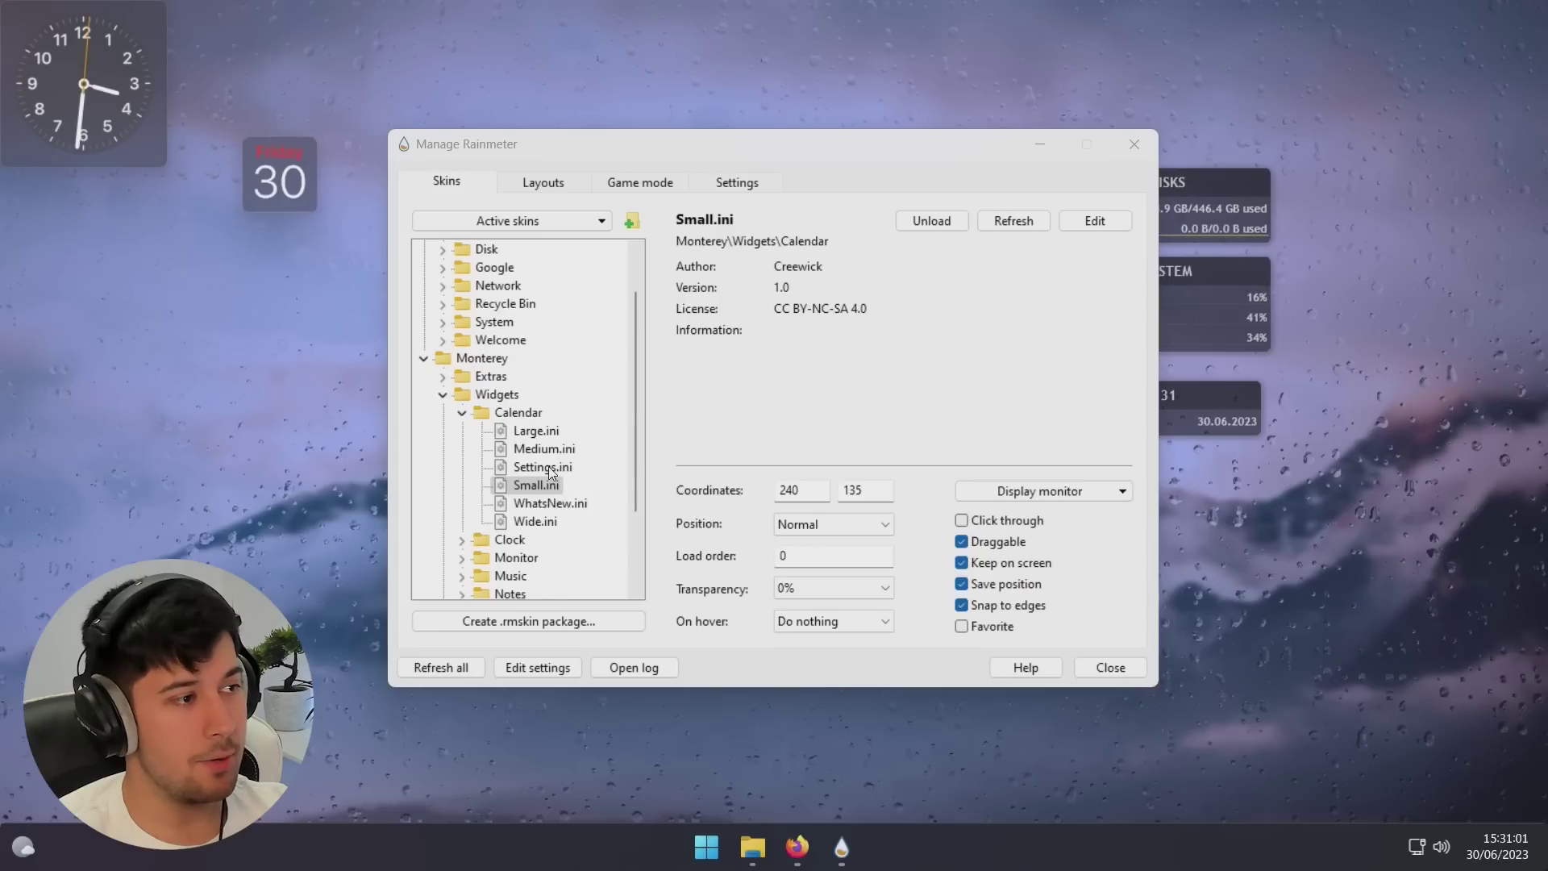
left_click(633, 488)
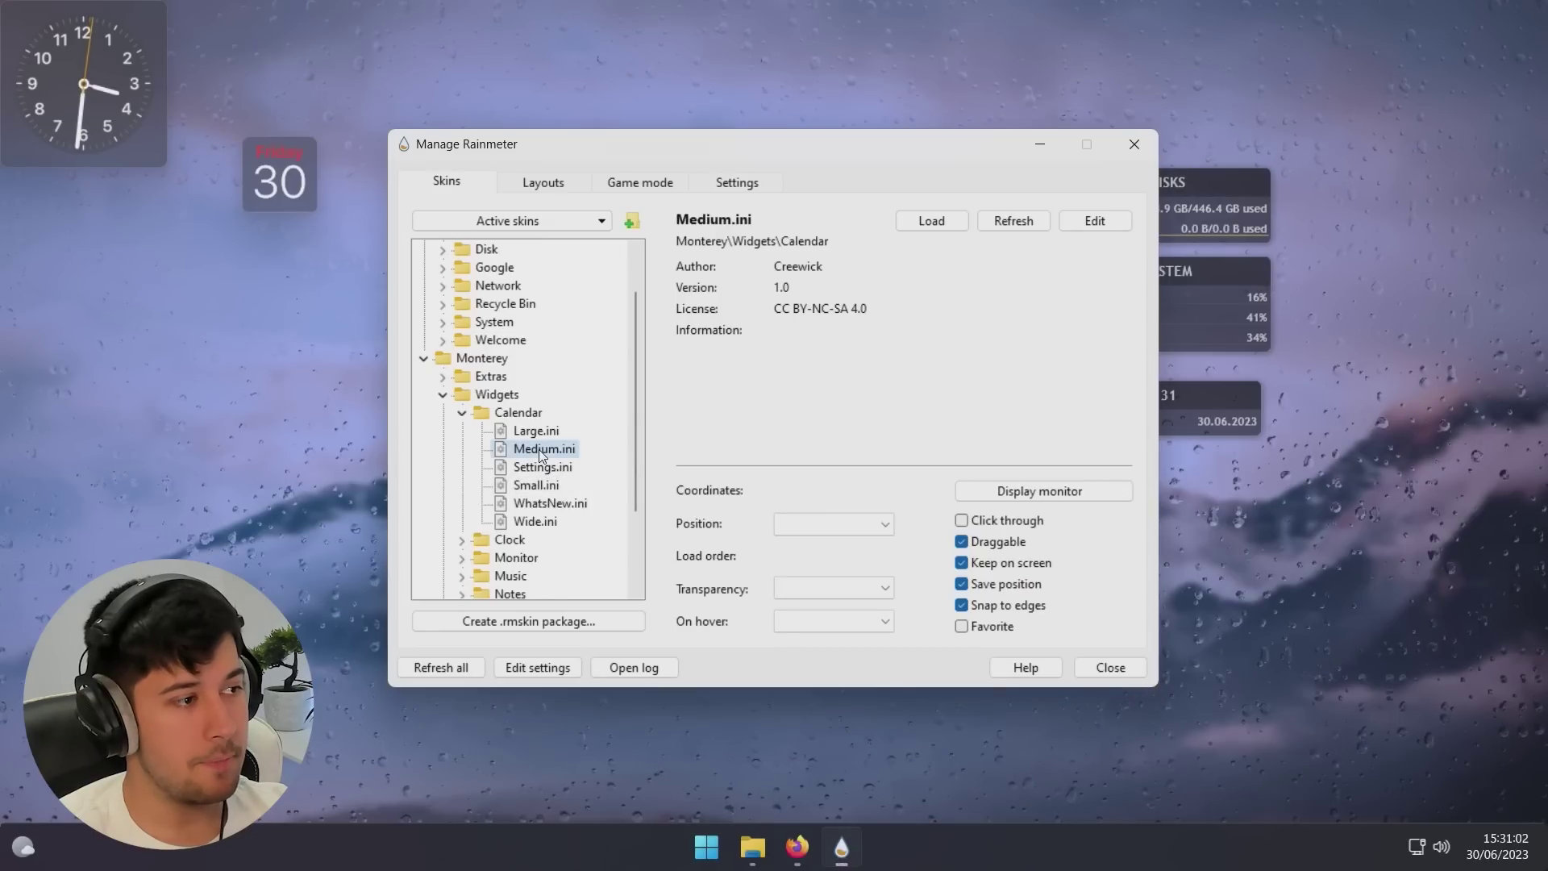
left_click_drag(282, 190, 2, 239)
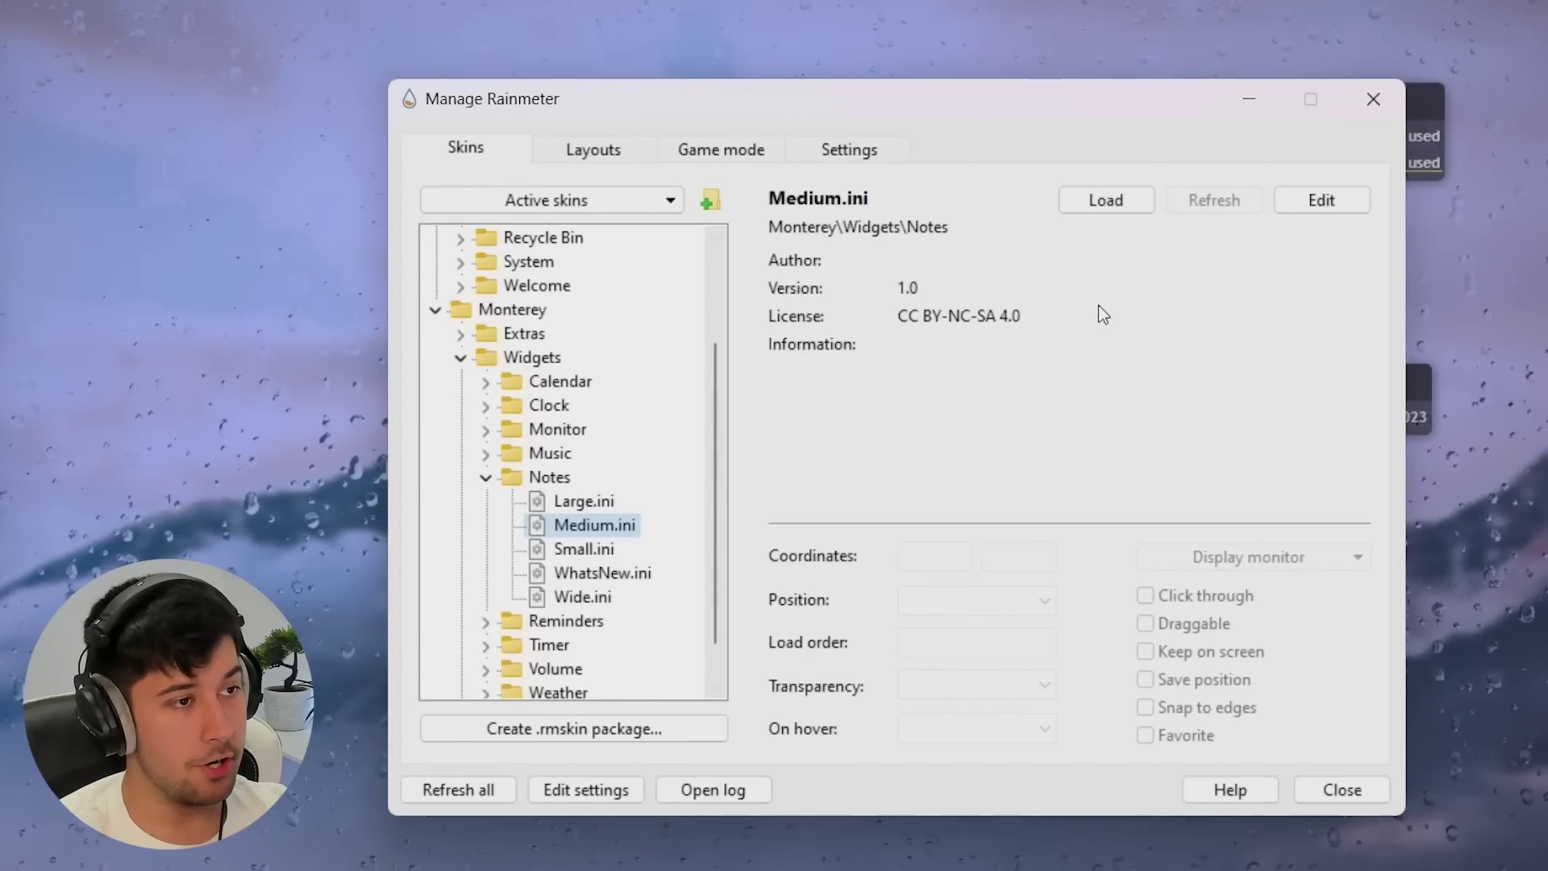
- Load the Medium Notes widget and change its note text to 'lol'
left_click(1105, 202)
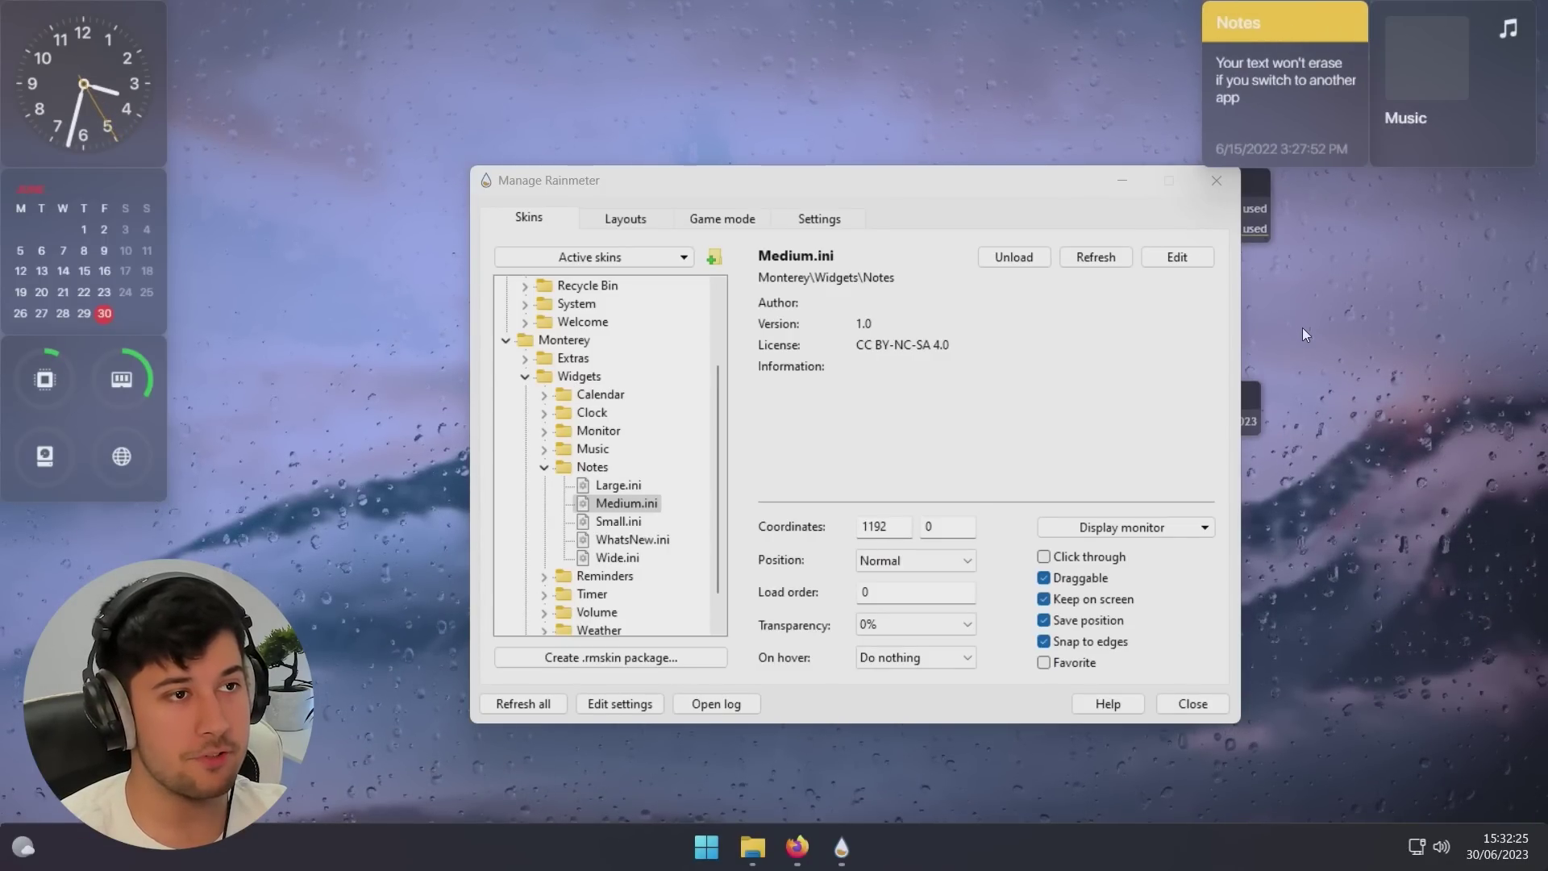
left_click(1289, 91)
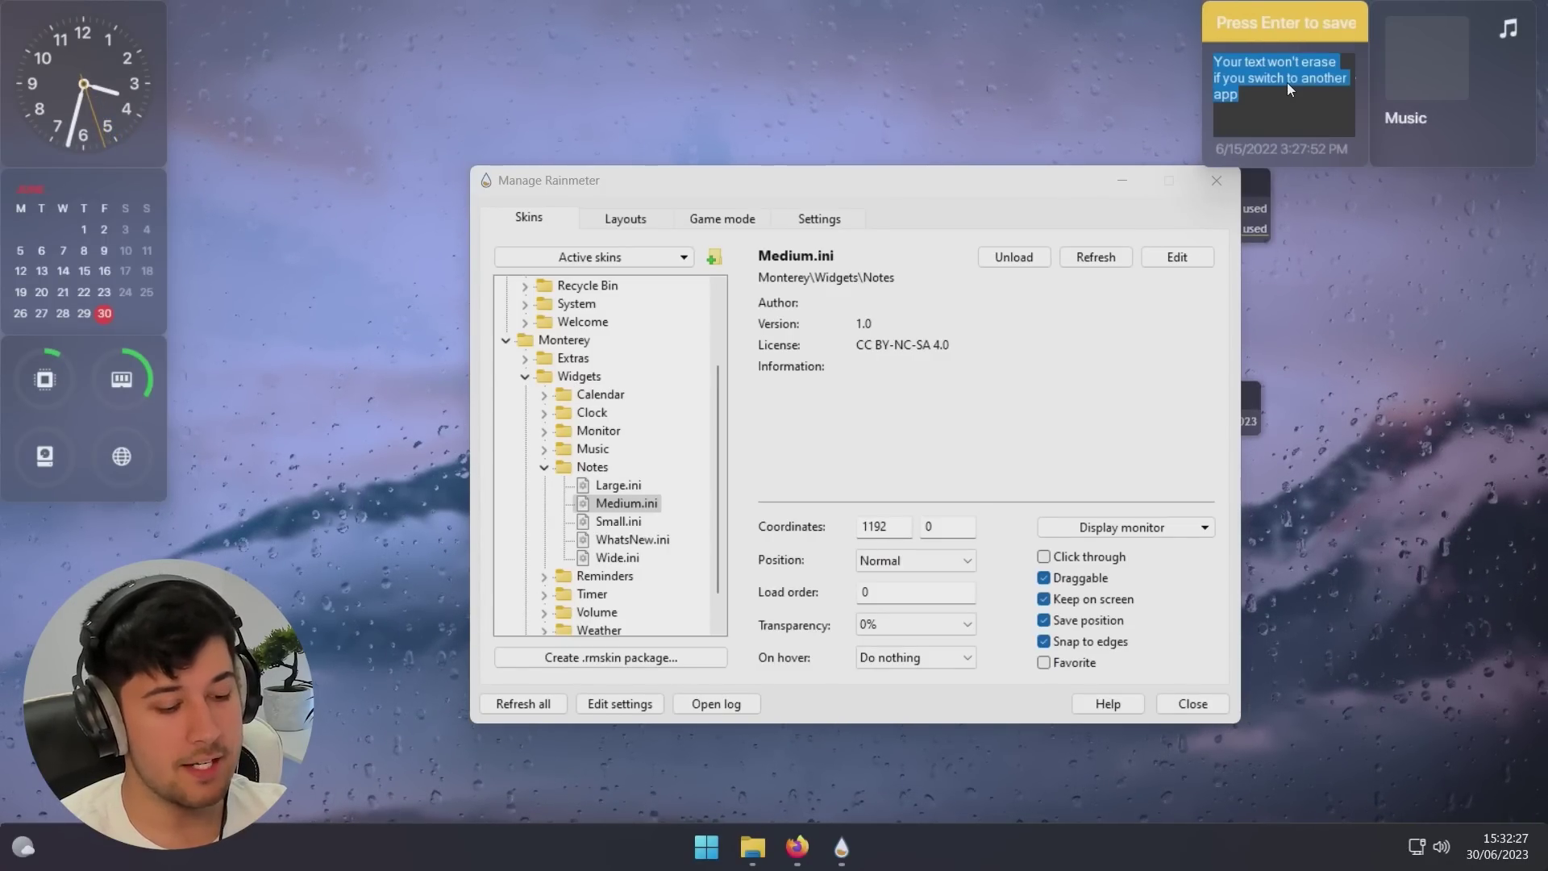
type("t")
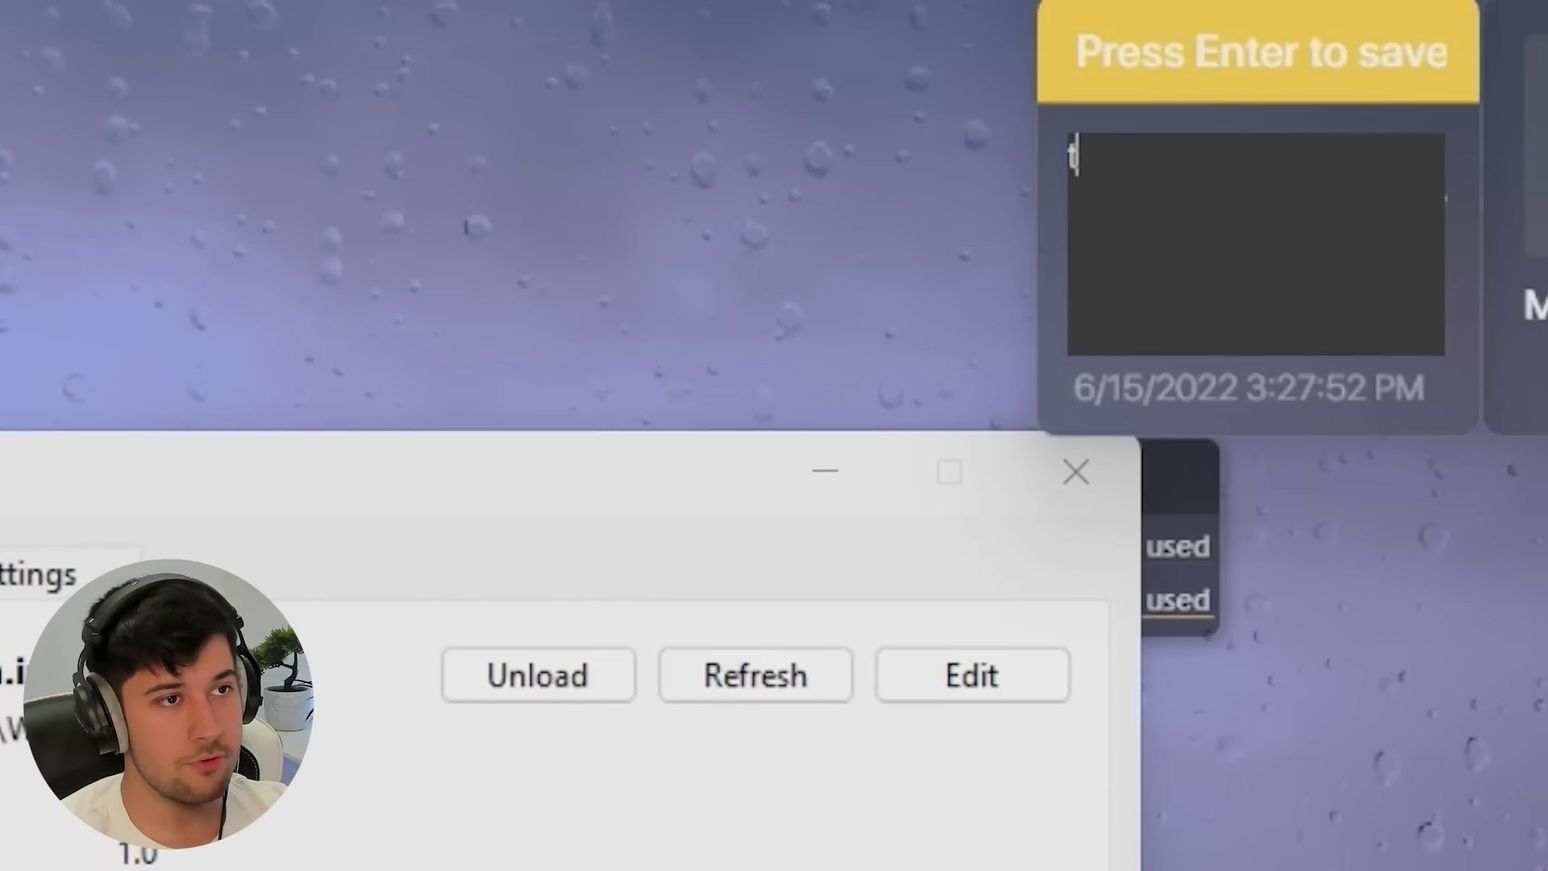
type("lol")
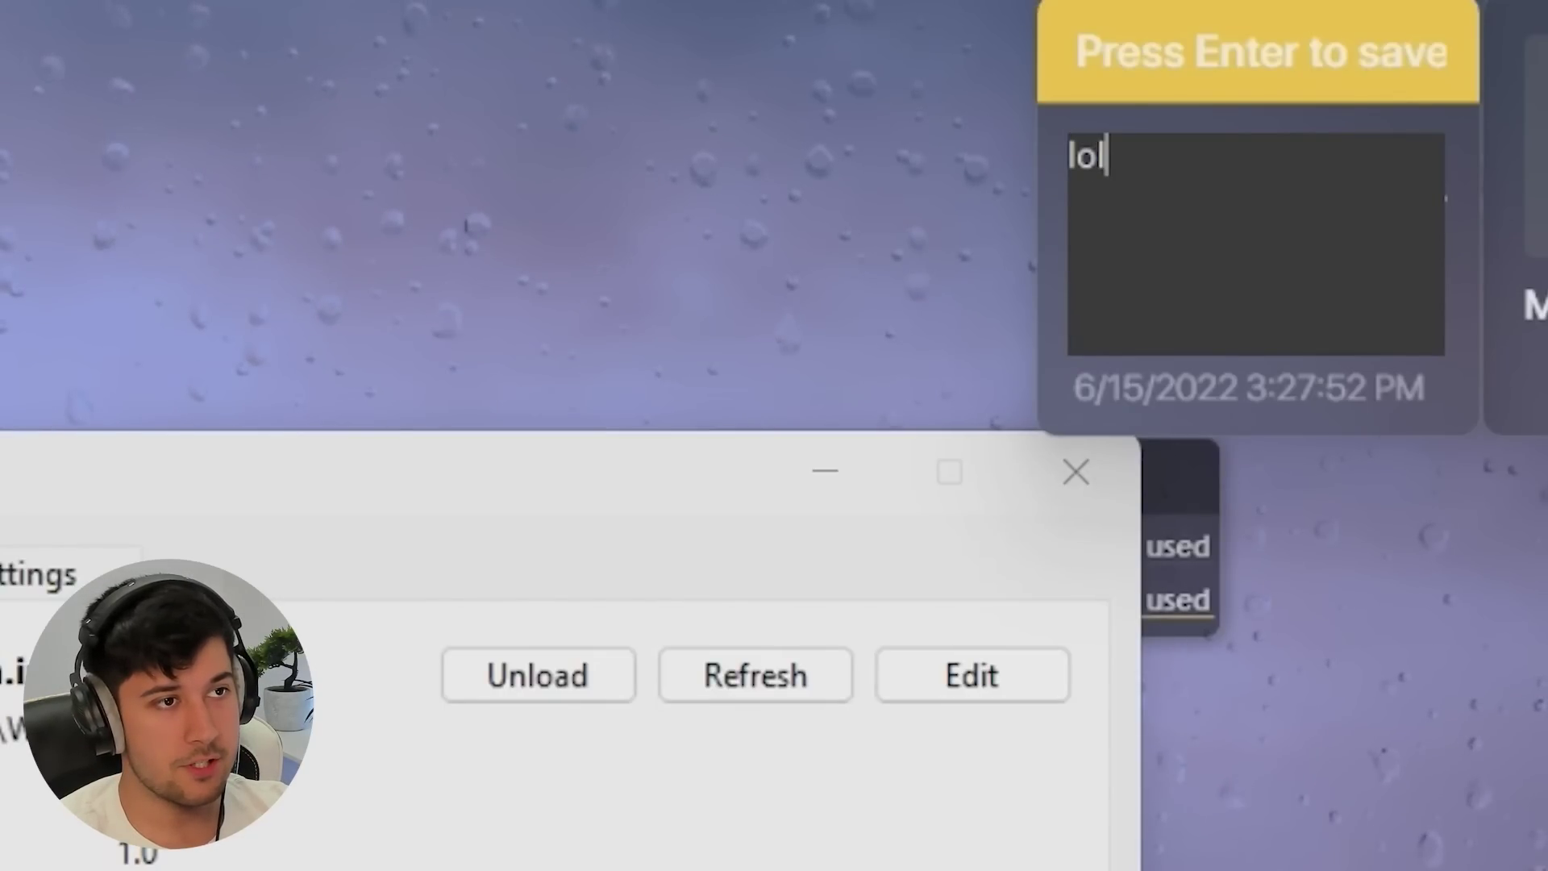
key("Return")
- Shift the skin manager window aside and back, then collapse the Notes folder
left_click_drag(990, 193, 857, 209)
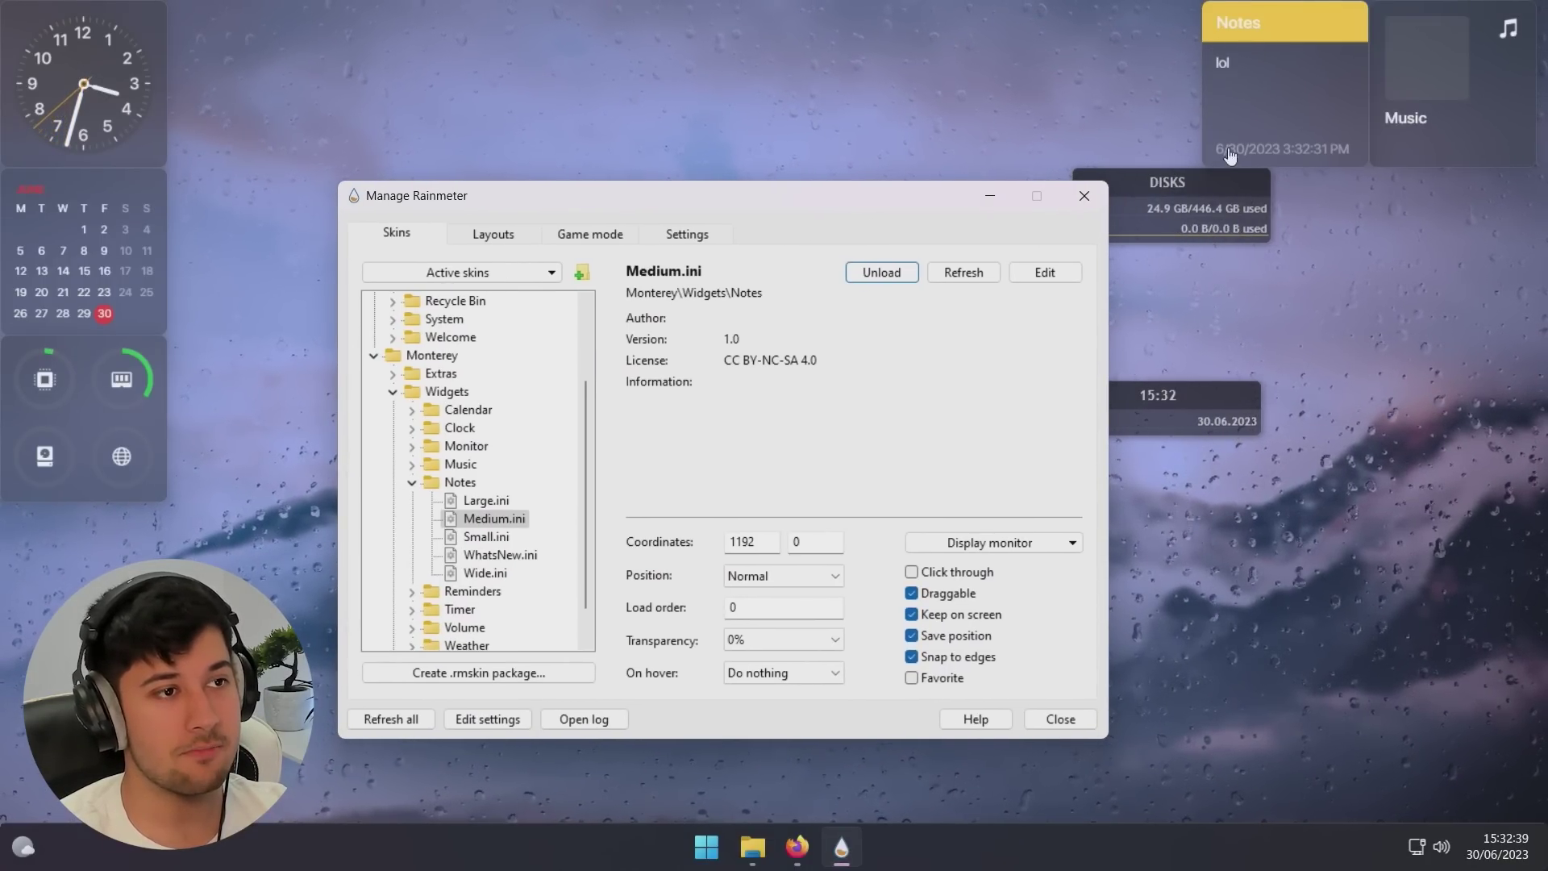
left_click_drag(841, 199, 873, 171)
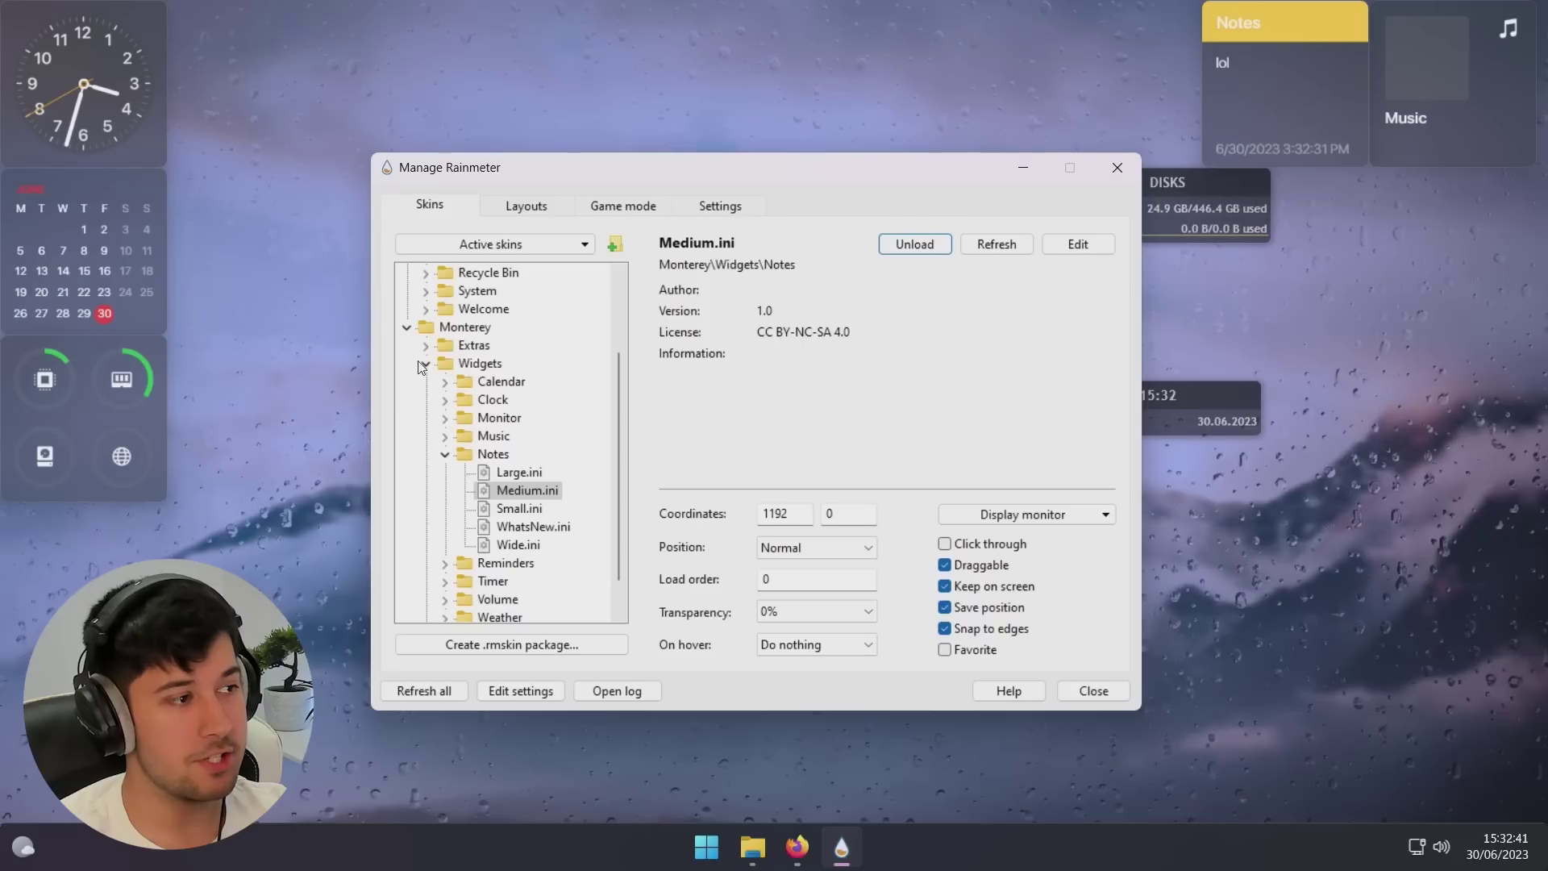
left_click(453, 454)
left_click(446, 455)
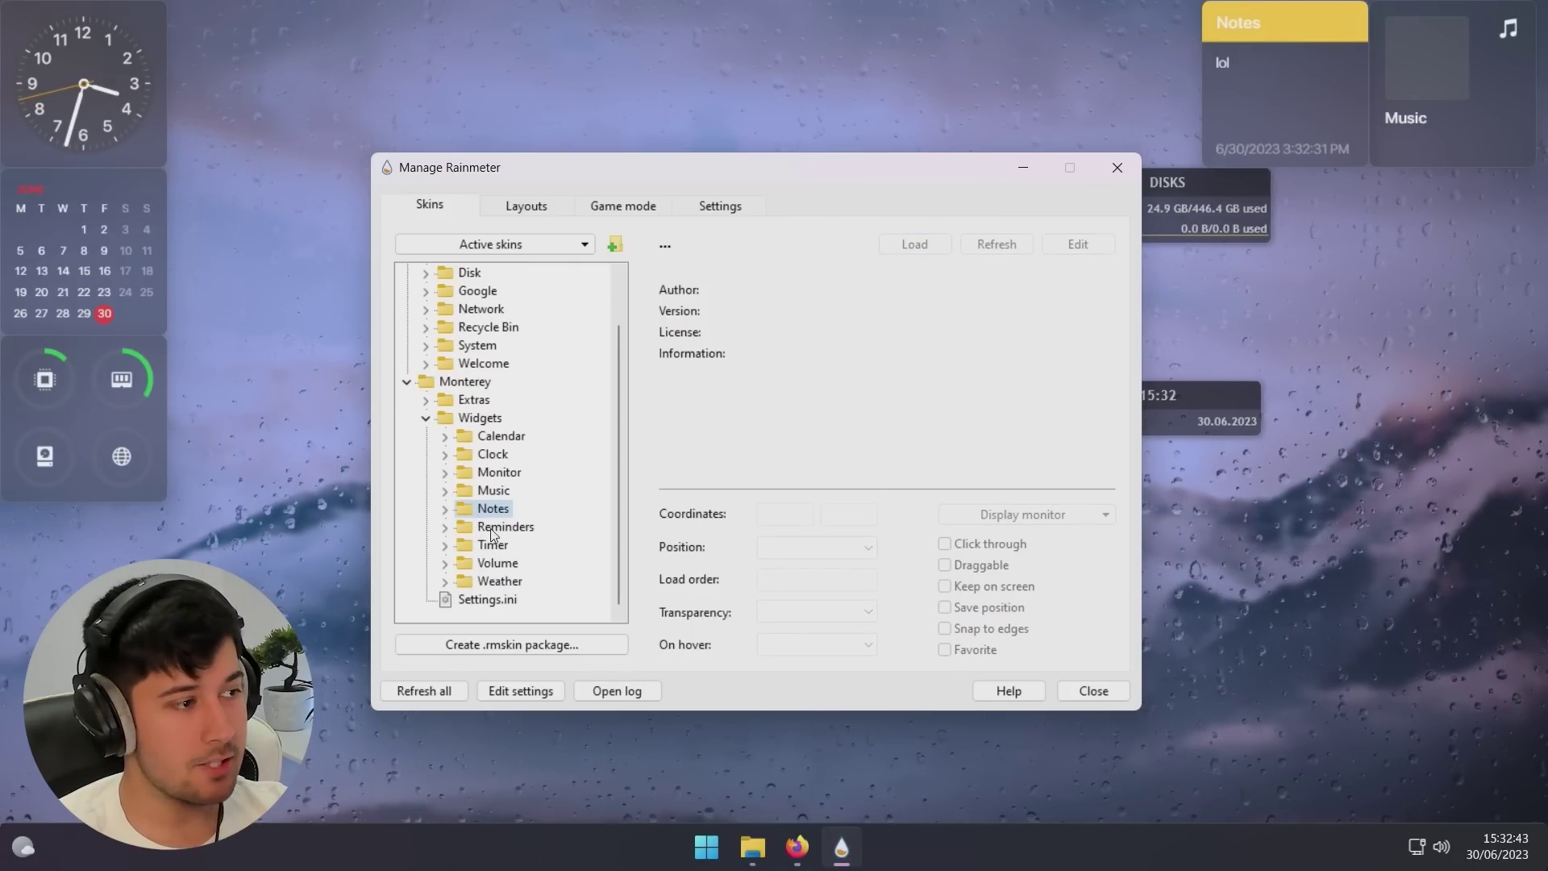
left_click(458, 527)
- Load the Medium volume widget, check system volume, raise it, and move the widget
left_click(445, 528)
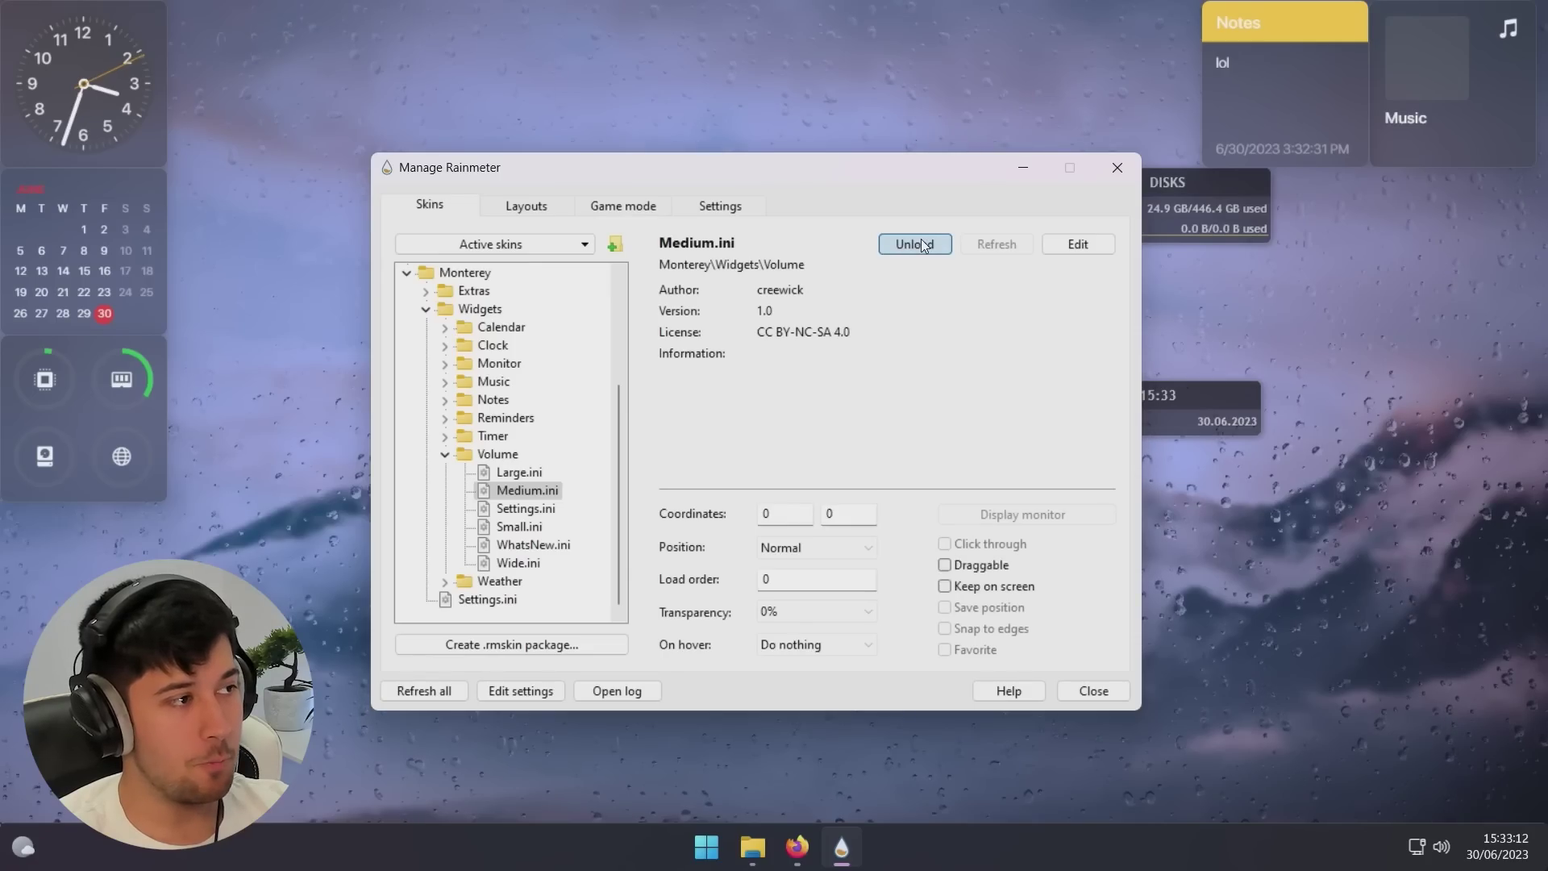
left_click(923, 245)
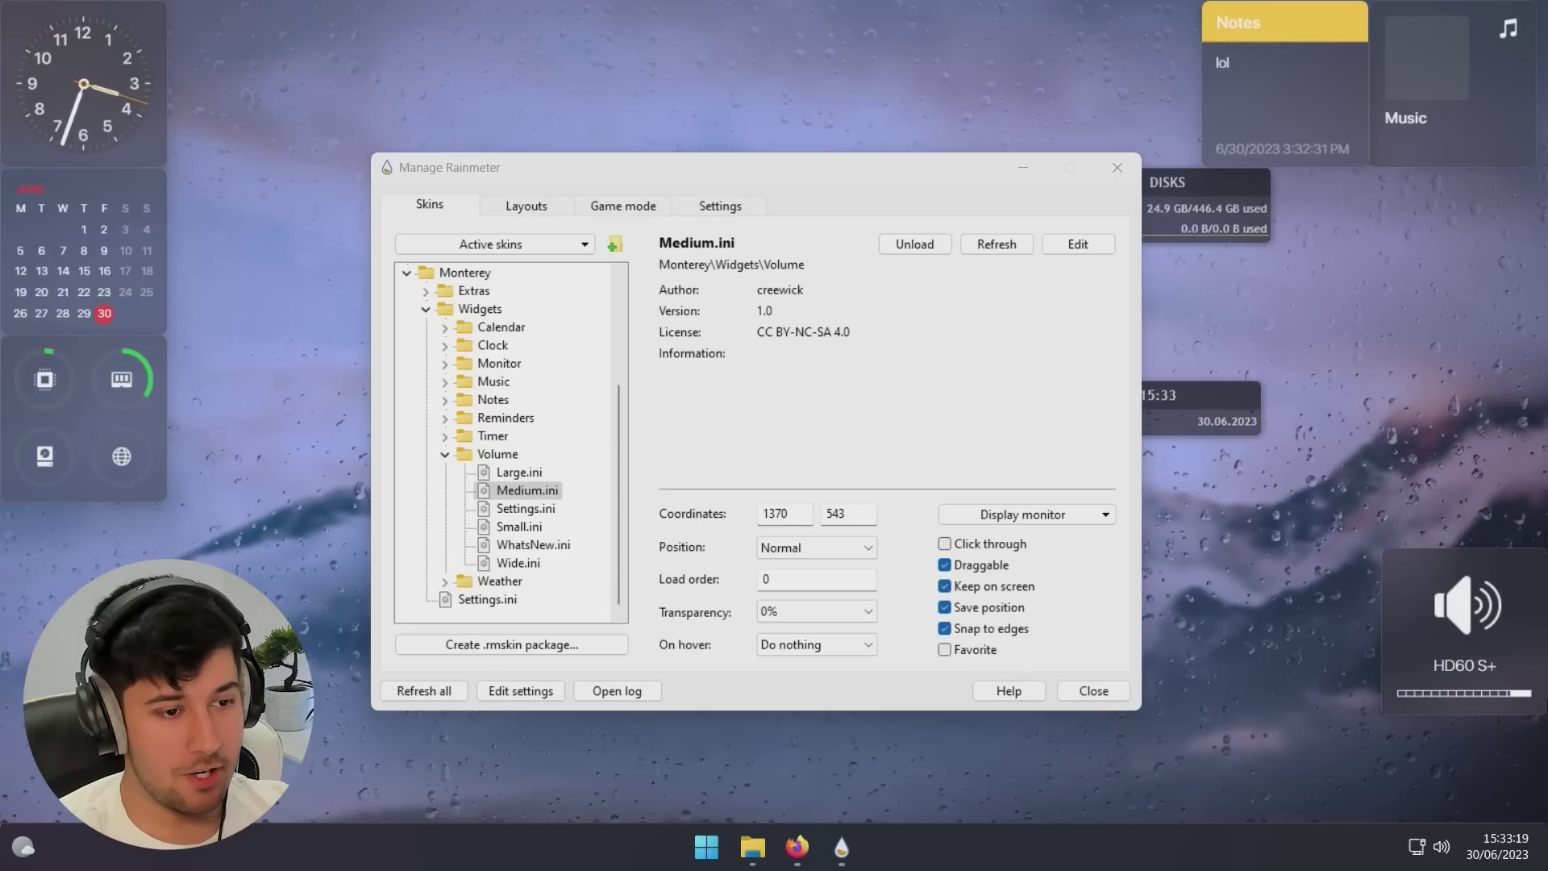
left_click(1443, 848)
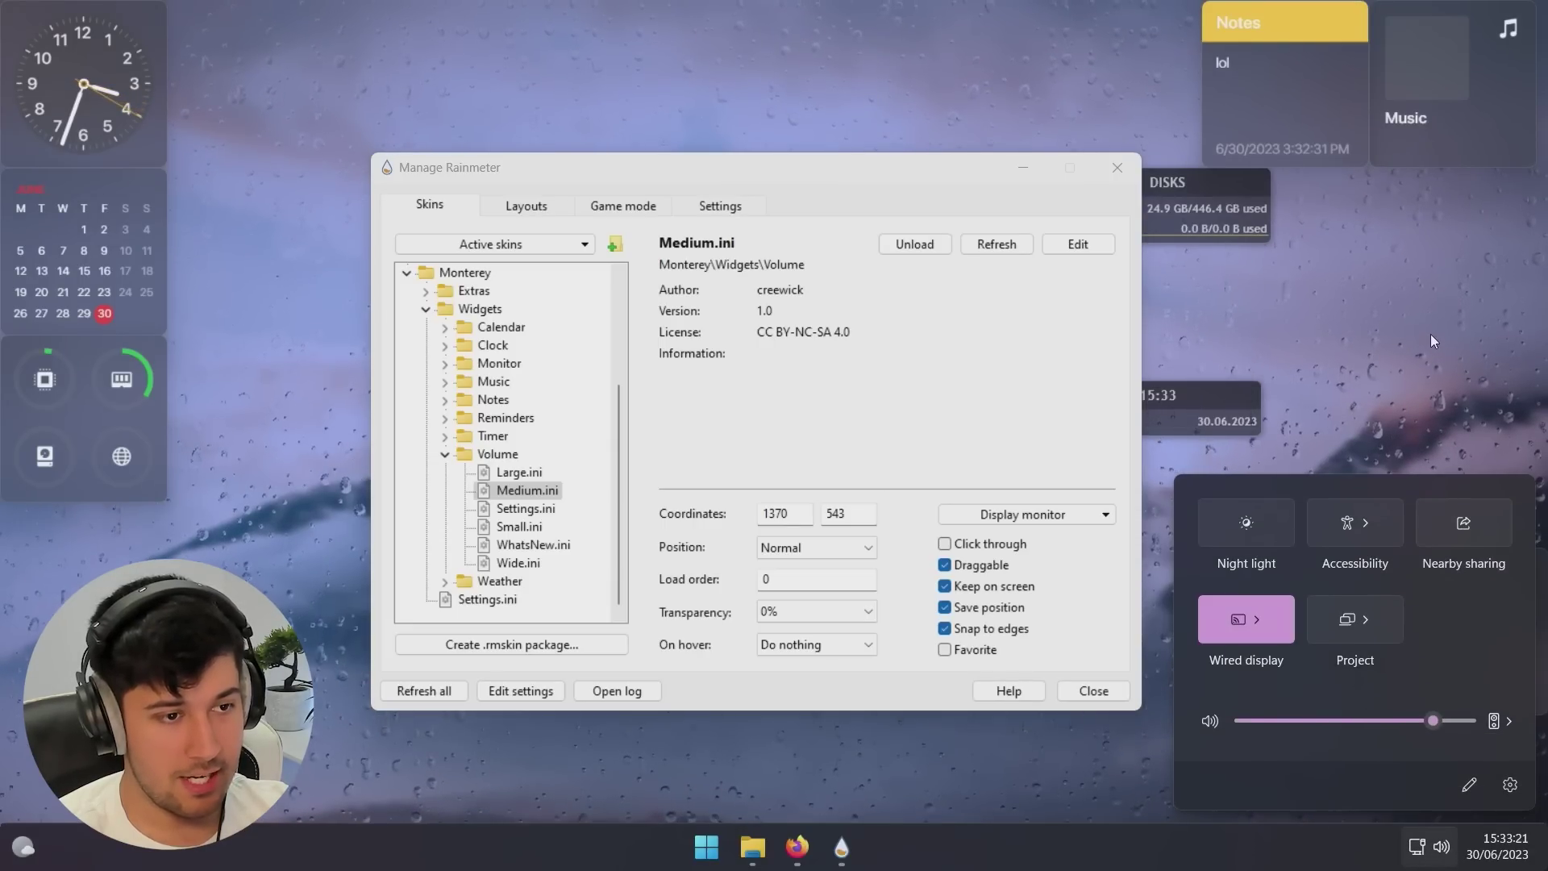
left_click(1422, 355)
left_click_drag(1501, 698, 1522, 699)
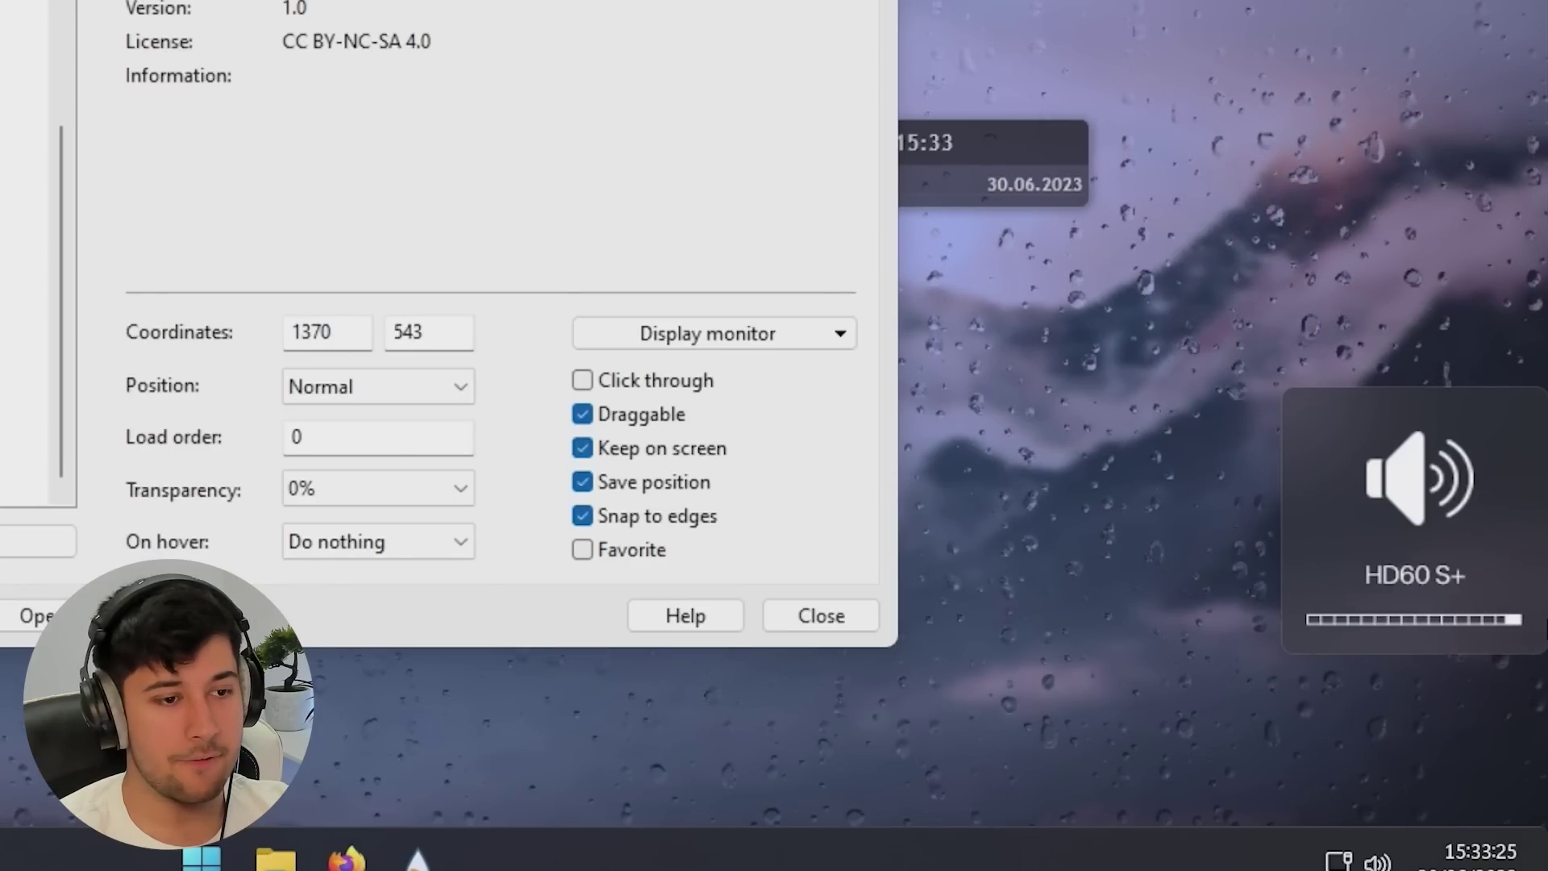
left_click_drag(1420, 476, 1440, 407)
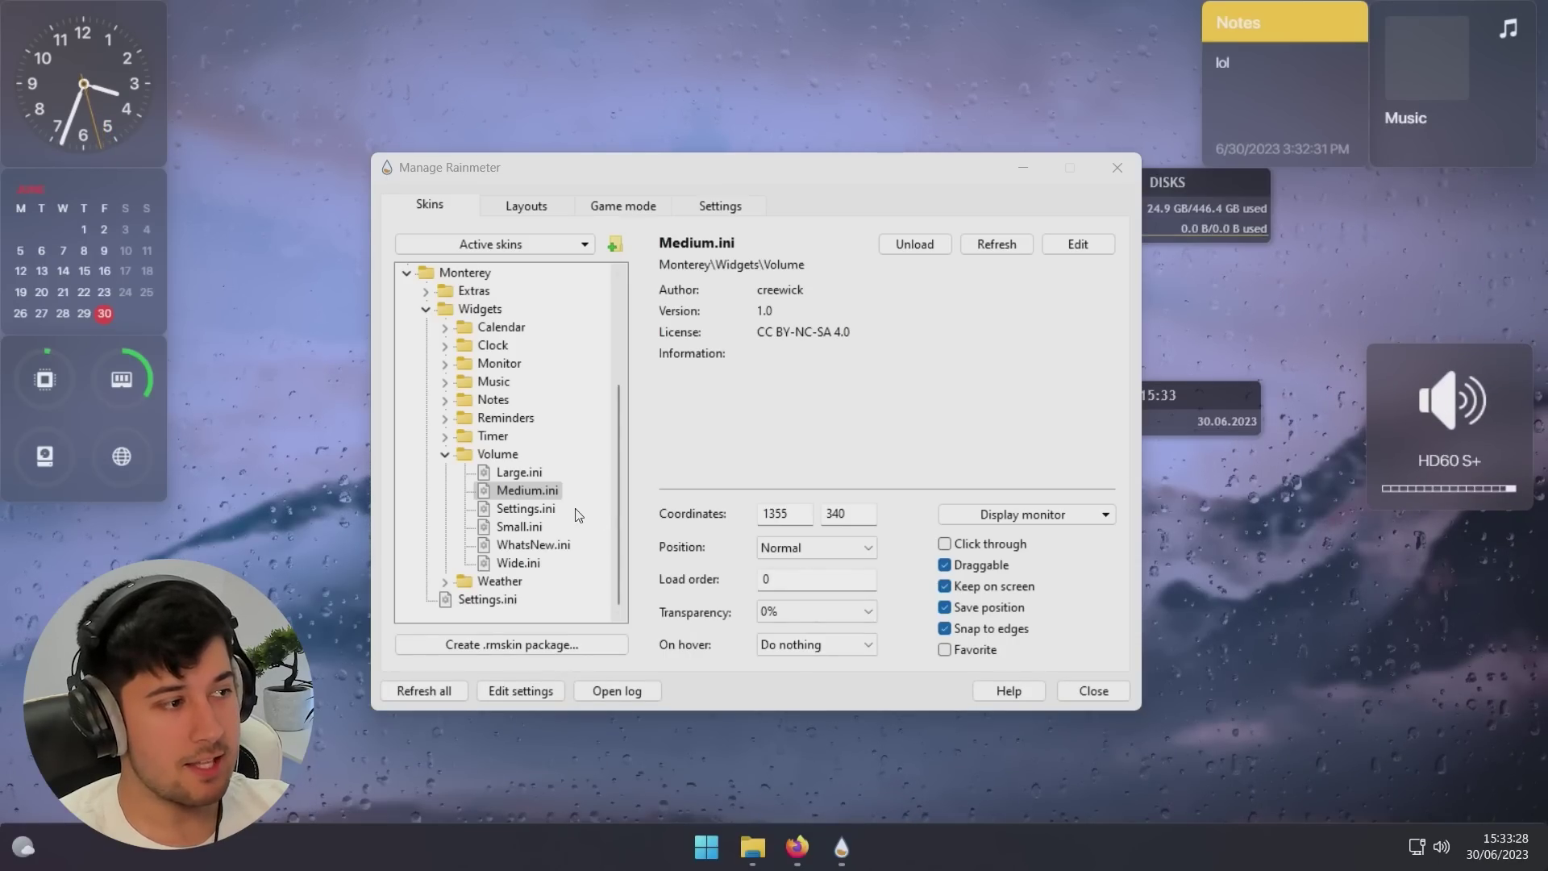
- Place the round volume widget top-right, mute it, and move the weather widget right
left_click(525, 508)
left_click(913, 245)
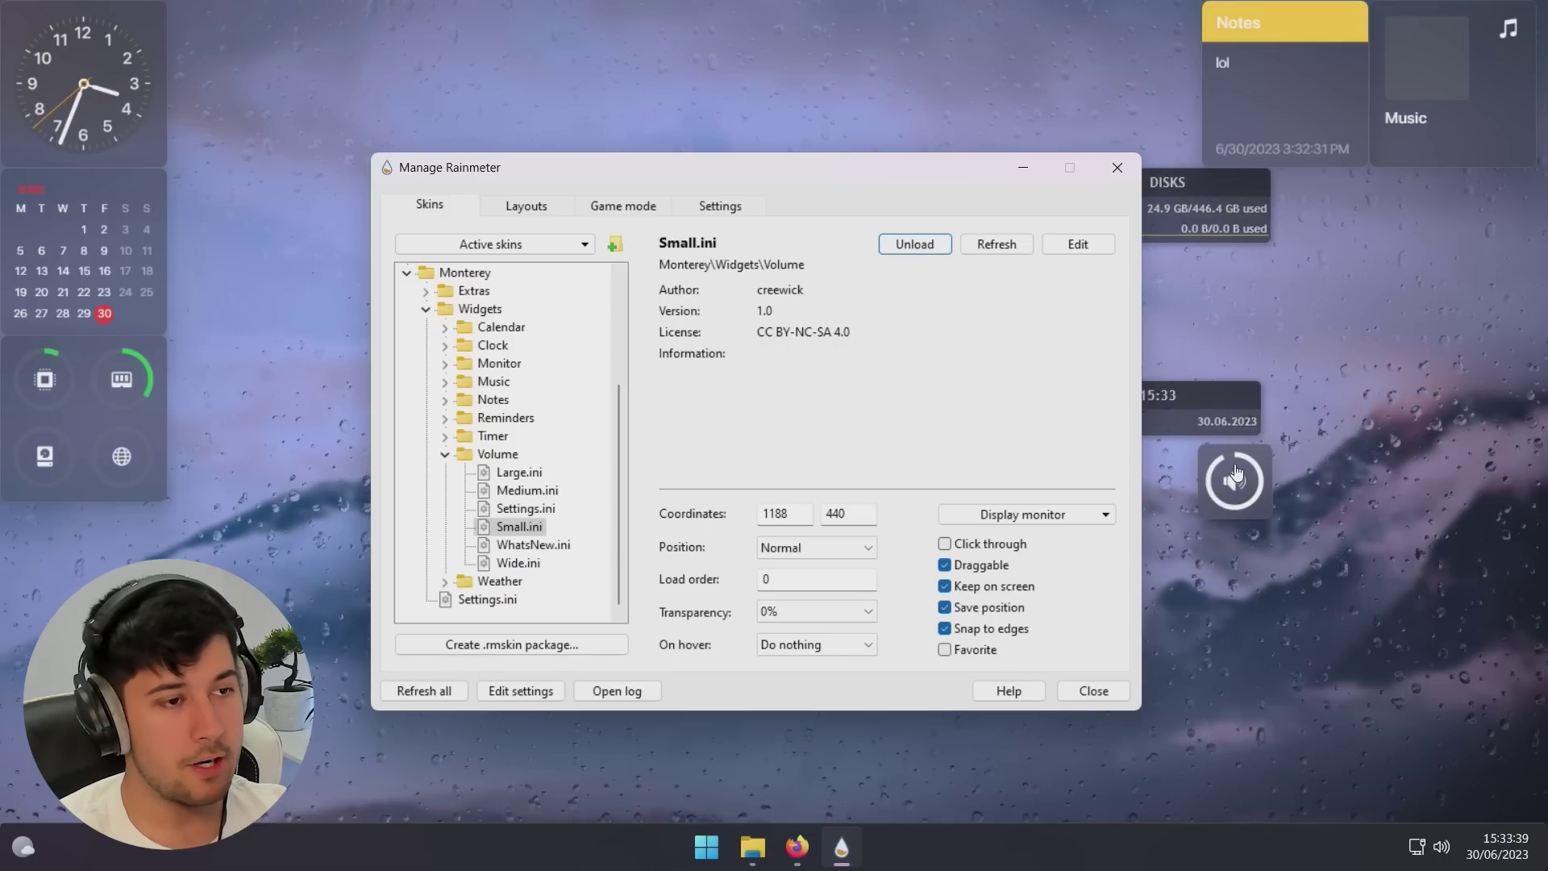
left_click_drag(1238, 472, 1417, 256)
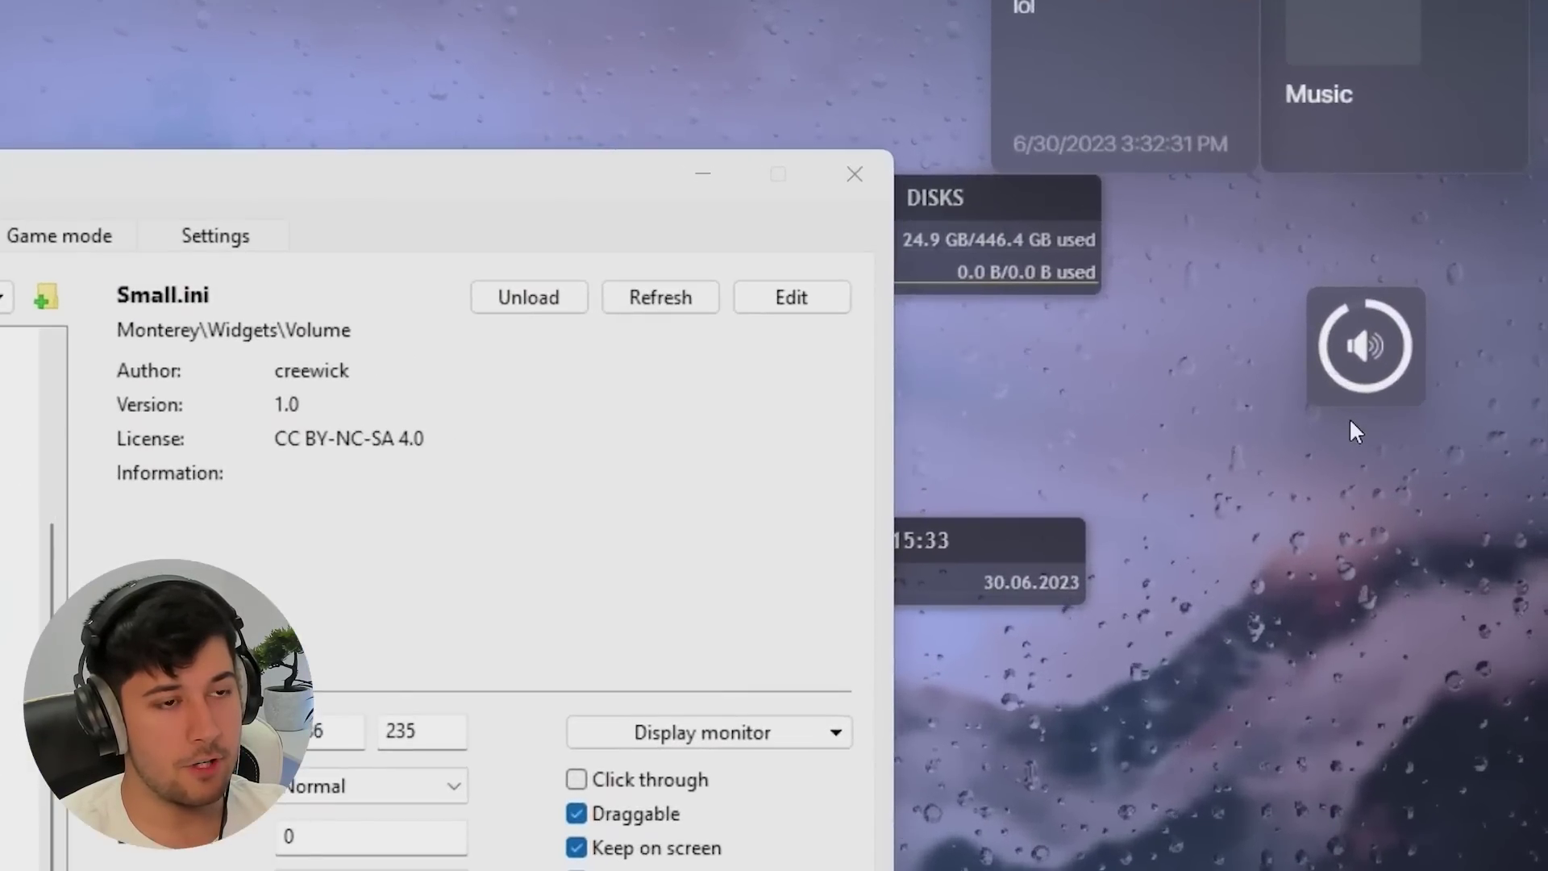
right_click(1423, 306)
left_click(1420, 267)
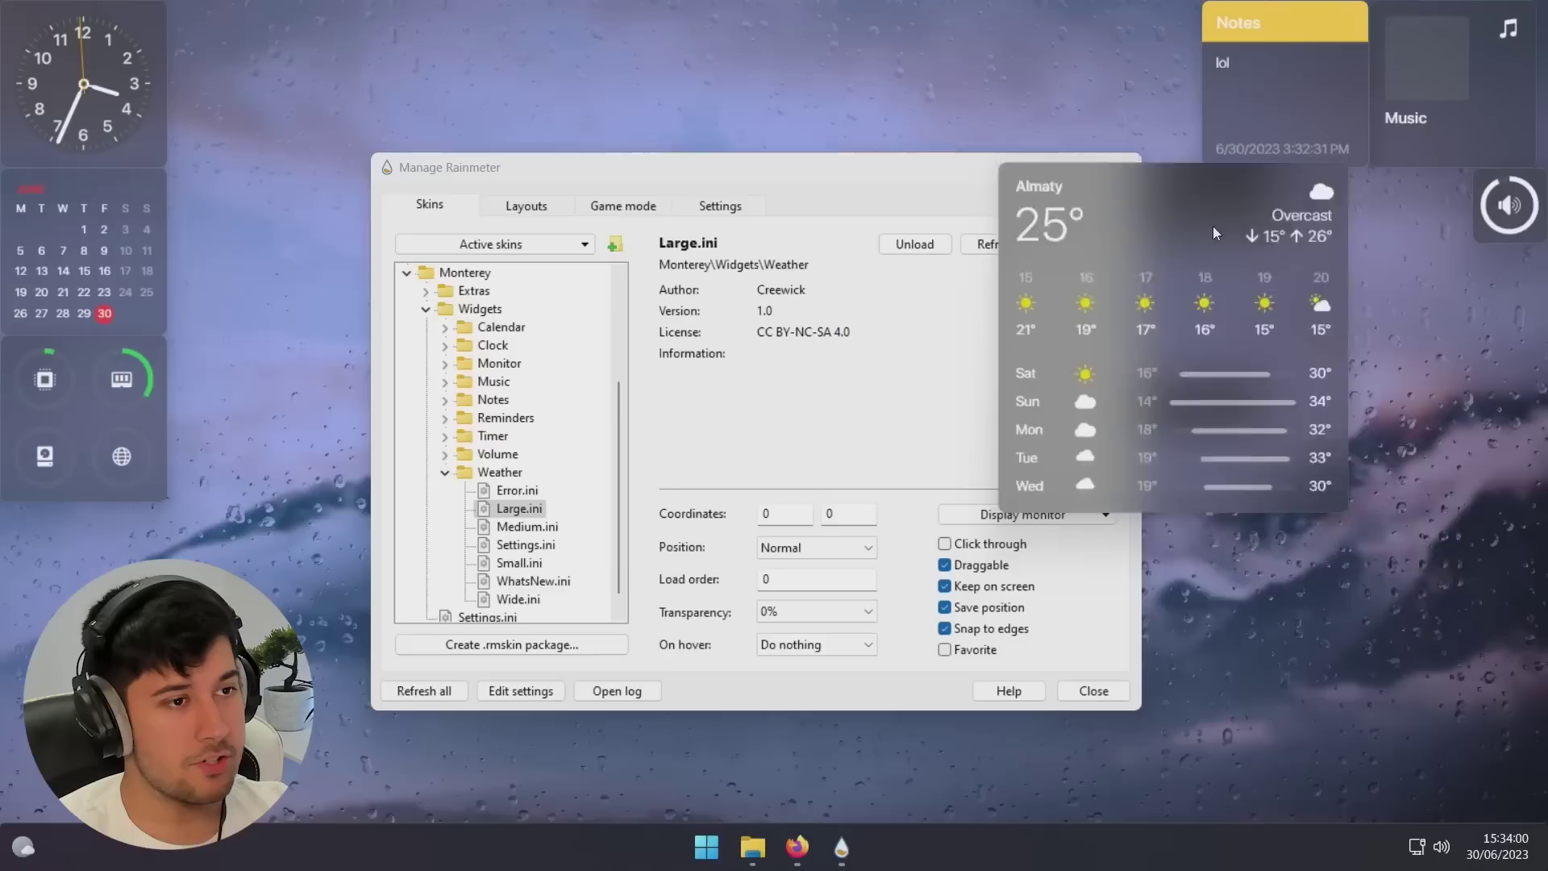
left_click_drag(1212, 225, 1414, 356)
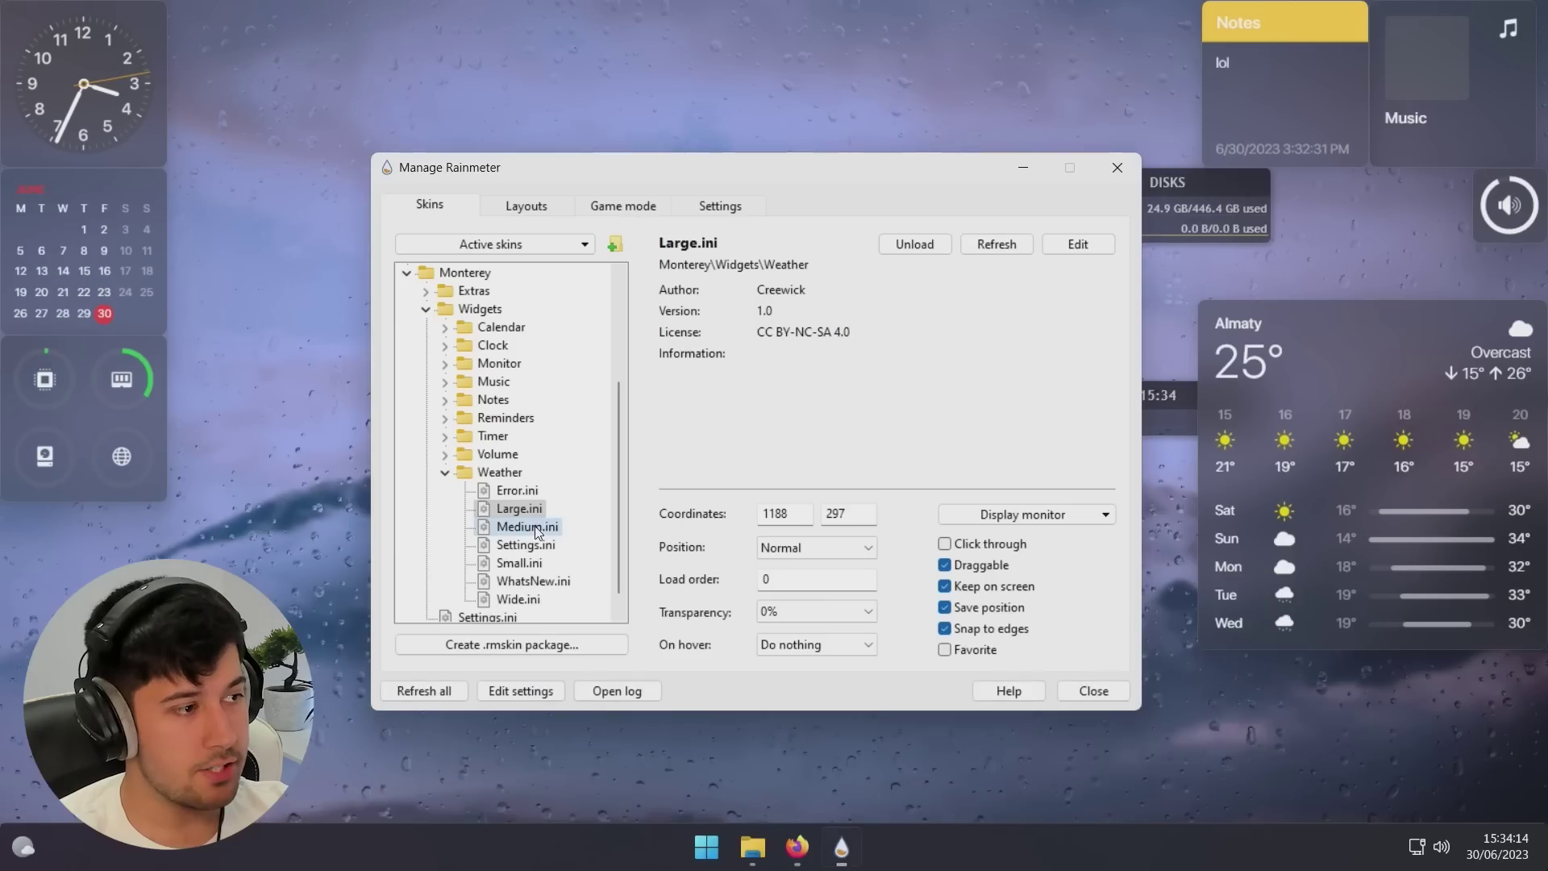
- Switch to the Medium weather widget and move it to the top beside Notes
key("Down")
left_click(926, 245)
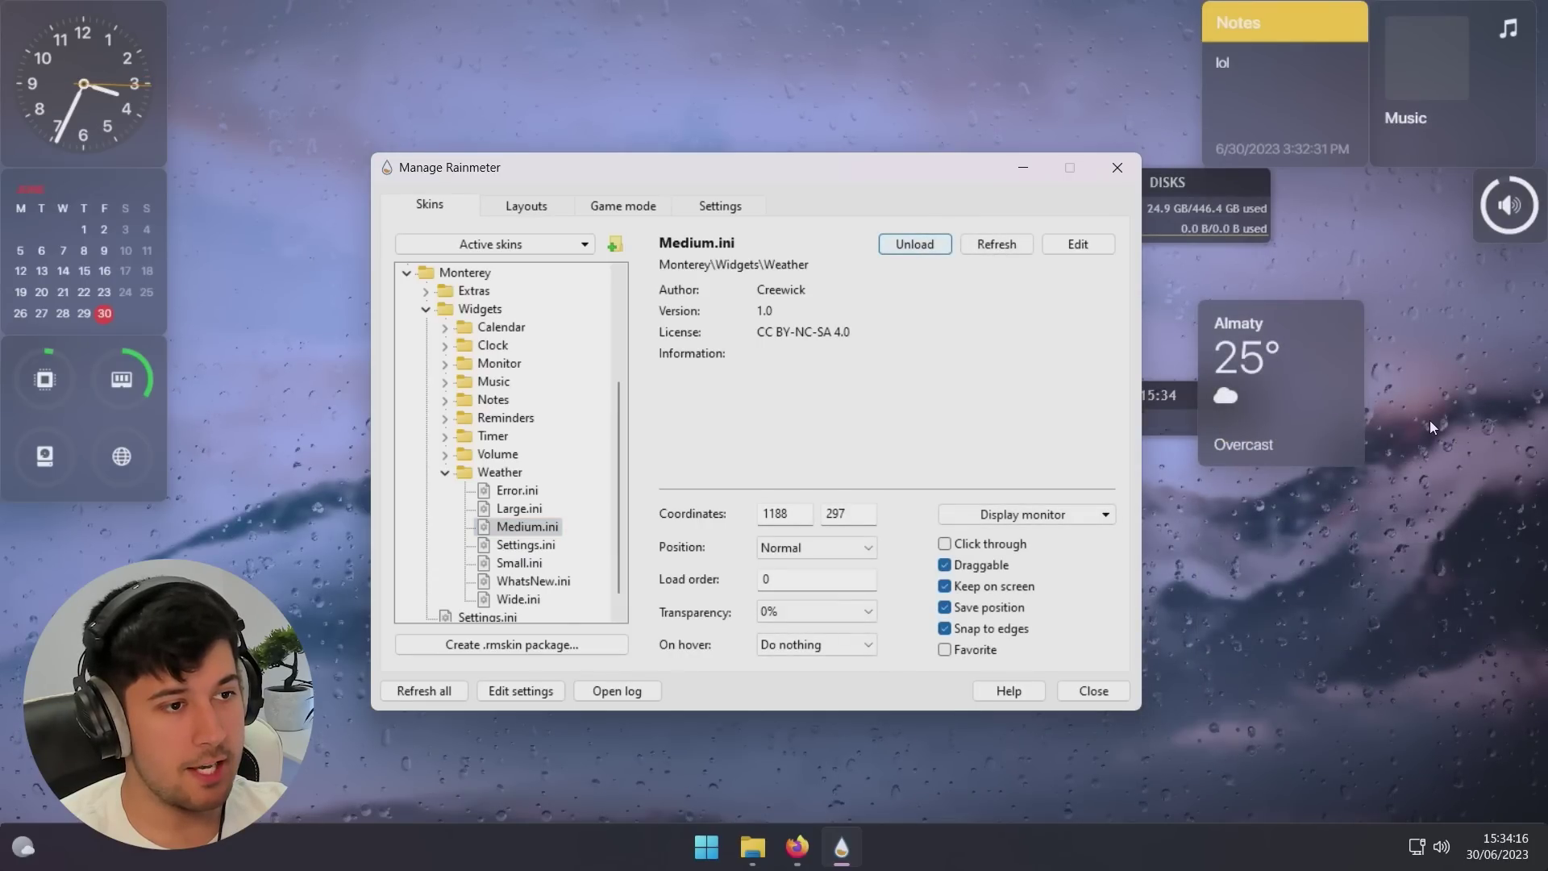
left_click_drag(1306, 367, 1077, 143)
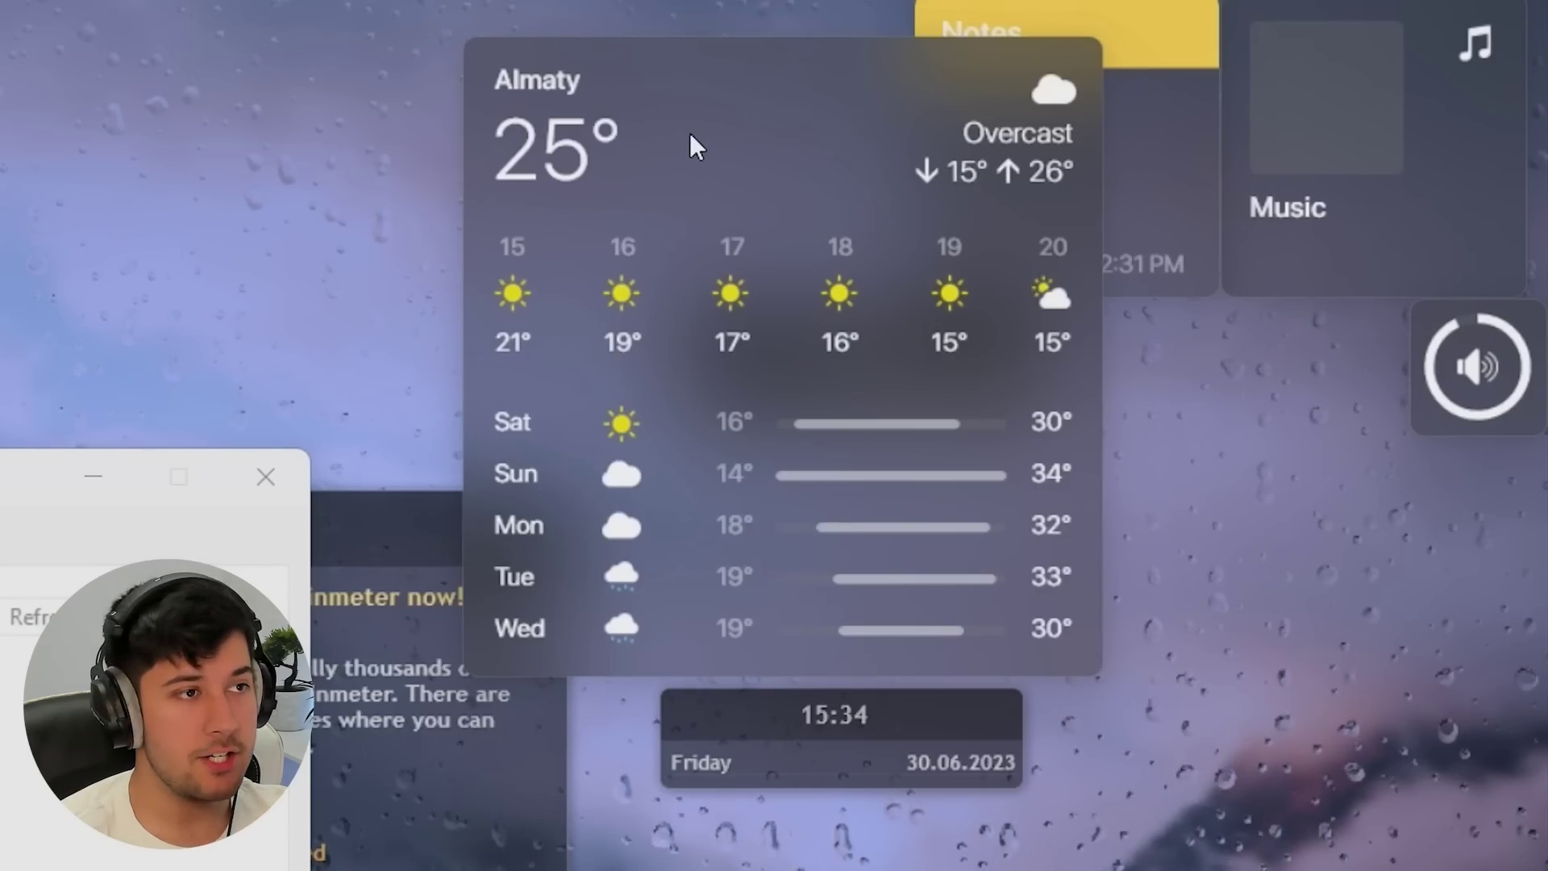
- Edit the weather widget's City from Almaty to London and save
right_click(631, 110)
left_click(698, 132)
double_click(891, 262)
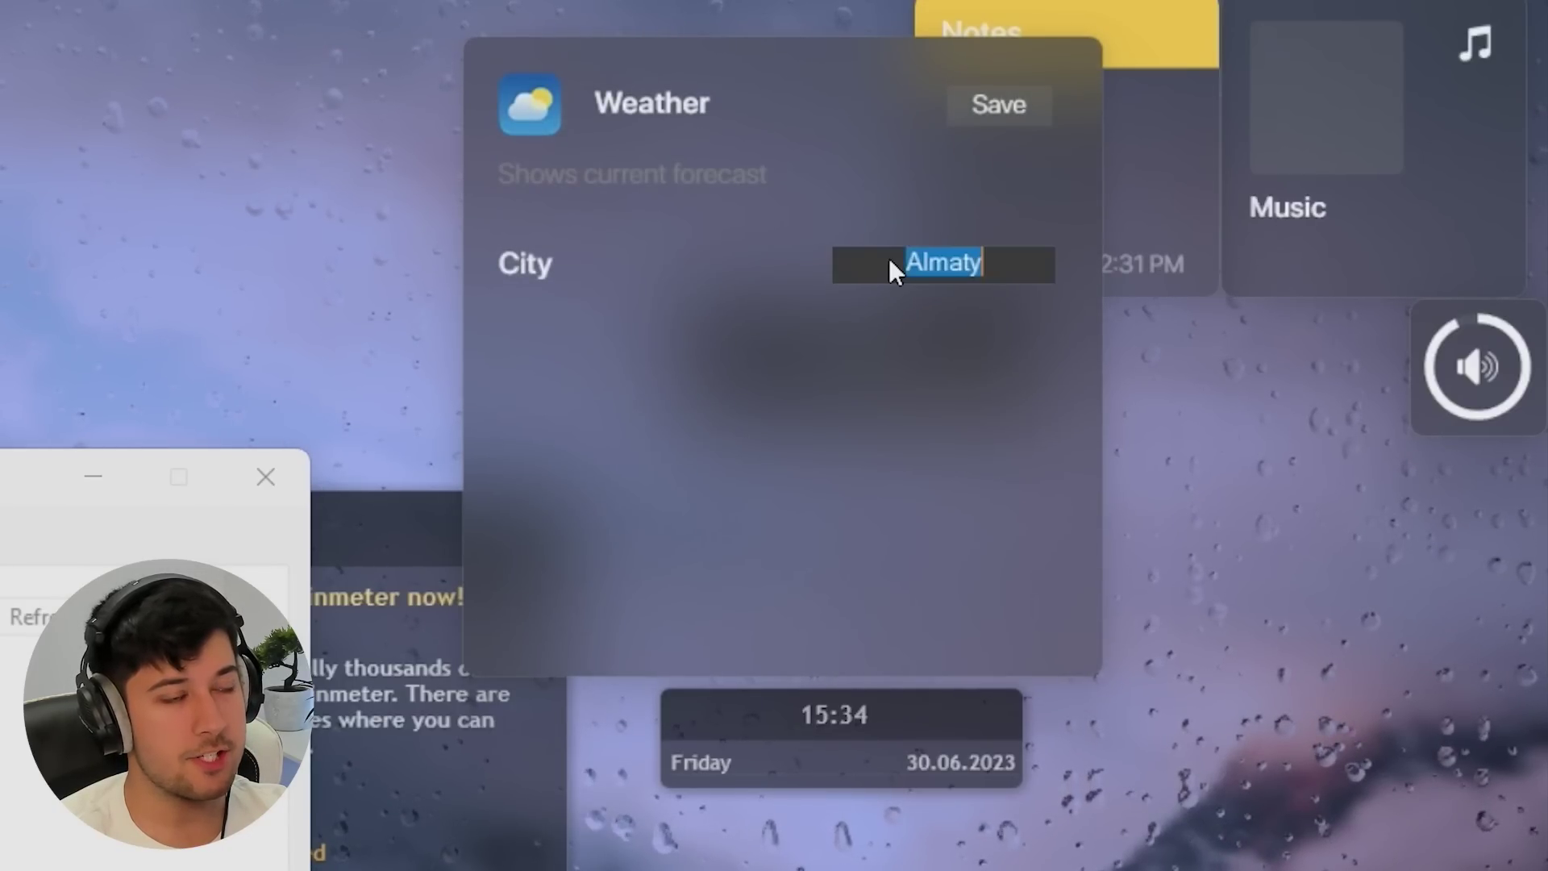
type("Lon")
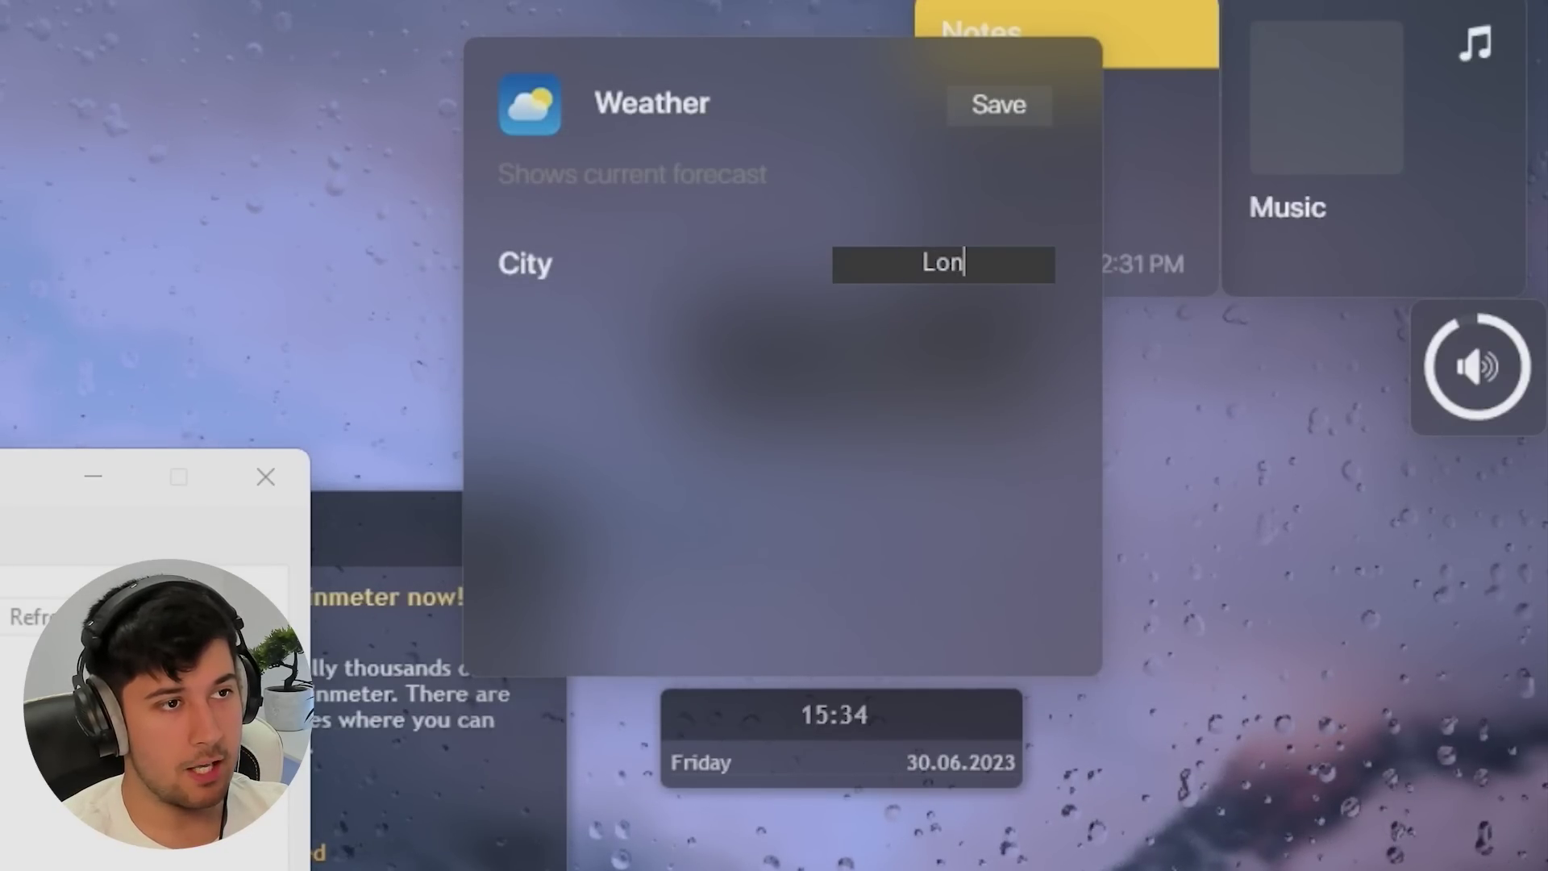
type("d")
left_click(998, 104)
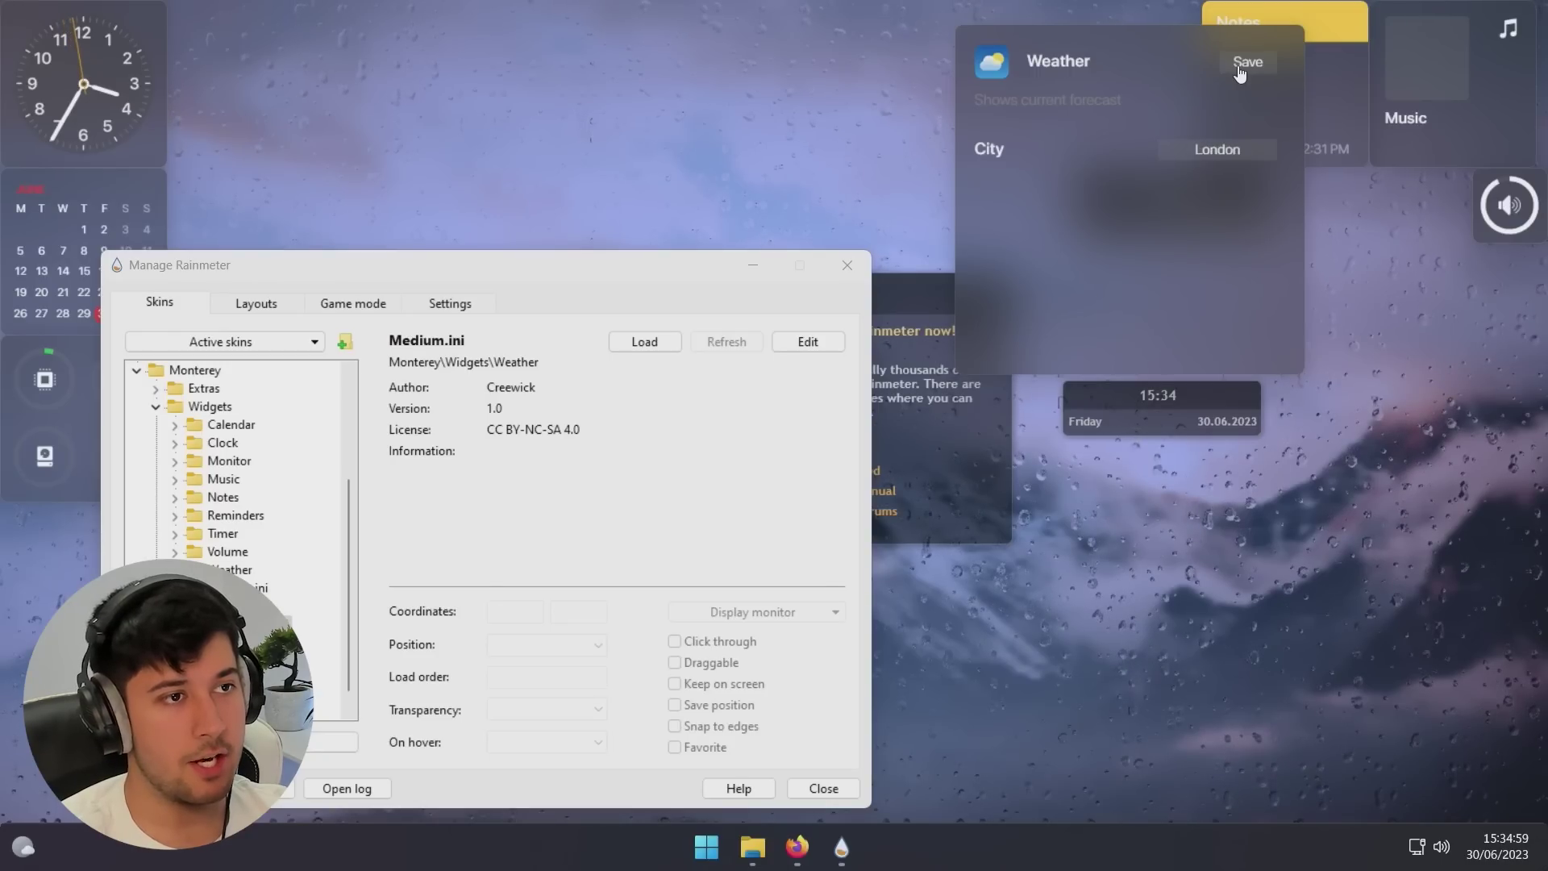
left_click(1242, 65)
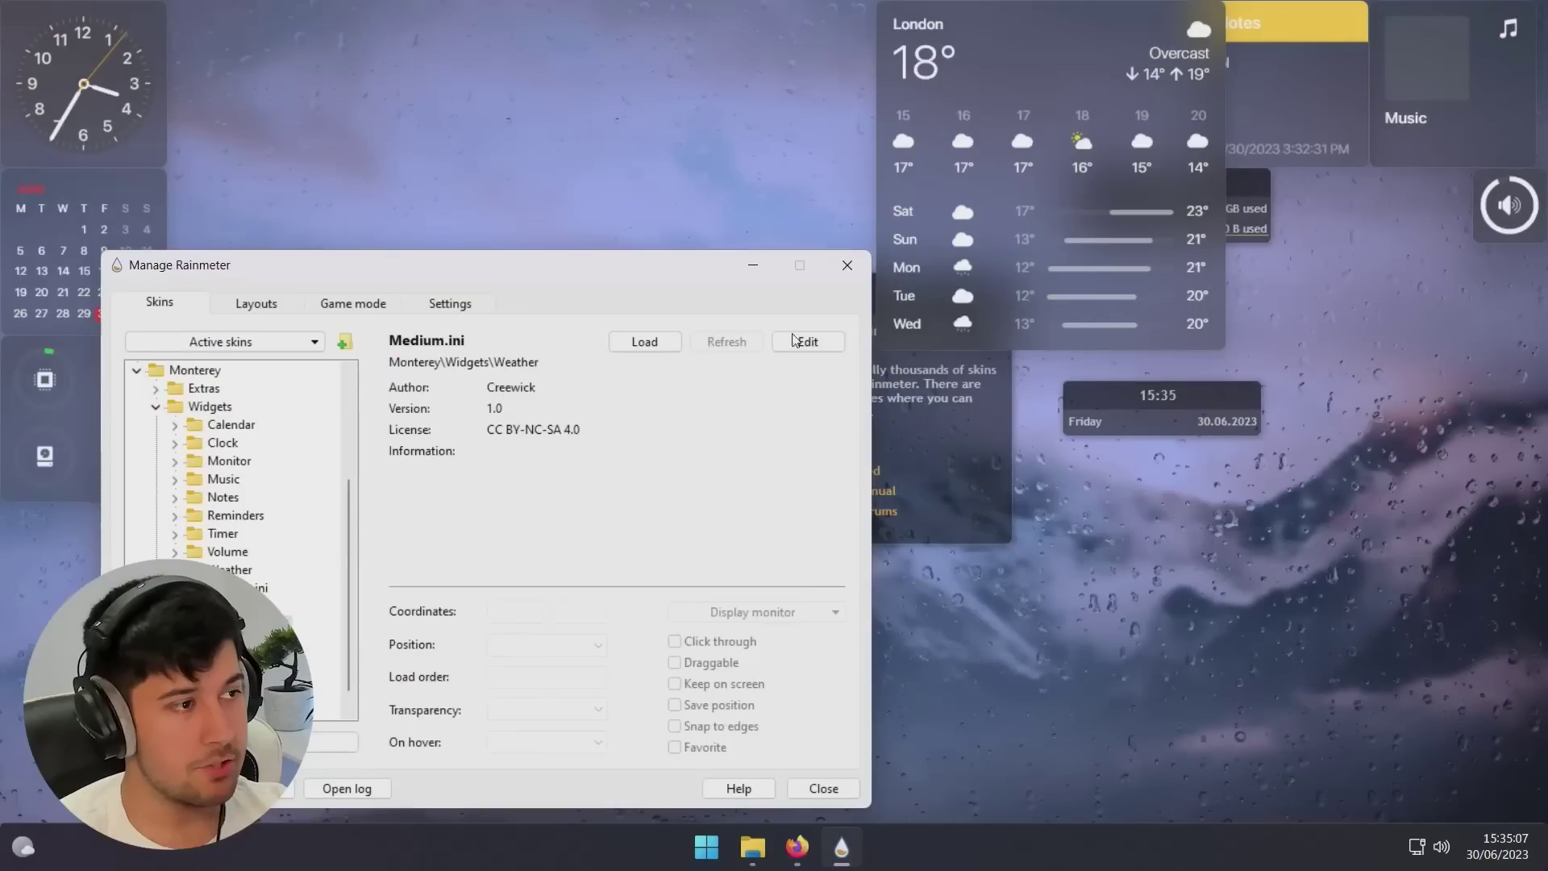
- Load the compact Weather widget, put Weather and Notes top-right, Disks centre, Music lower right
left_click(649, 342)
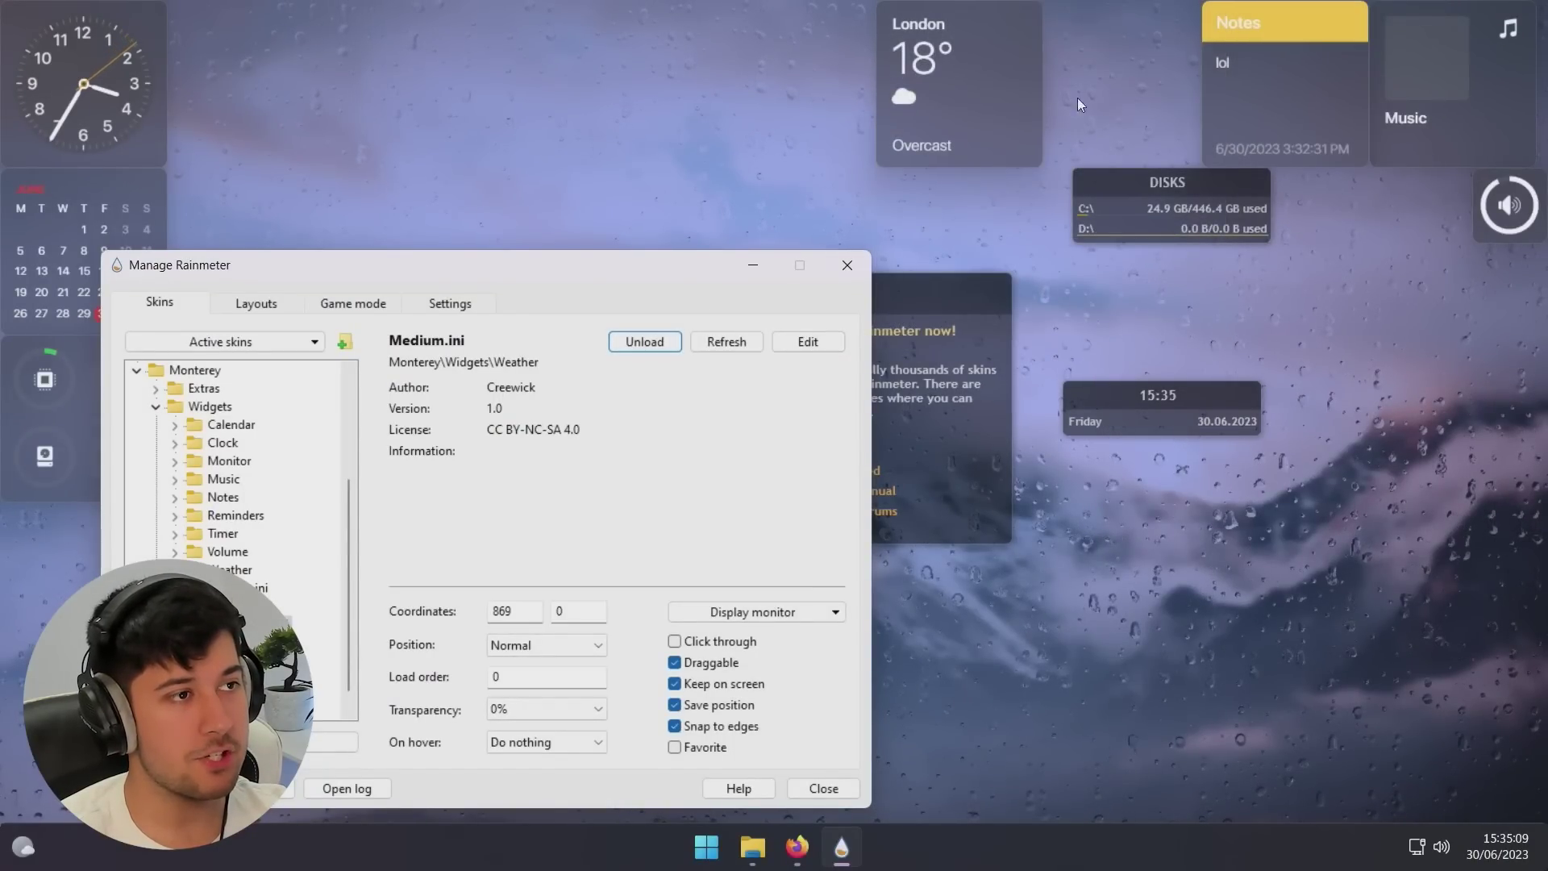
left_click_drag(1009, 65, 1152, 61)
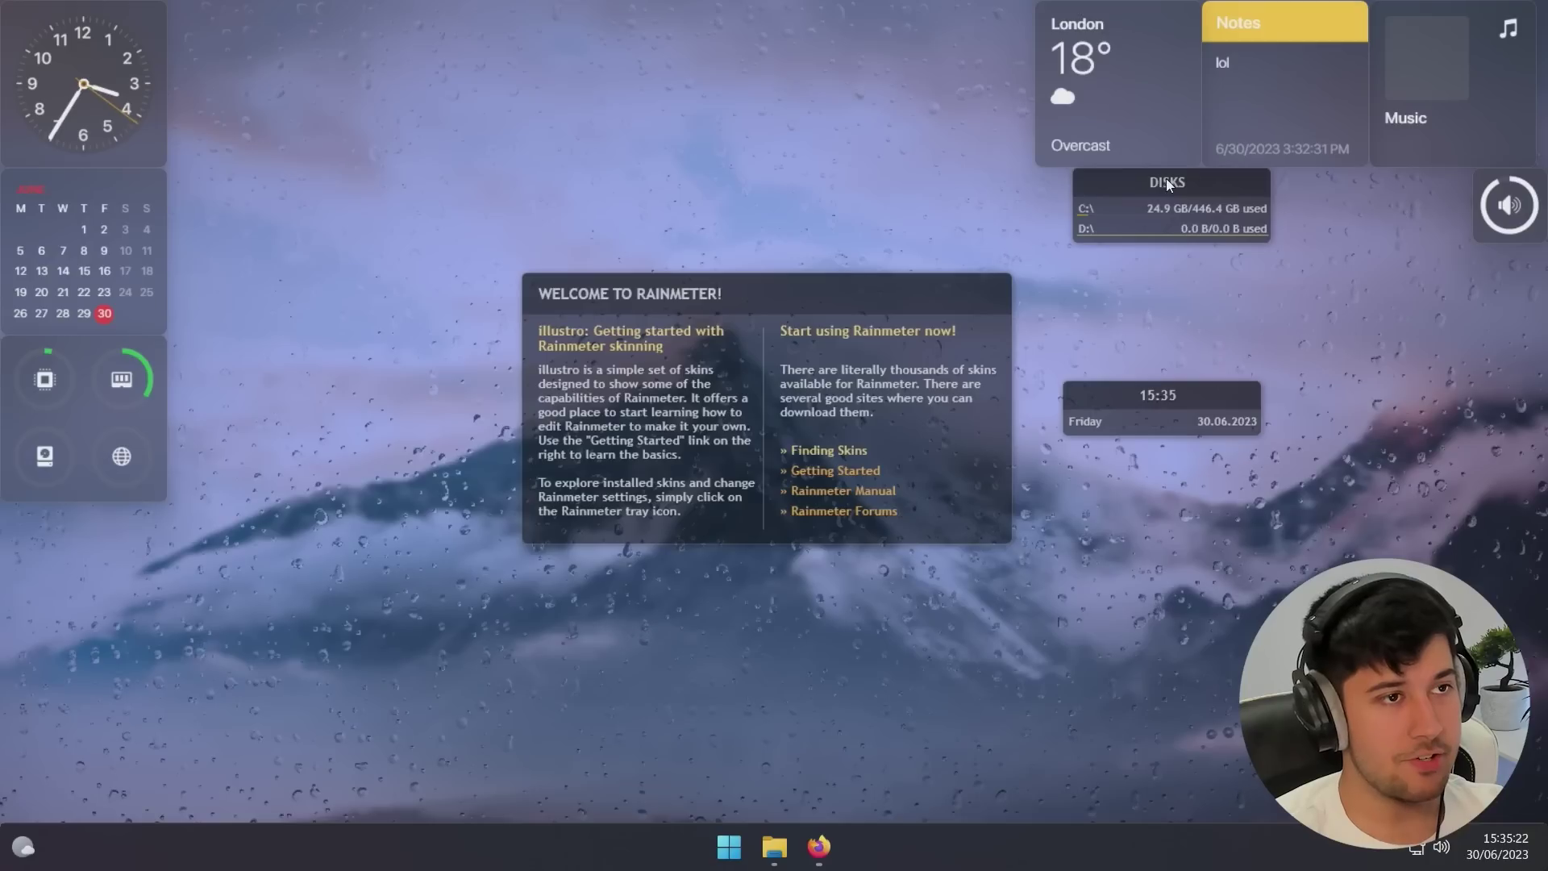
left_click_drag(1166, 181, 669, 186)
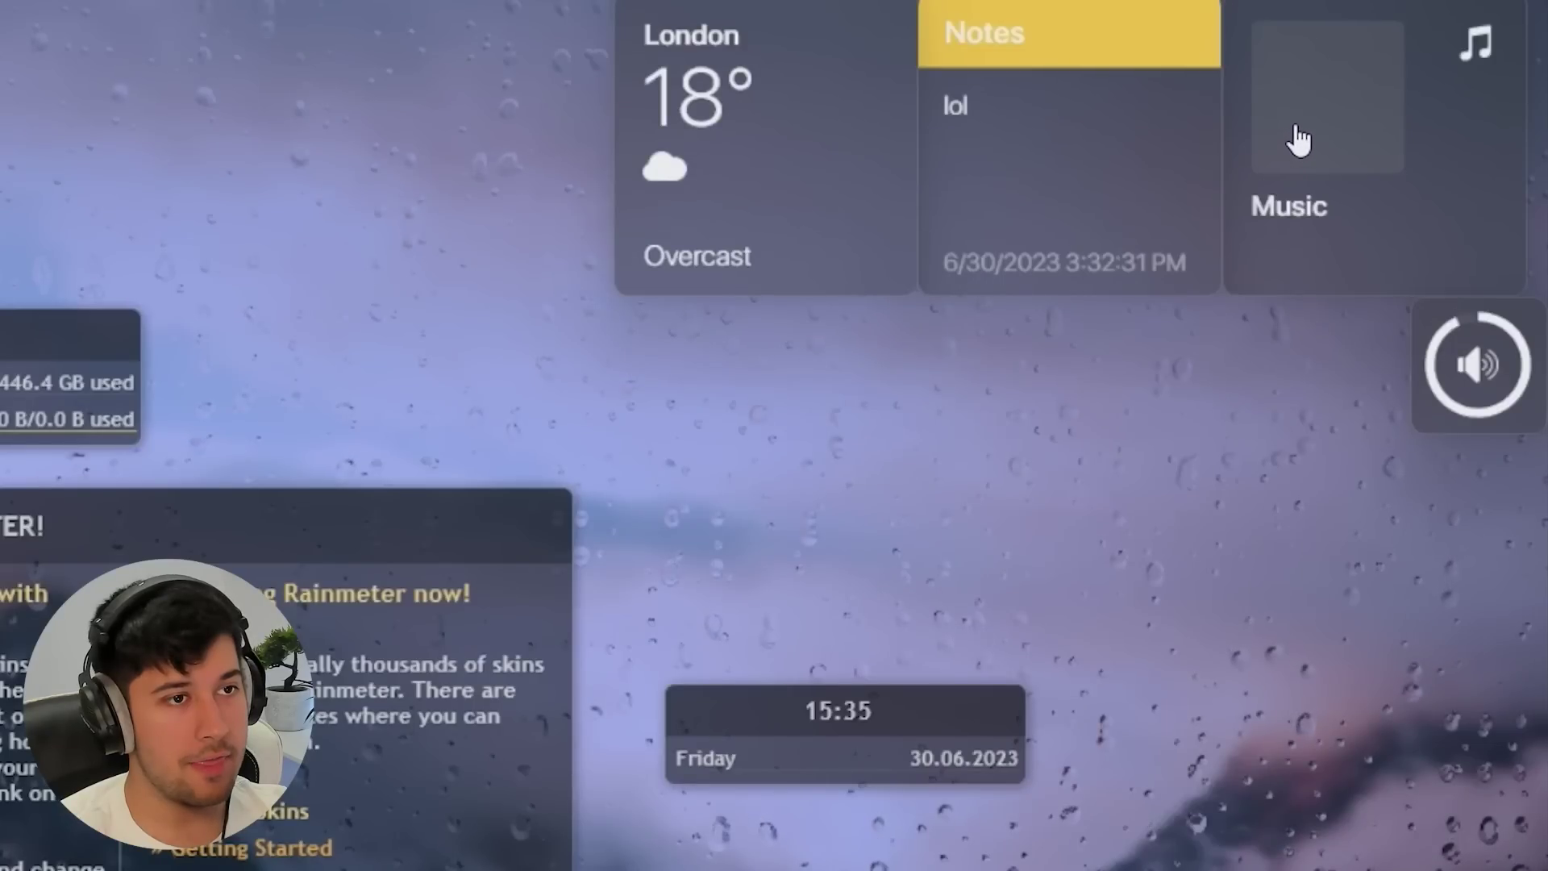
left_click_drag(1298, 138, 1154, 732)
left_click_drag(1026, 56, 929, 449)
left_click_drag(793, 32, 1403, 32)
left_click_drag(1020, 570, 1155, 109)
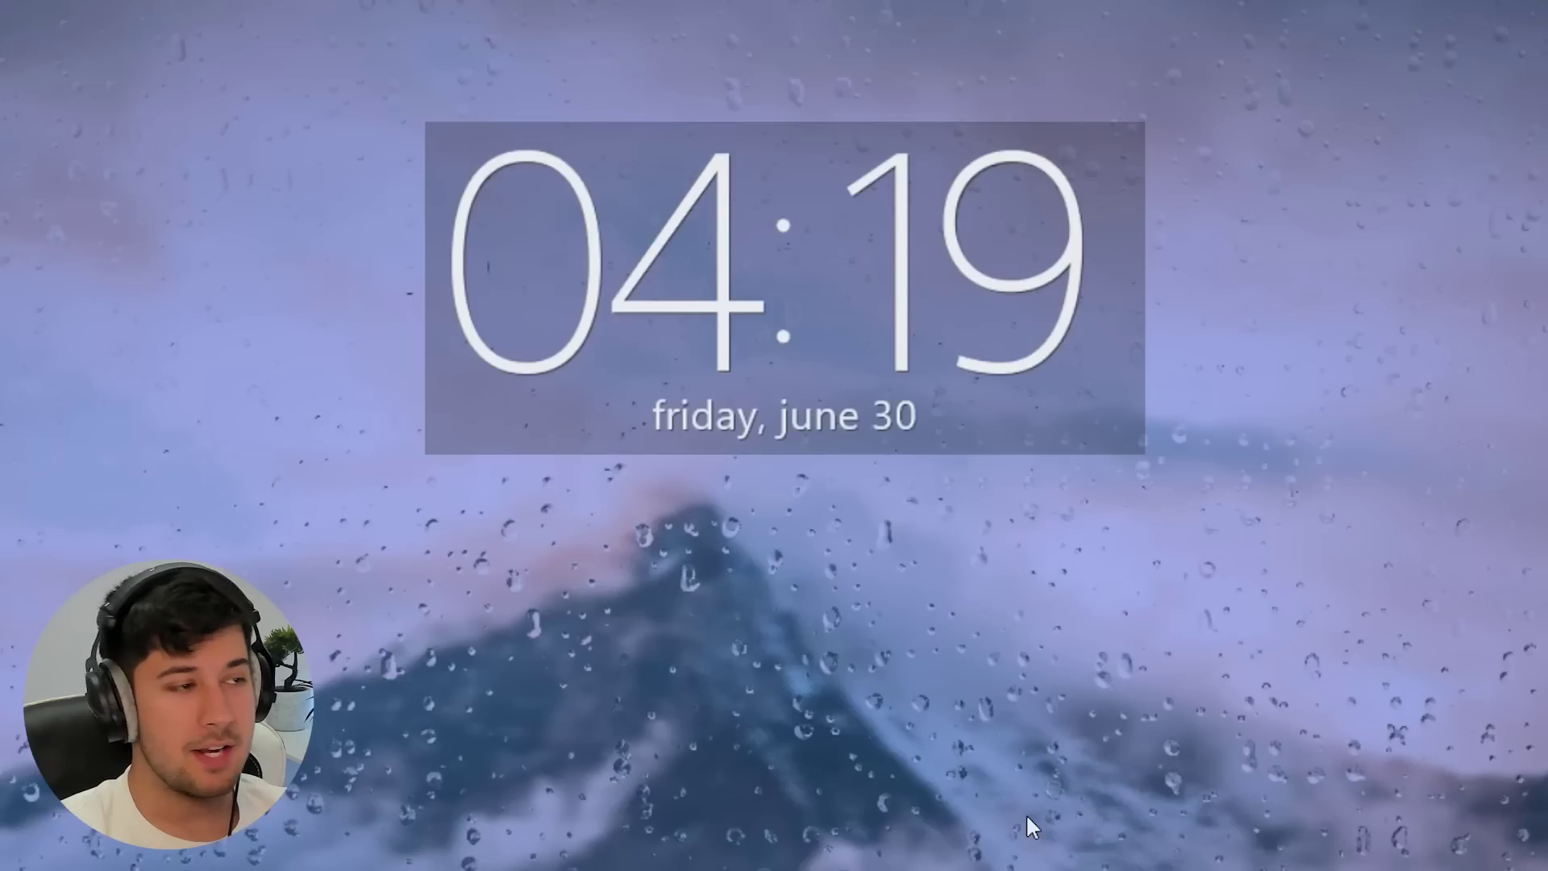
- Move the large digital clock widget down and back, leaving it at the desktop's top centre
left_click_drag(870, 209, 844, 185)
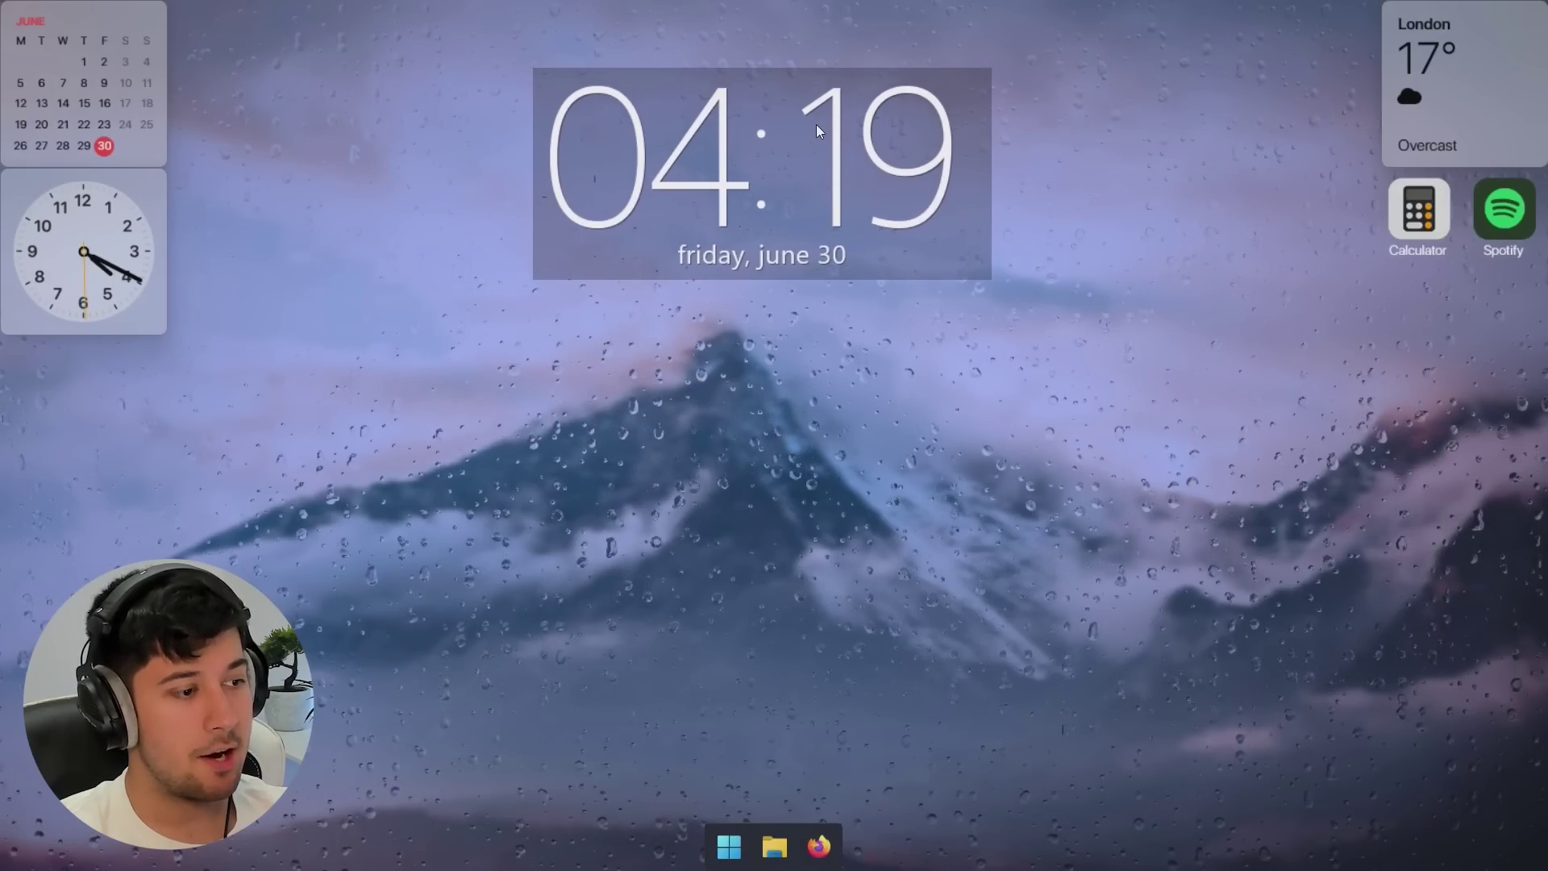
left_click_drag(816, 124, 823, 125)
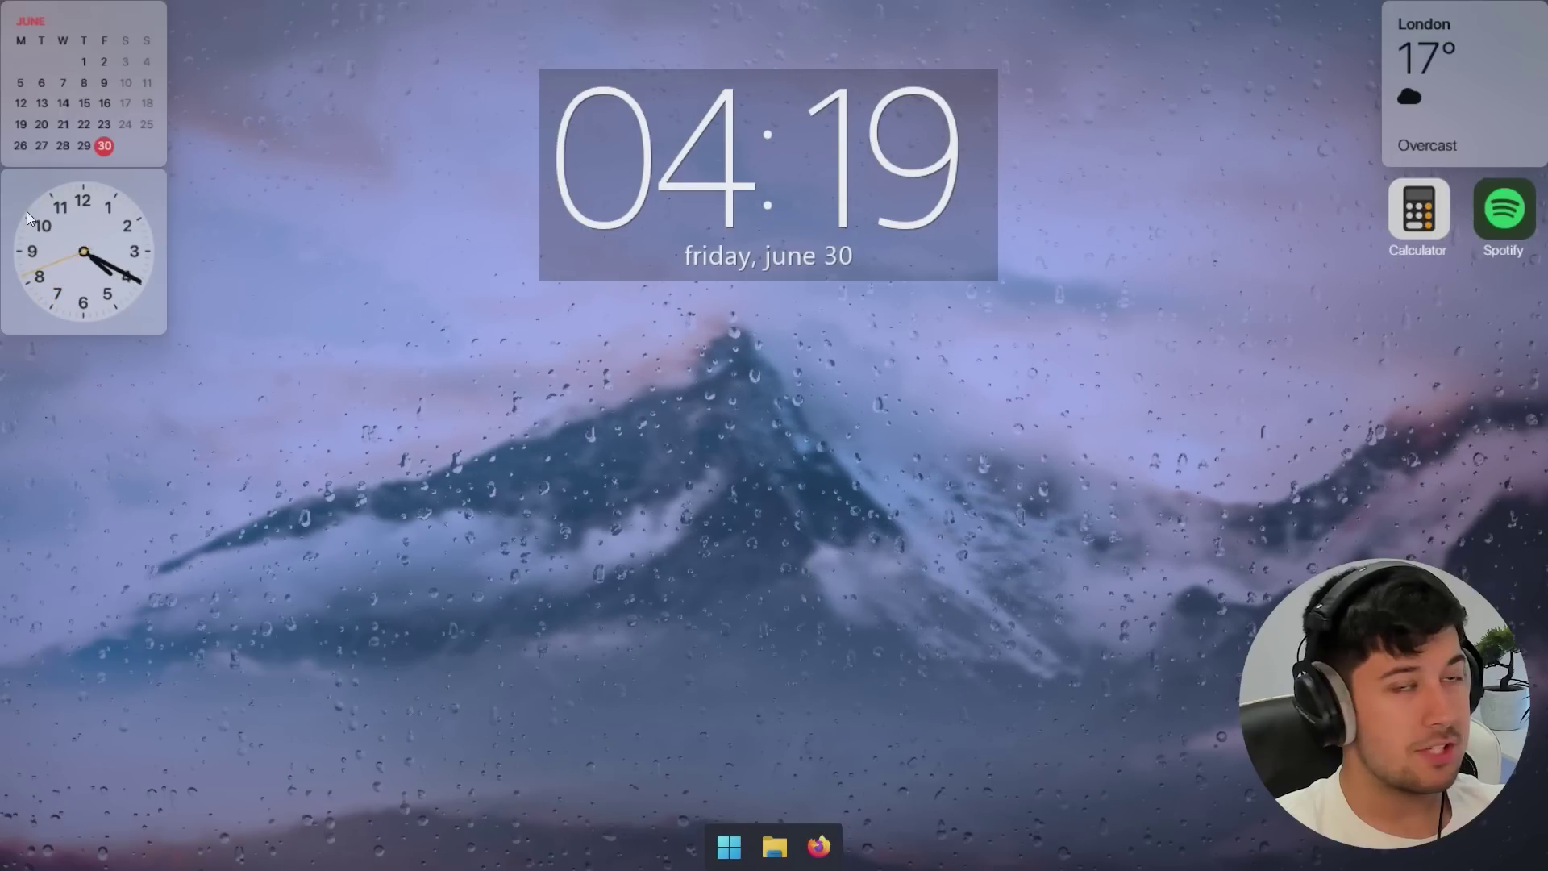
right_click(31, 220)
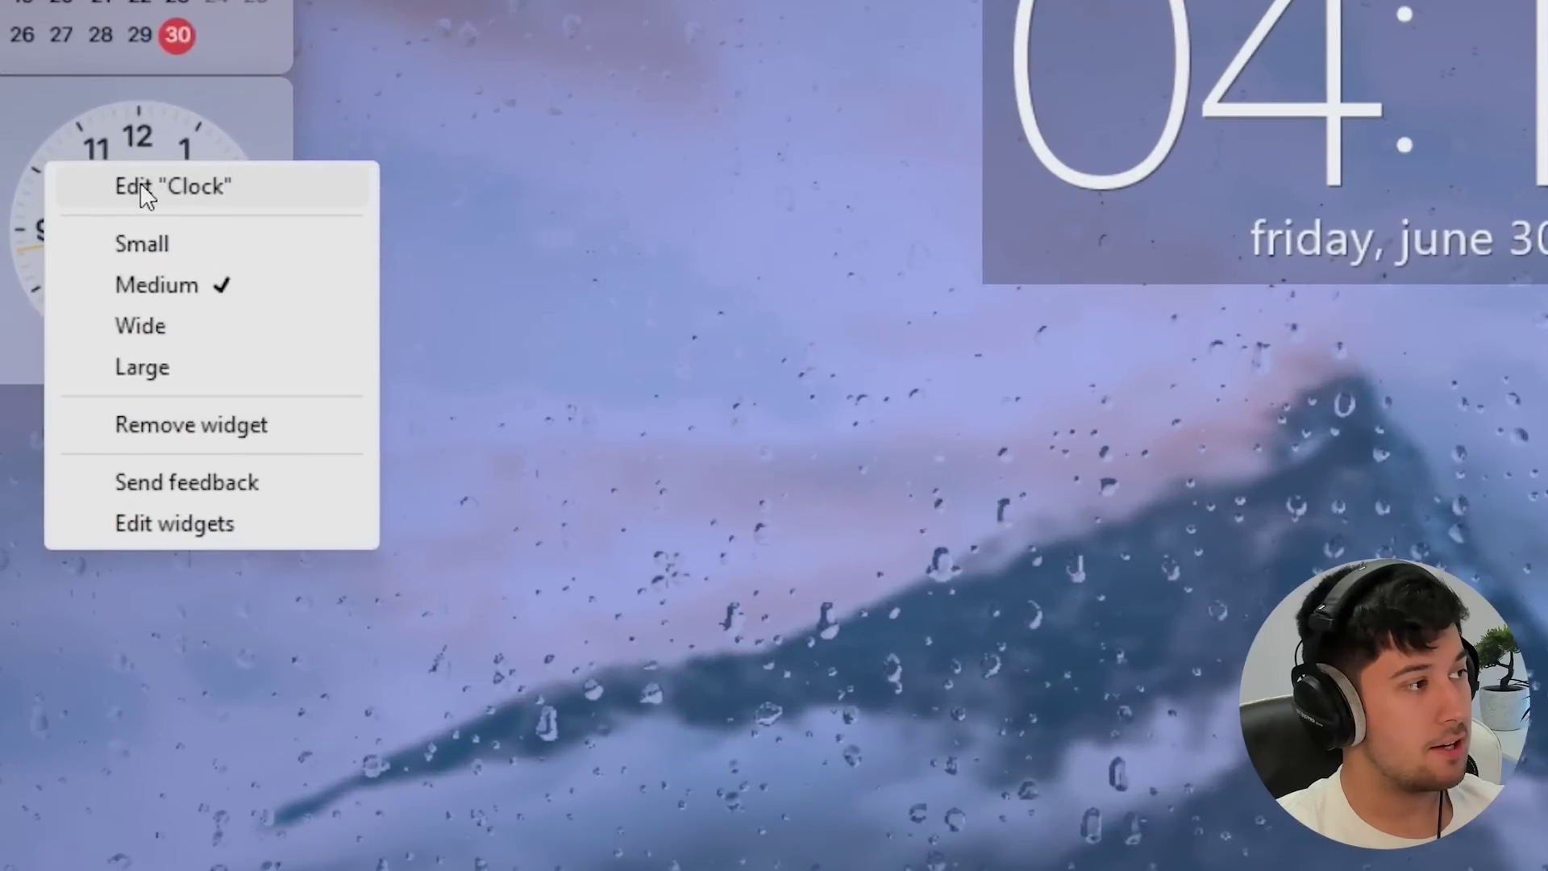
- Open the analog clock's Edit "Clock" settings, move the Widgets settings window right, and show Extras
left_click(77, 224)
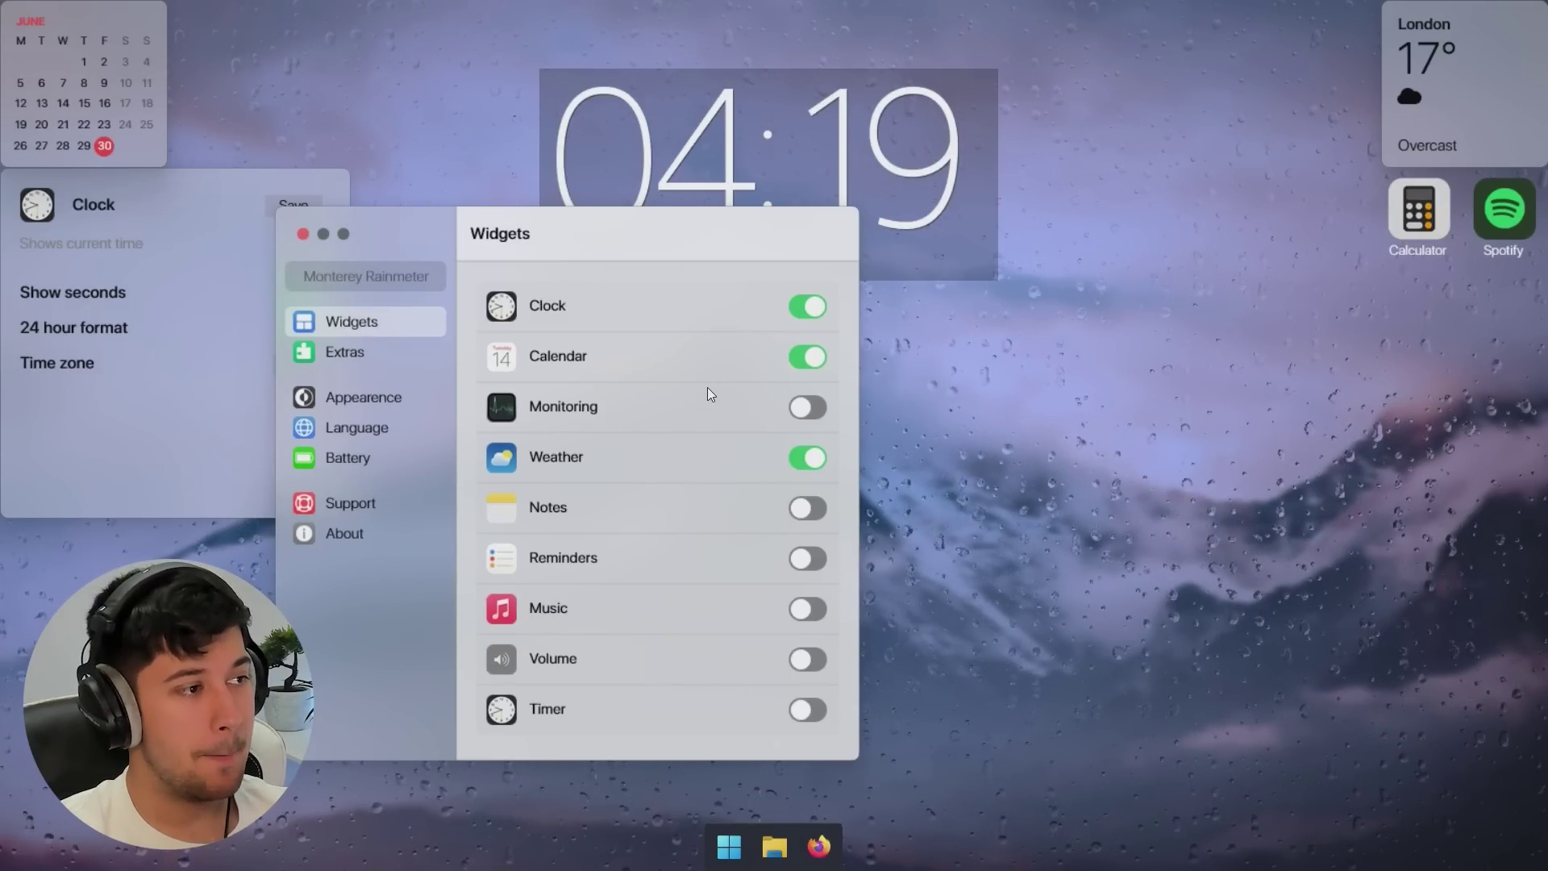
left_click_drag(622, 258, 798, 252)
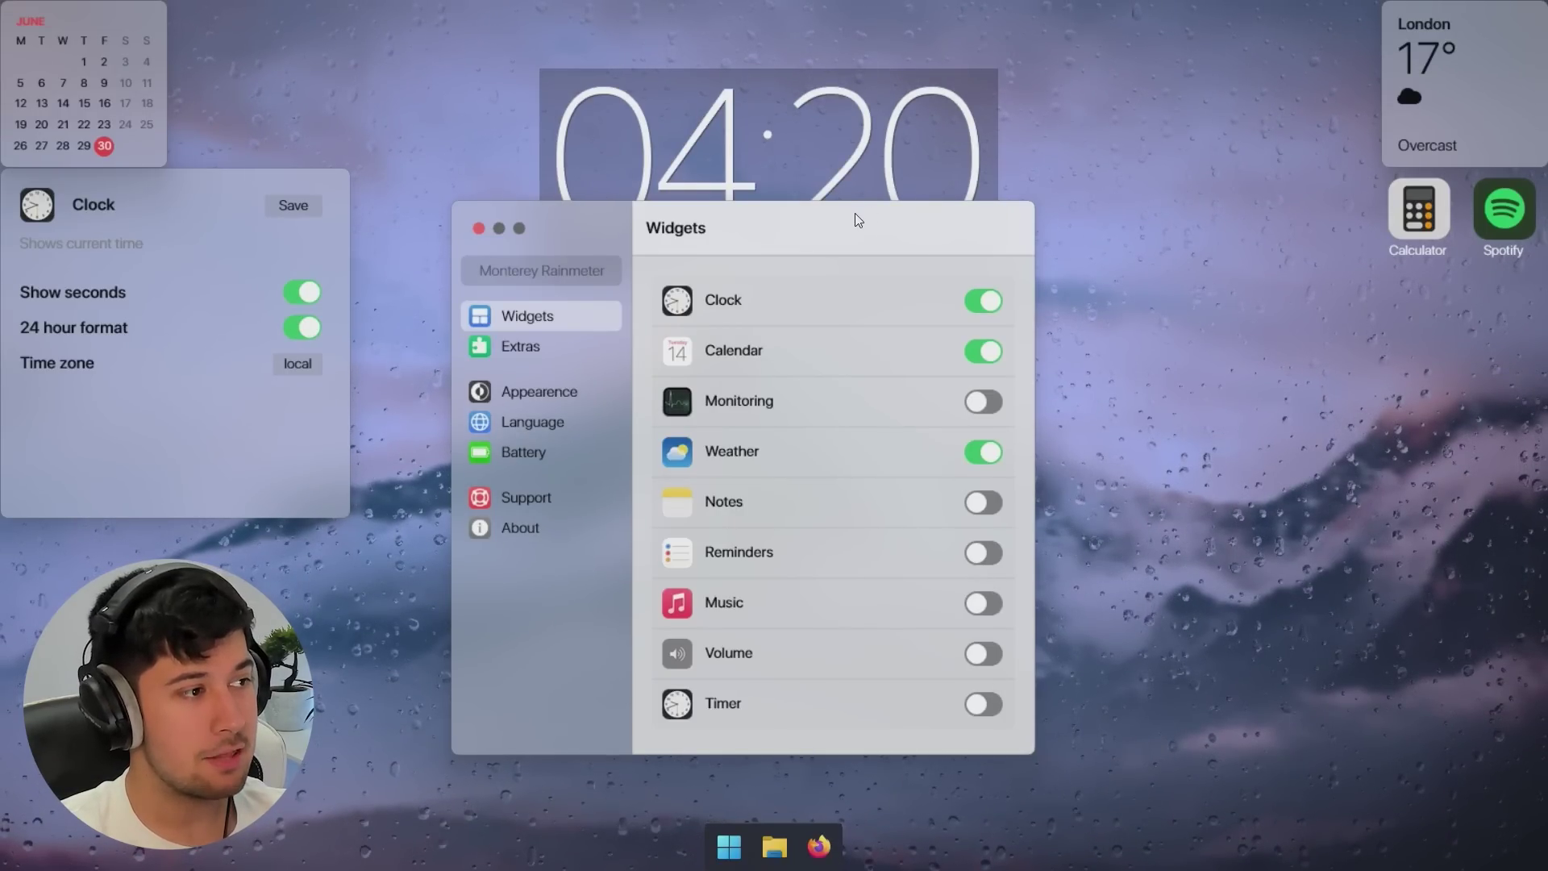
left_click(546, 359)
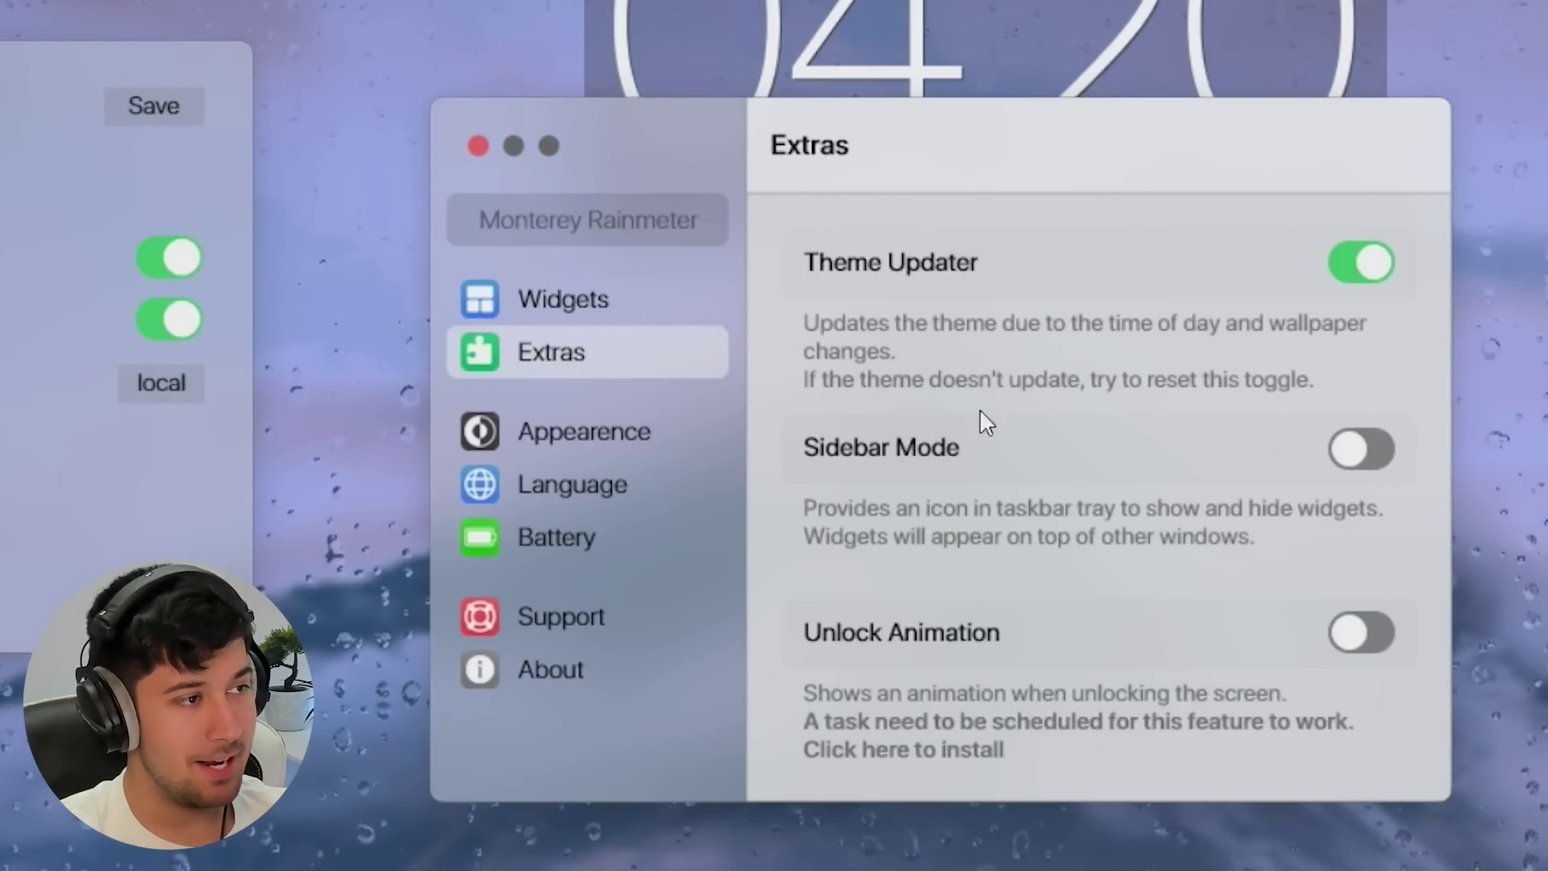
- Preview the Light, Dark, Auto and Color themes under Appearence, then keep the Blur theme
left_click(591, 440)
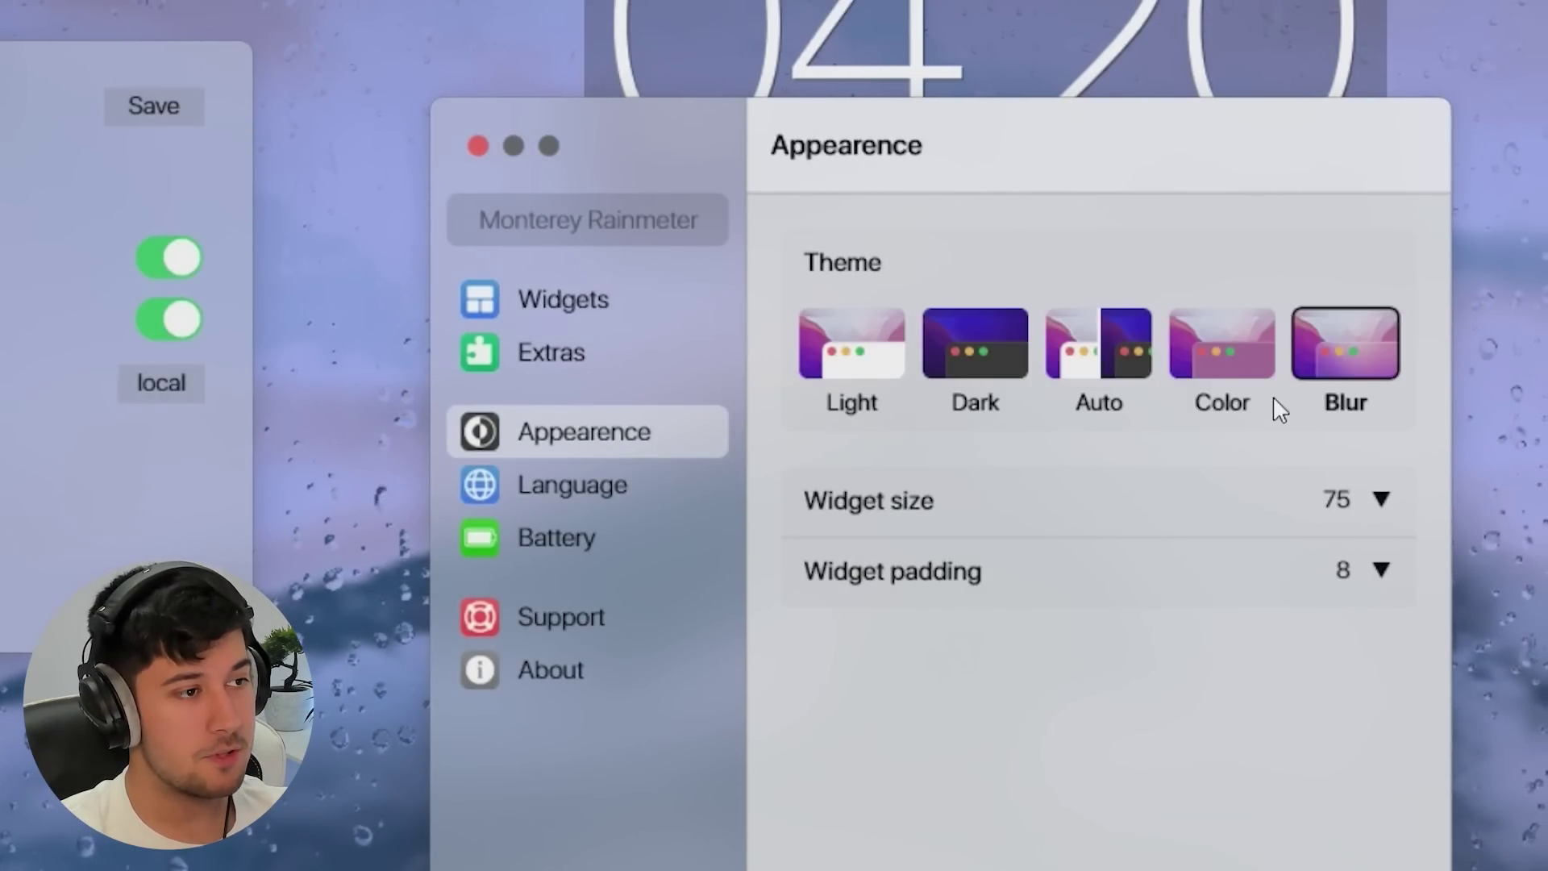
left_click(887, 349)
left_click(964, 347)
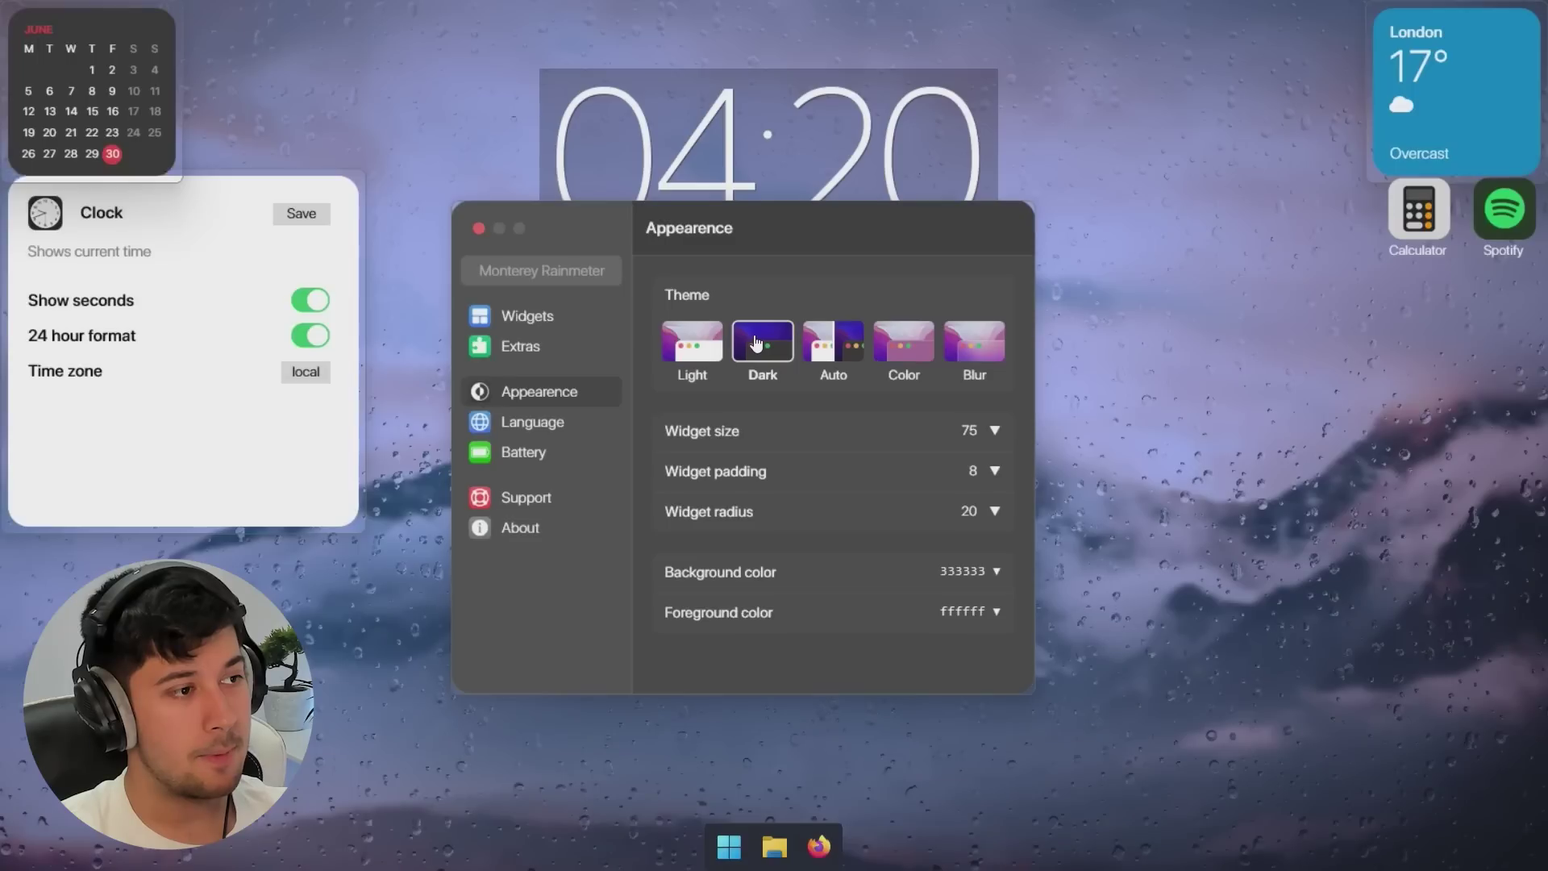
left_click(1128, 352)
left_click(909, 333)
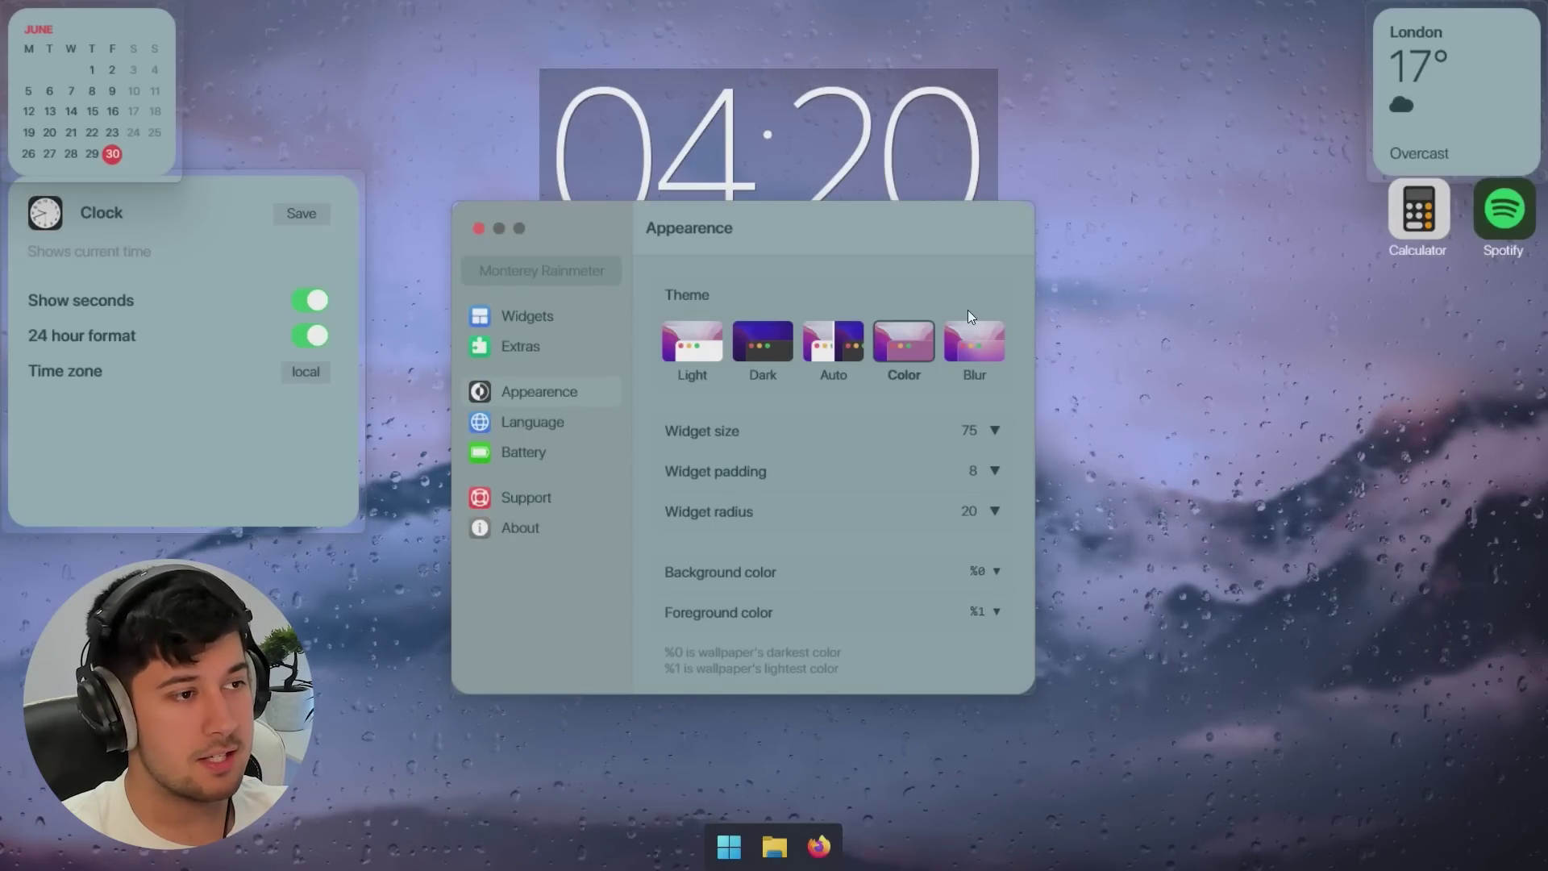
left_click(977, 338)
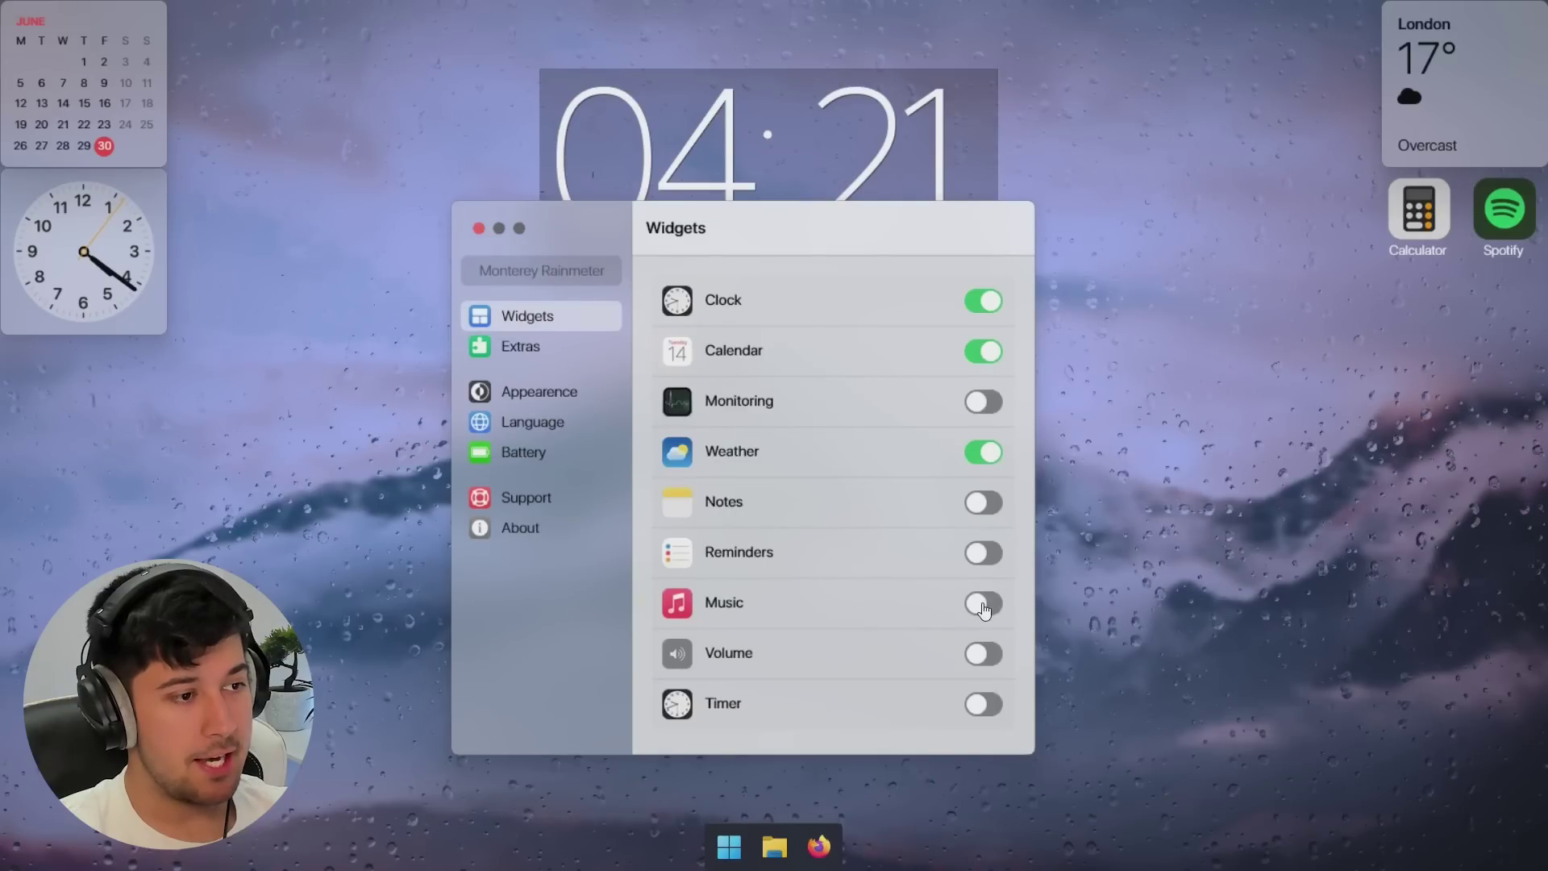
- Turn on the Music widget, close the settings window, and place Music at the desktop centre
left_click(985, 605)
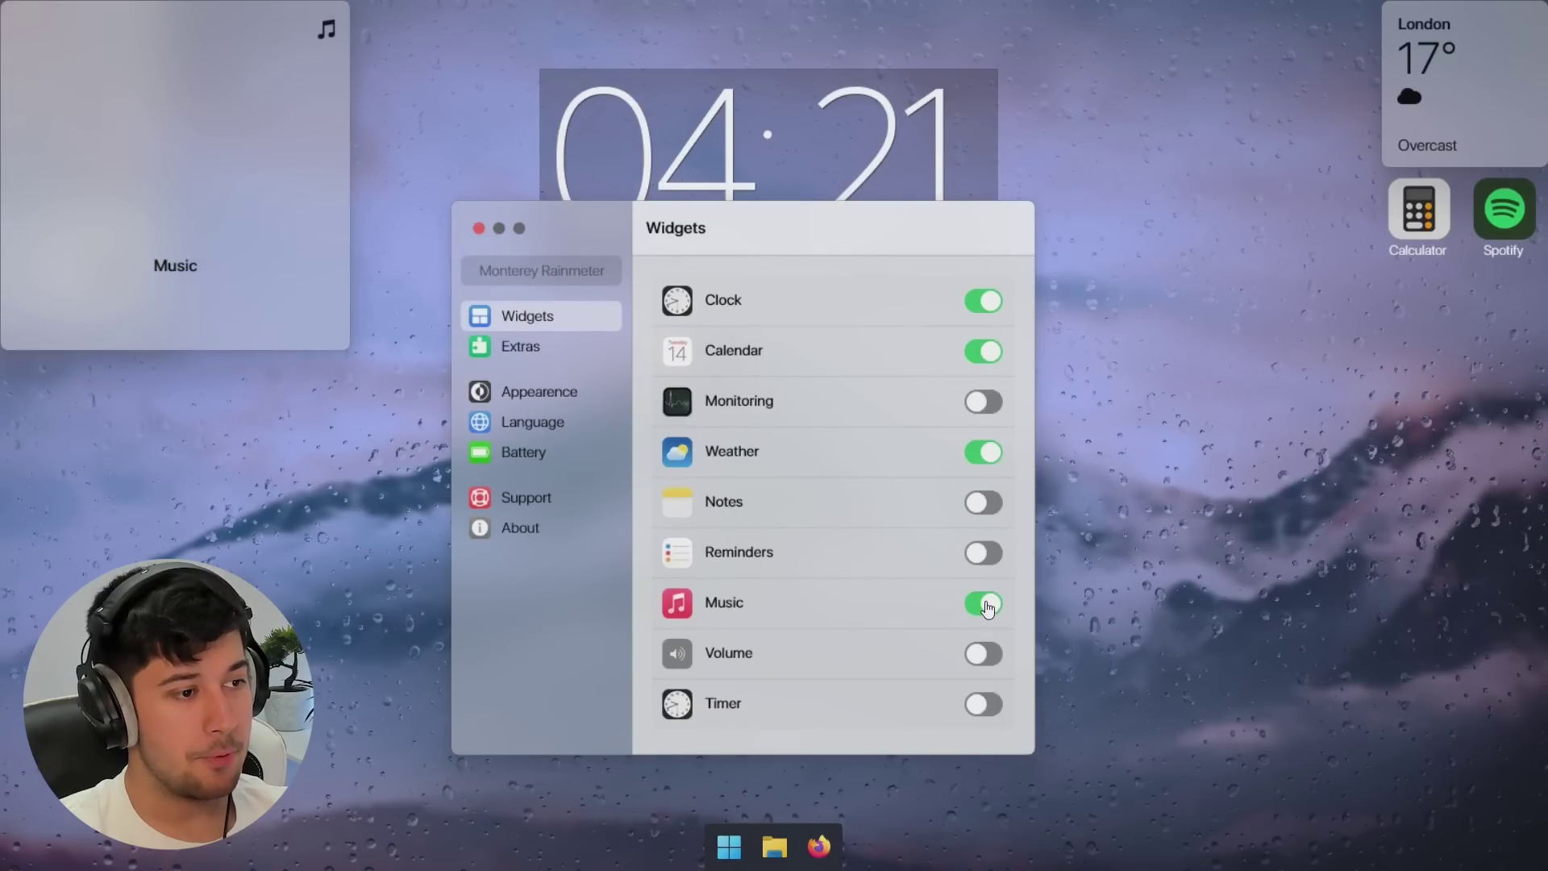
left_click(481, 230)
left_click_drag(207, 159, 810, 562)
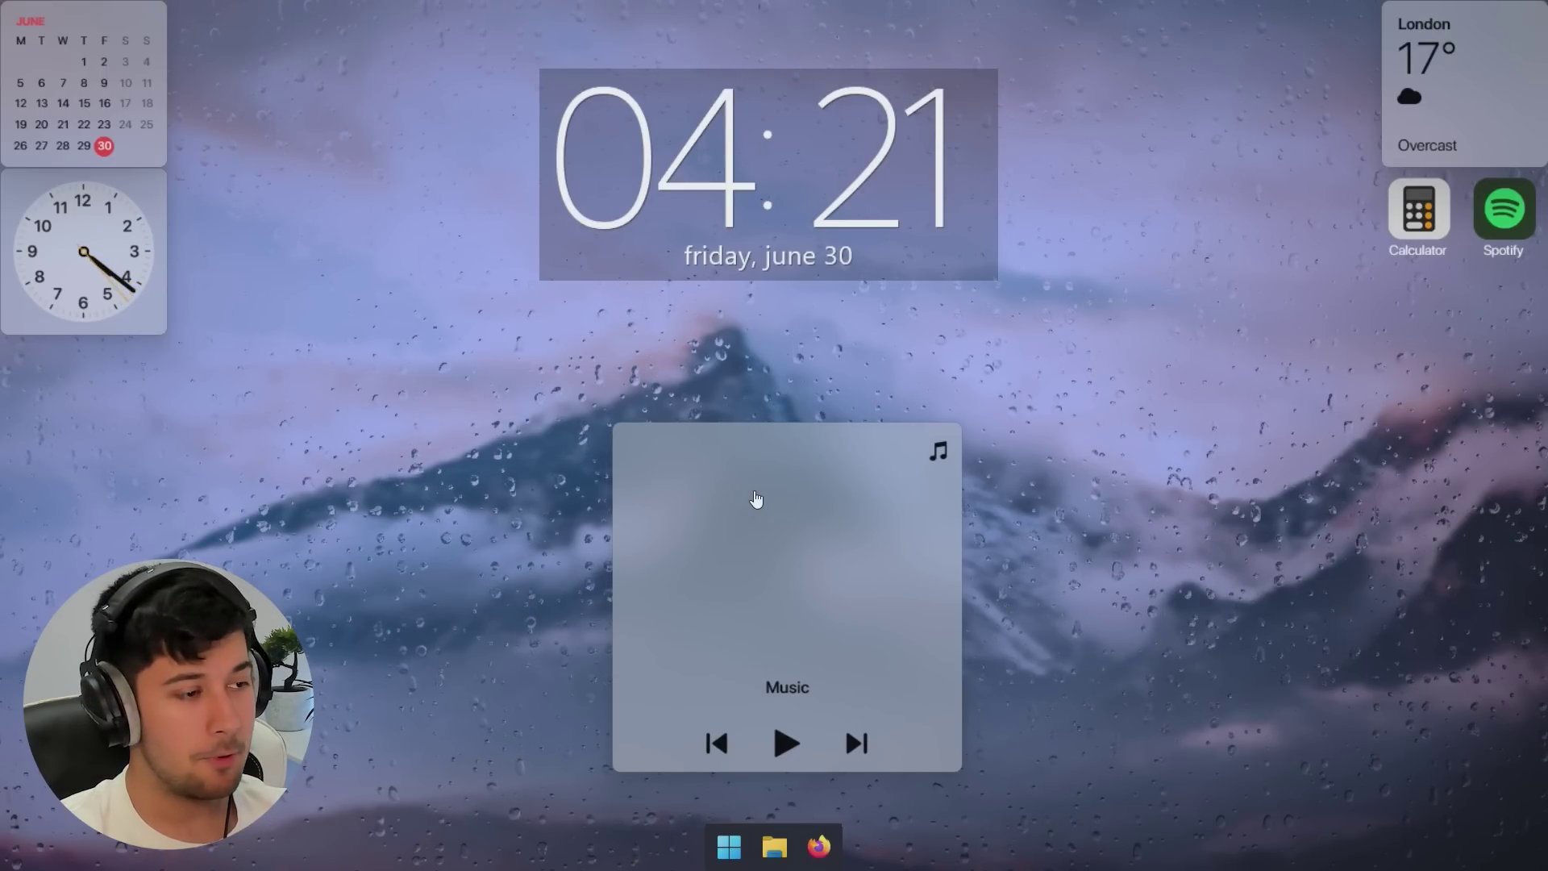
right_click(778, 552)
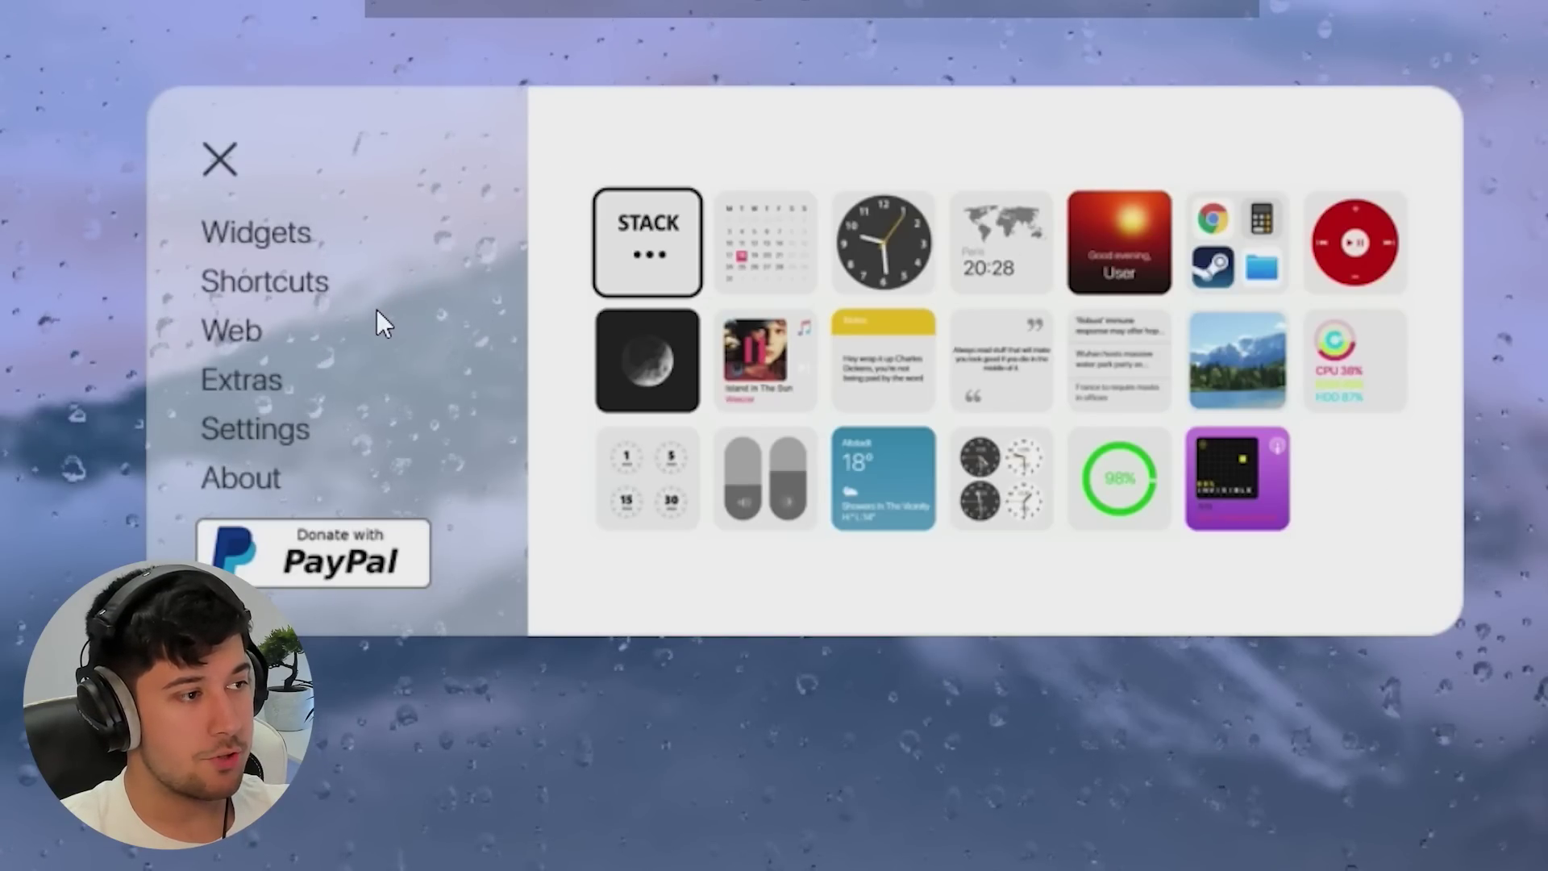
- Show the Shortcuts page of app launcher icons in the widget gallery
left_click(319, 287)
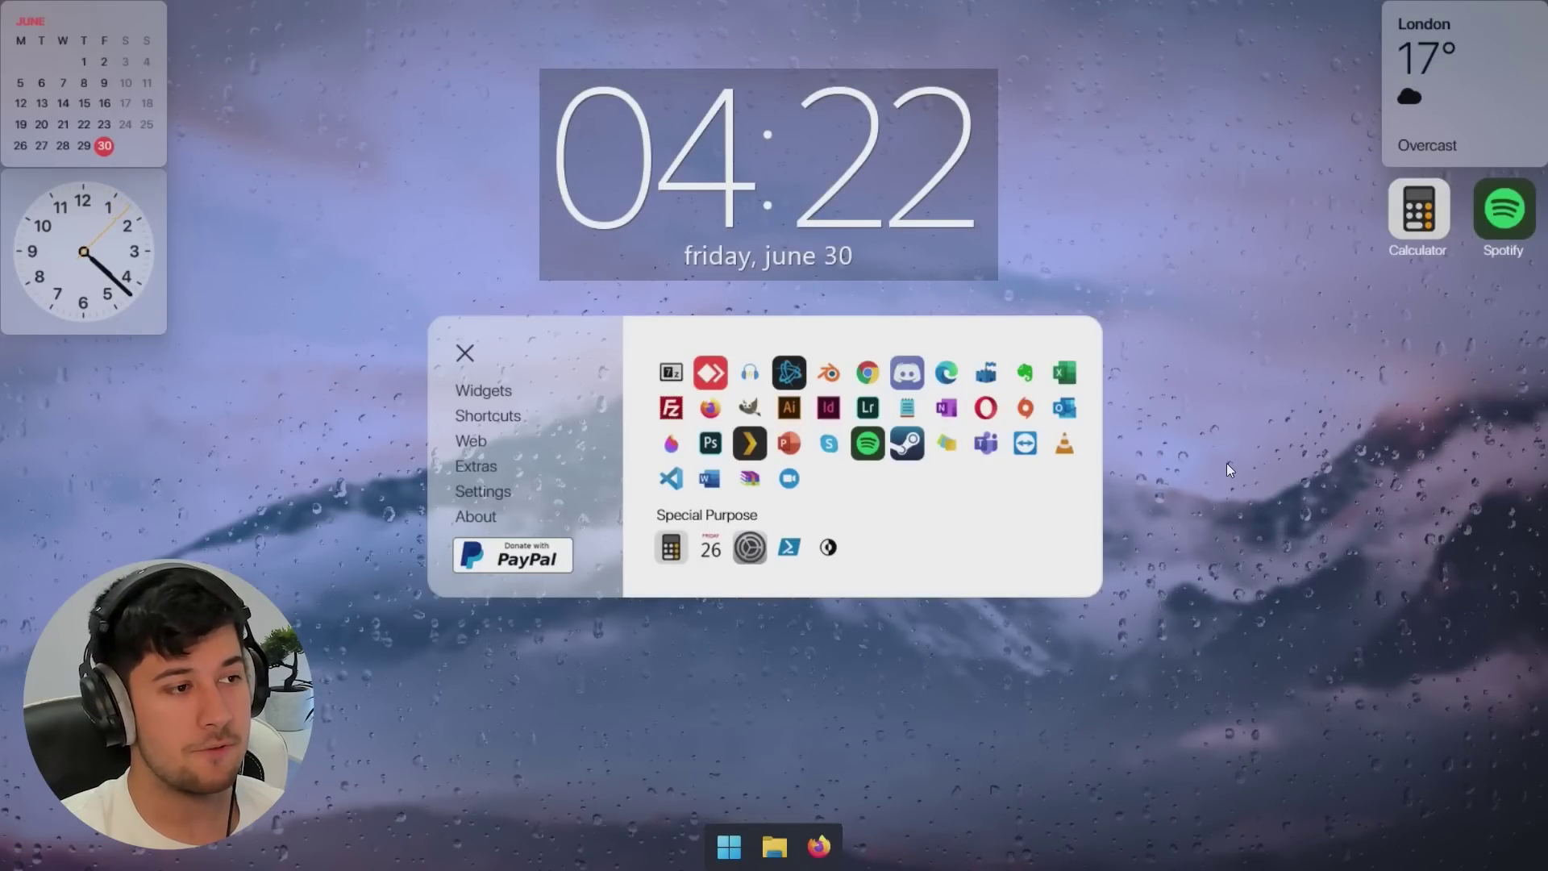
- Test the Calculator and Spotify desktop shortcuts, closing each app afterwards
left_click(1420, 209)
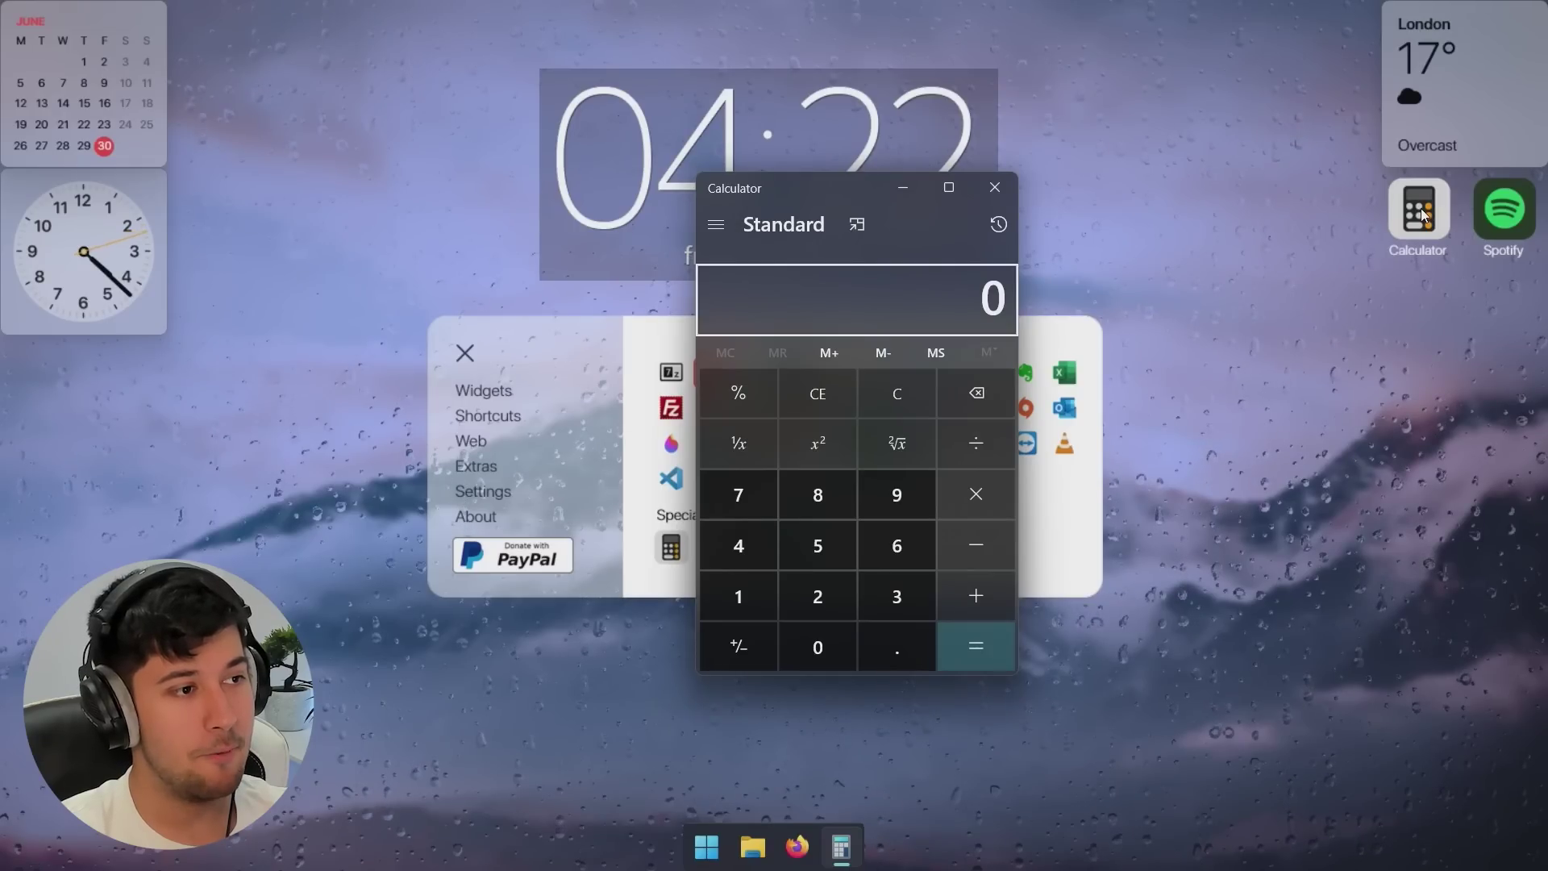
left_click(994, 188)
left_click(1513, 202)
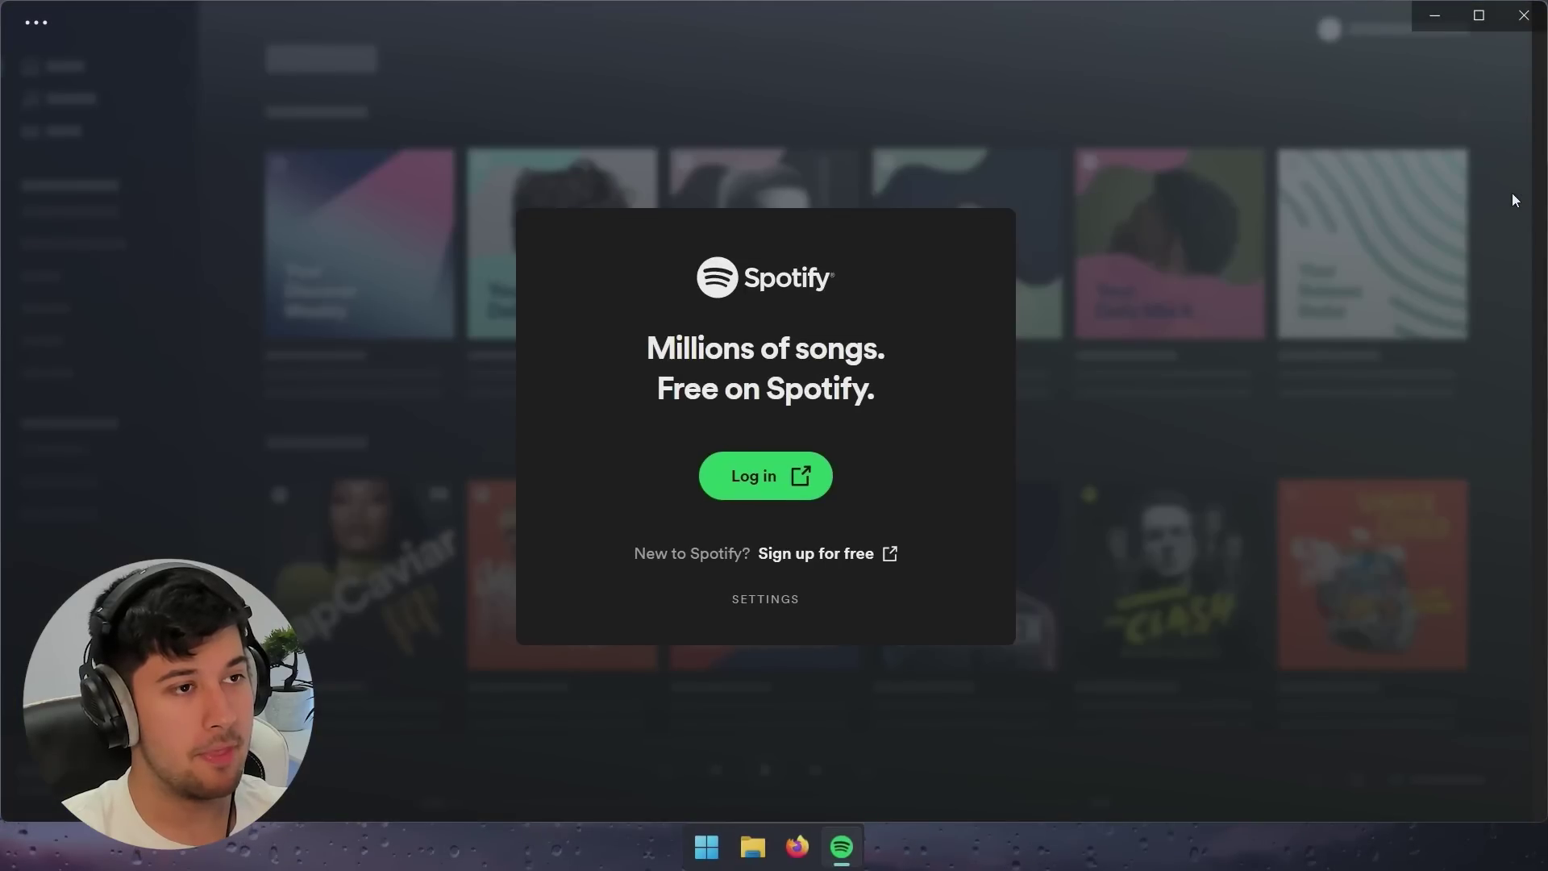
left_click(1525, 15)
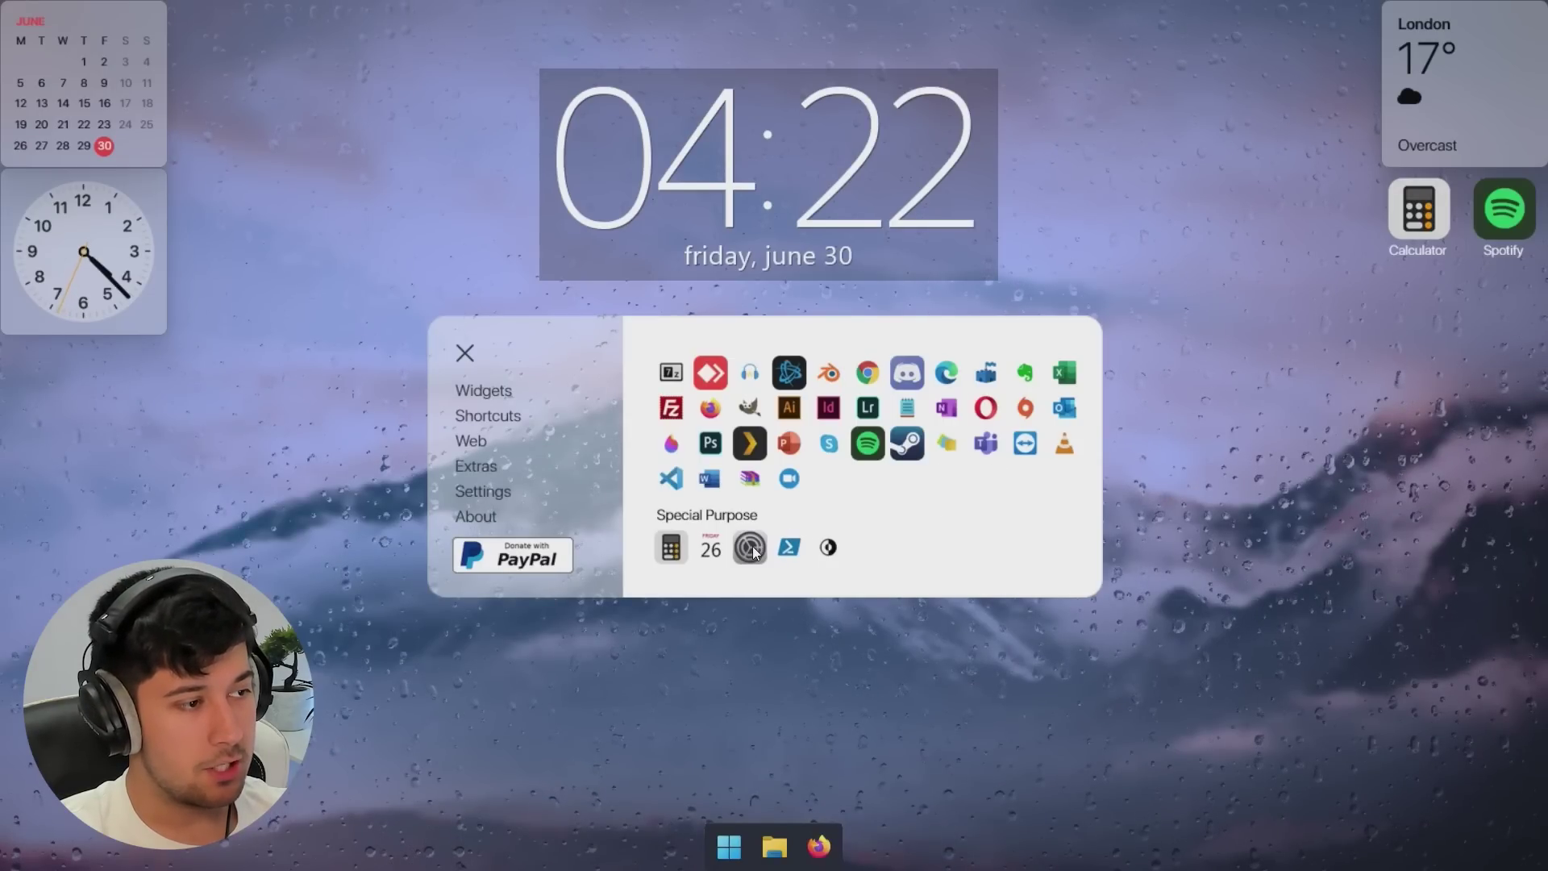
- Place a Settings shortcut below Calculator on the desktop and confirm it opens Control Panel
left_click_drag(753, 551, 1421, 293)
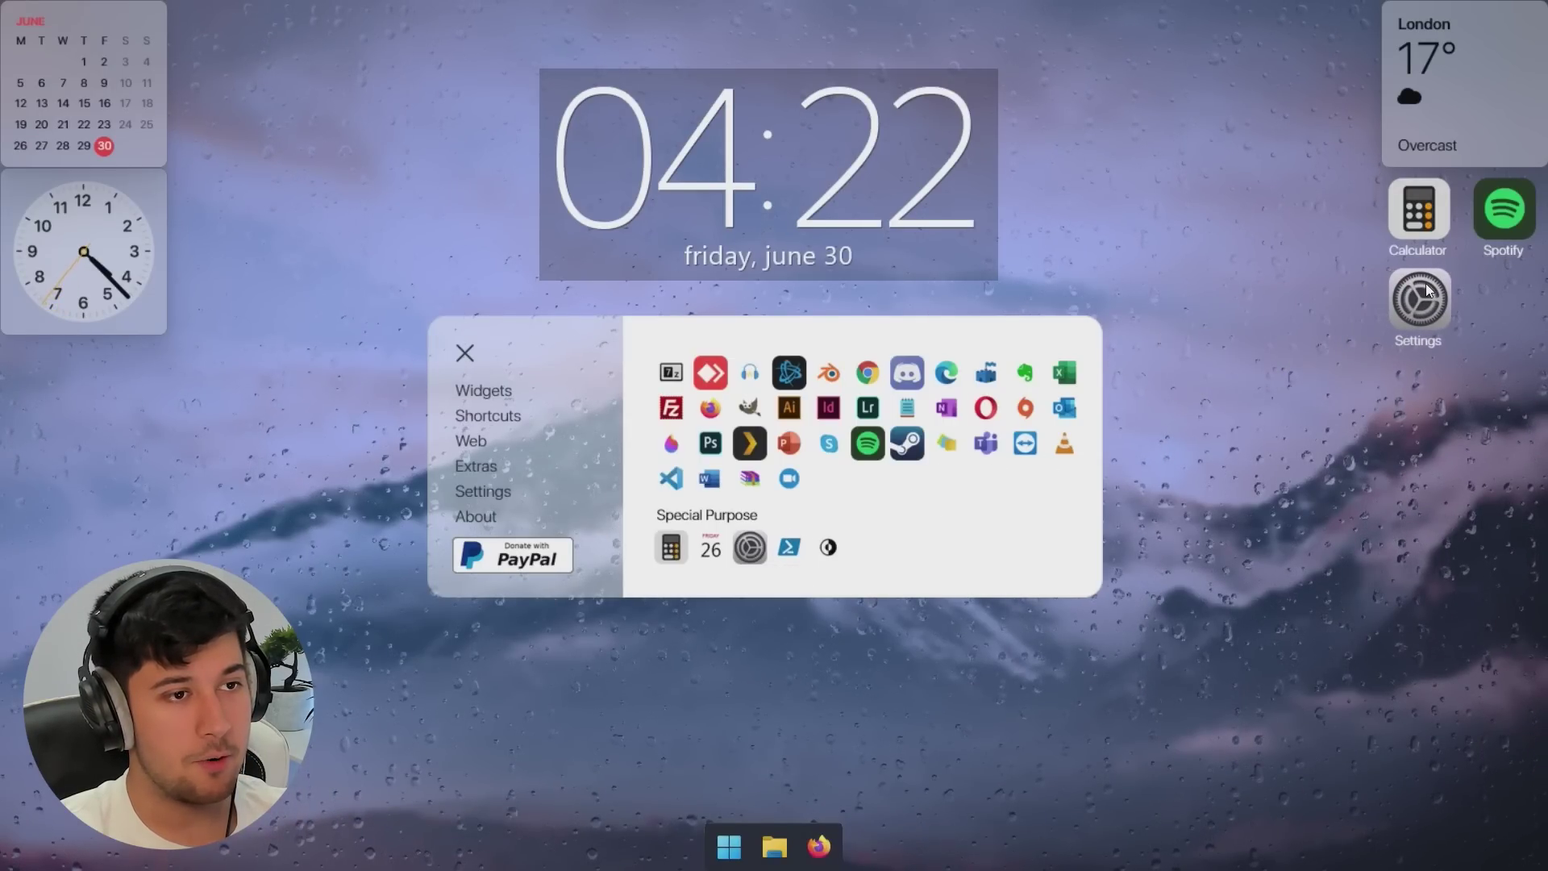
left_click(1414, 298)
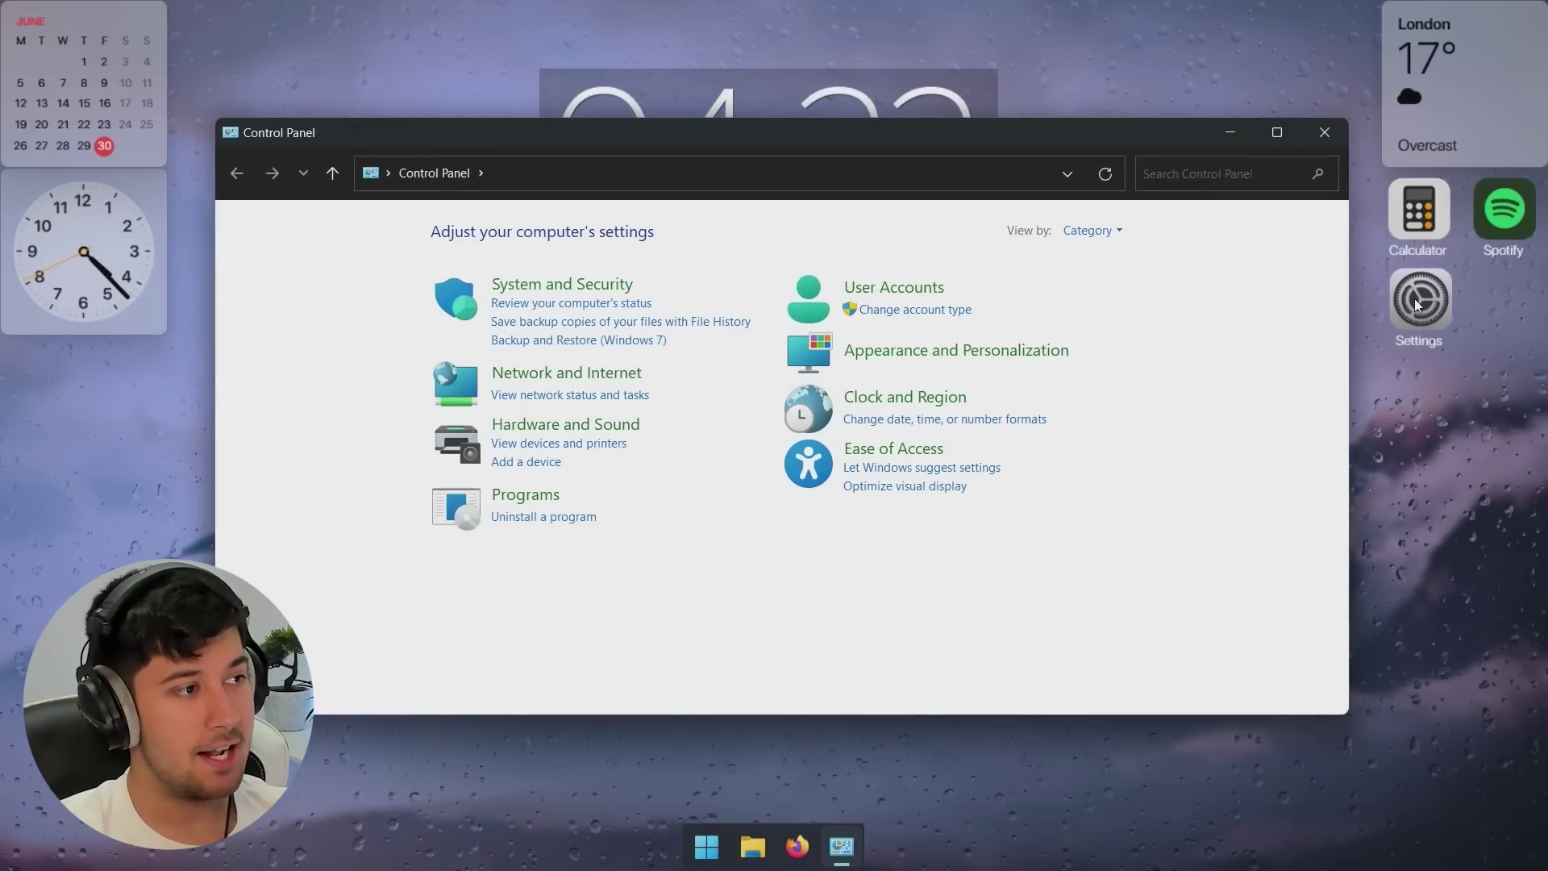
left_click(1314, 127)
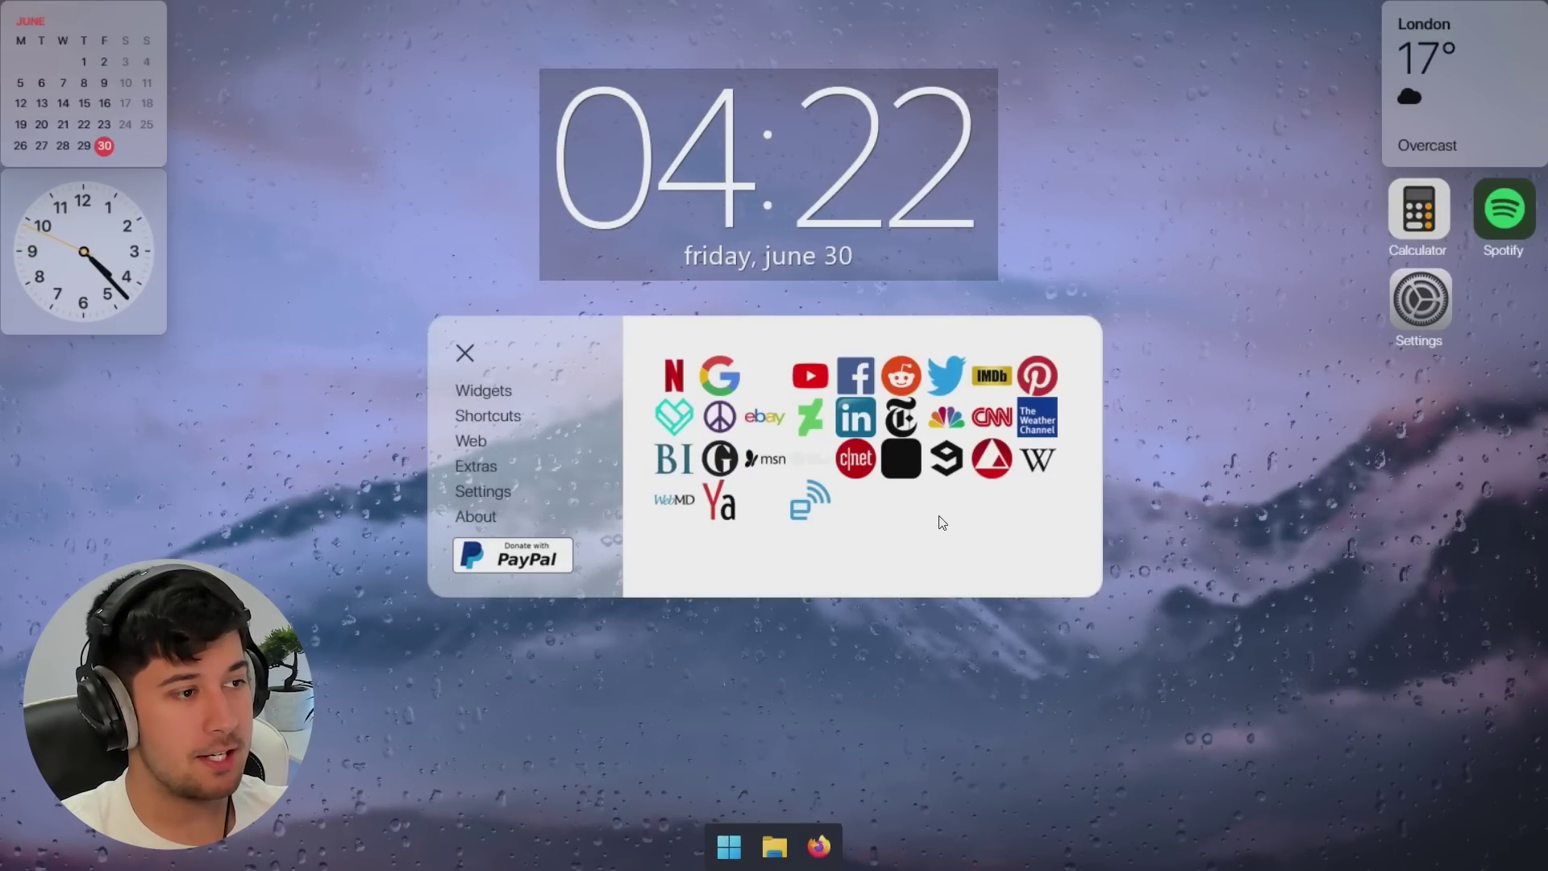
- Add a Google web shortcut beside Settings and launch google.com in Firefox from it
left_click(716, 378)
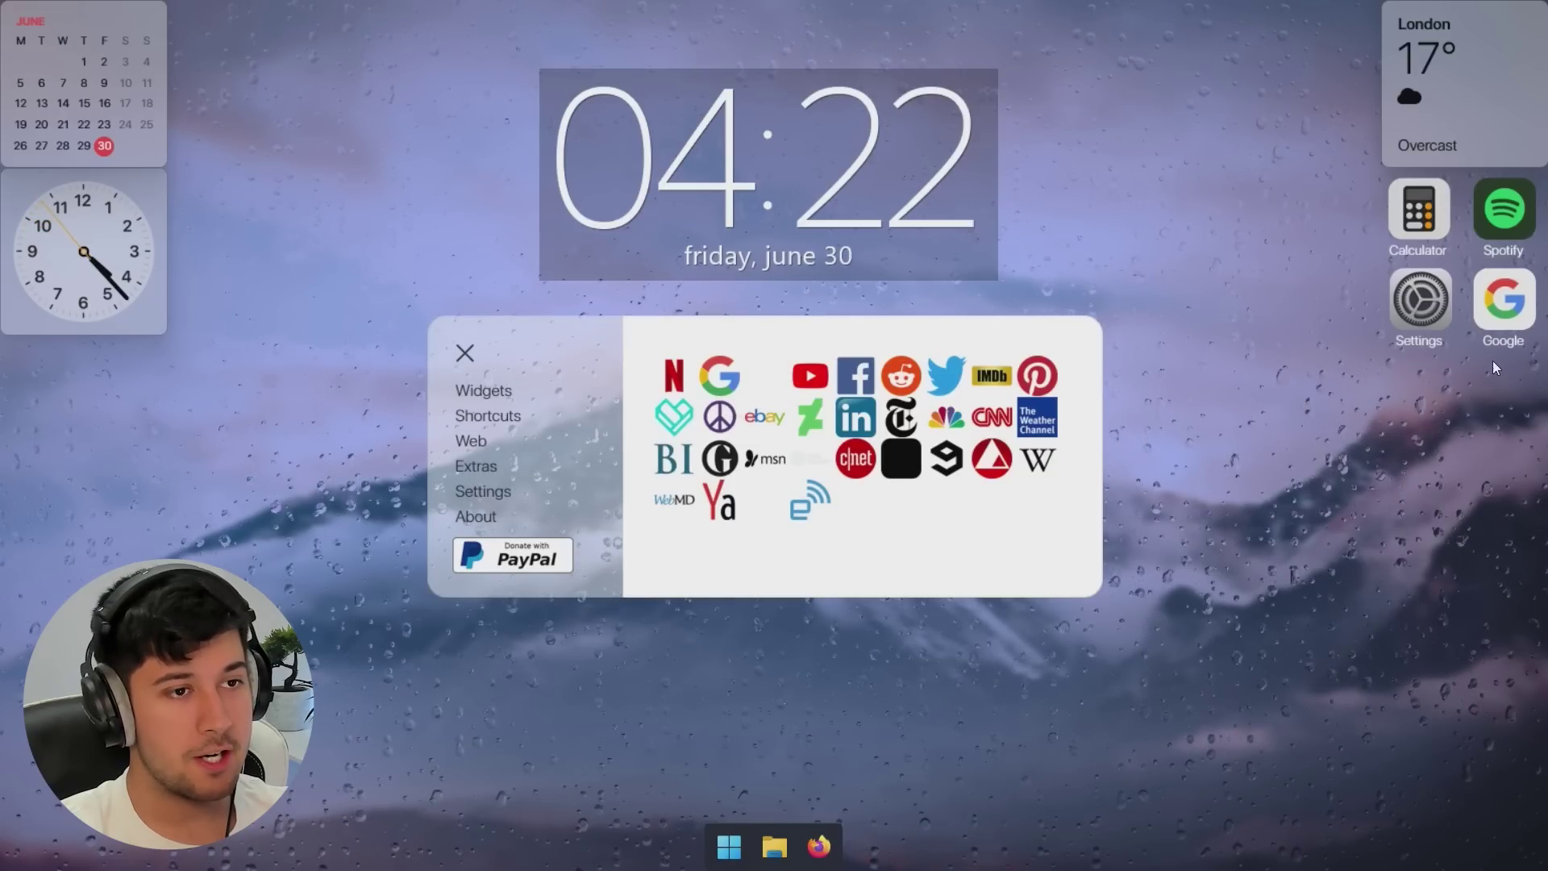
left_click(1500, 303)
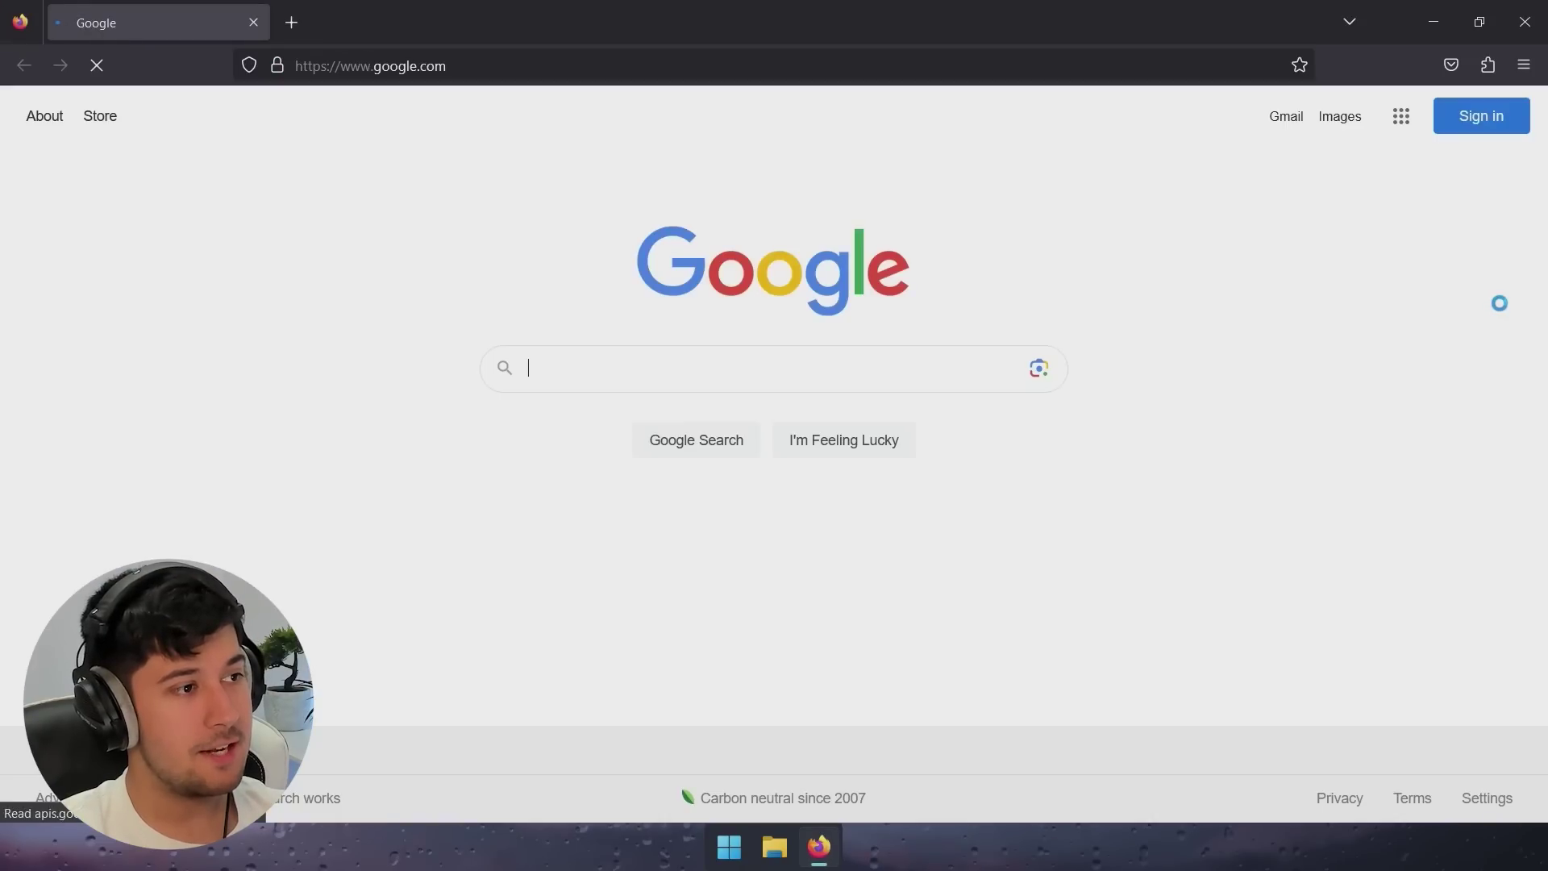